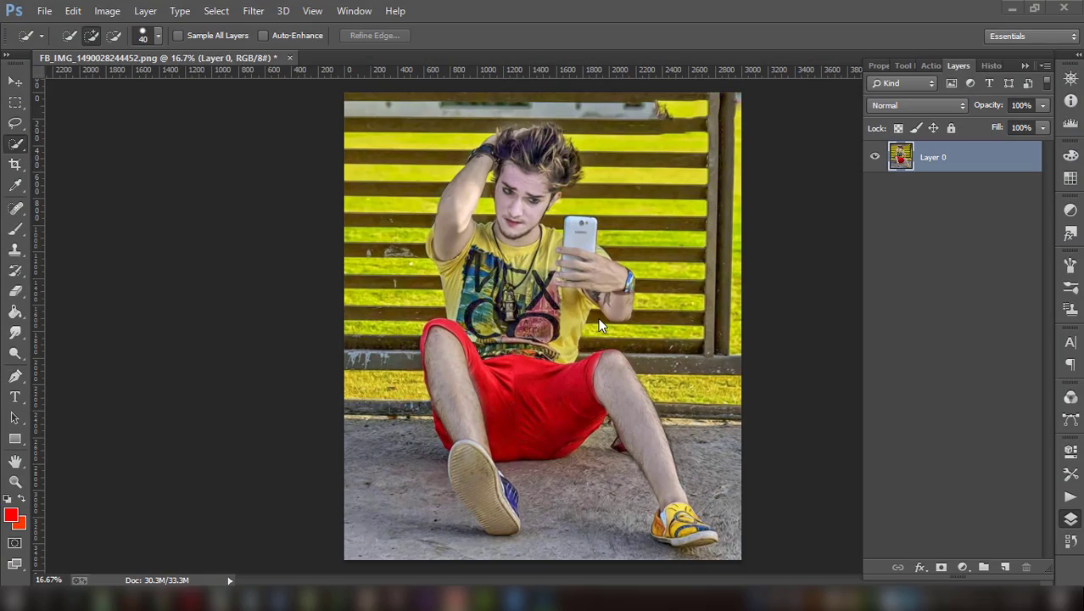
- Apply Shadows/Highlights with Shadows Amount 0% and Highlights Amount 7%
left_click(107, 11)
left_click(433, 319)
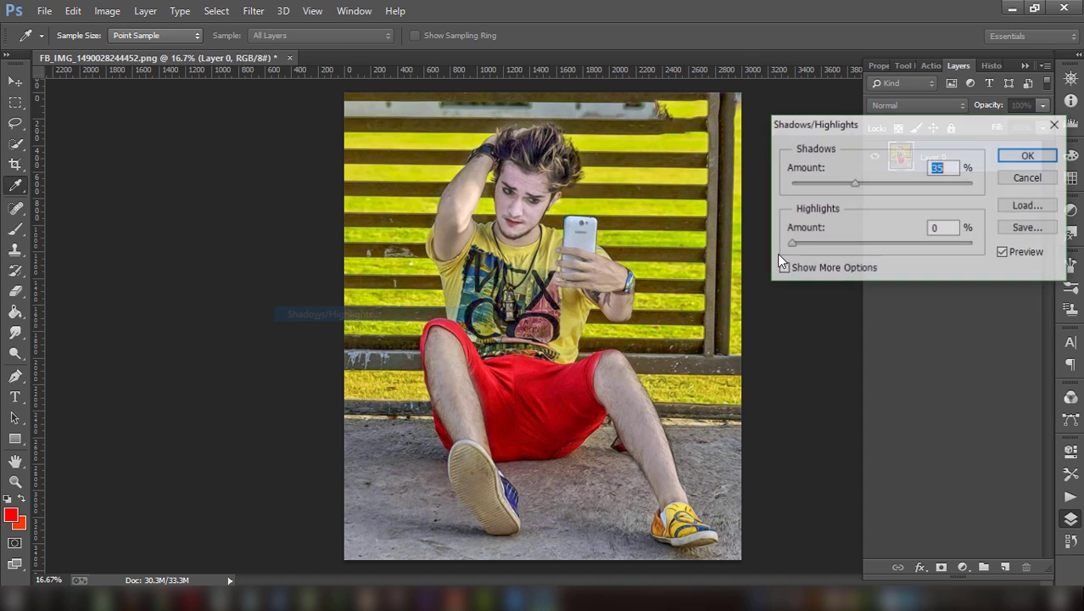
left_click_drag(799, 179, 797, 180)
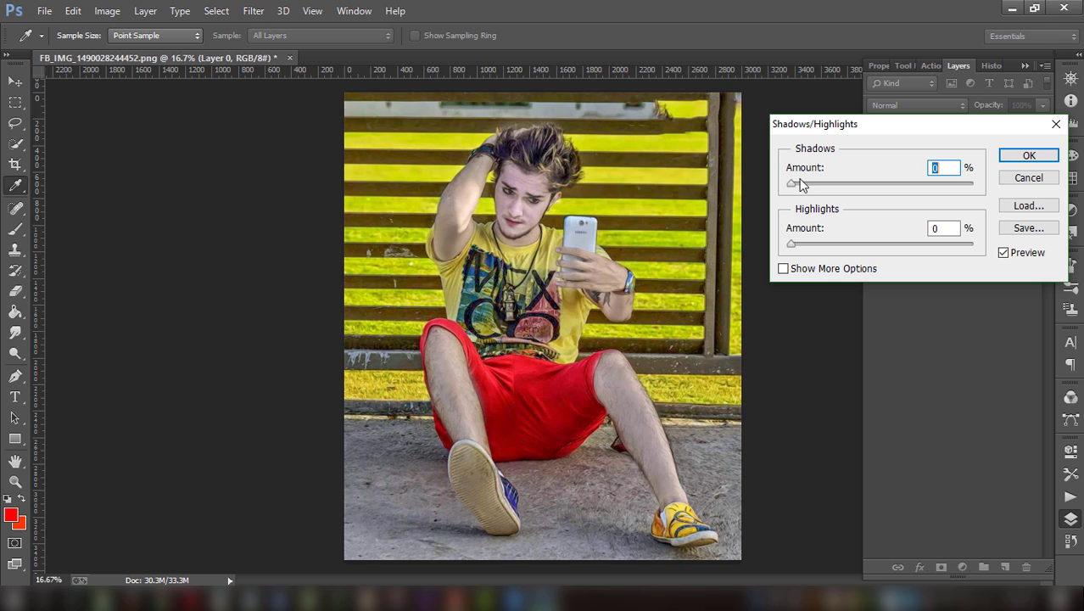
left_click(809, 244)
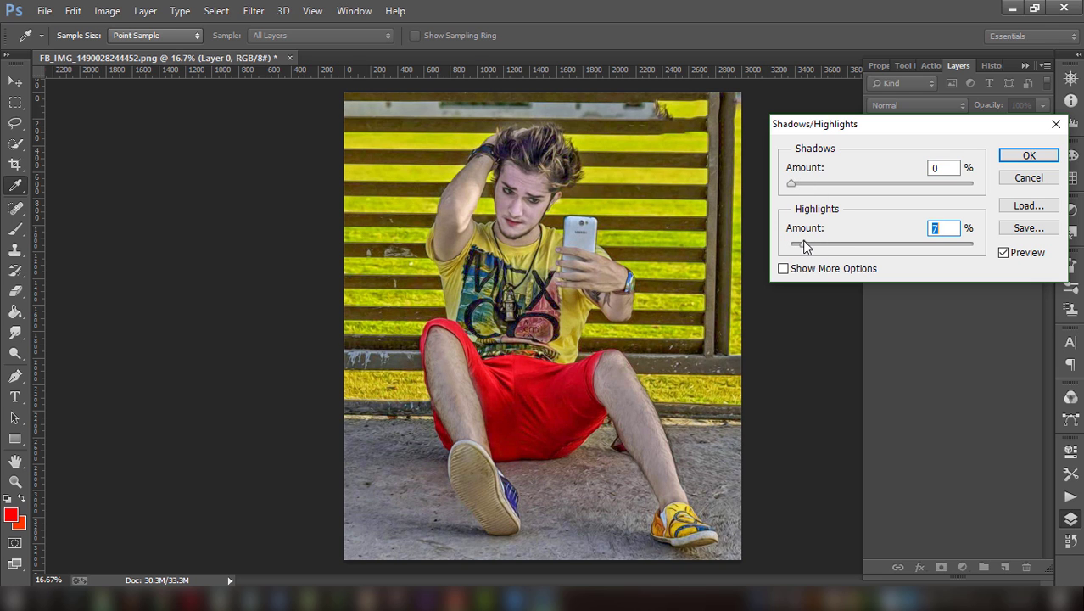
left_click(1000, 161)
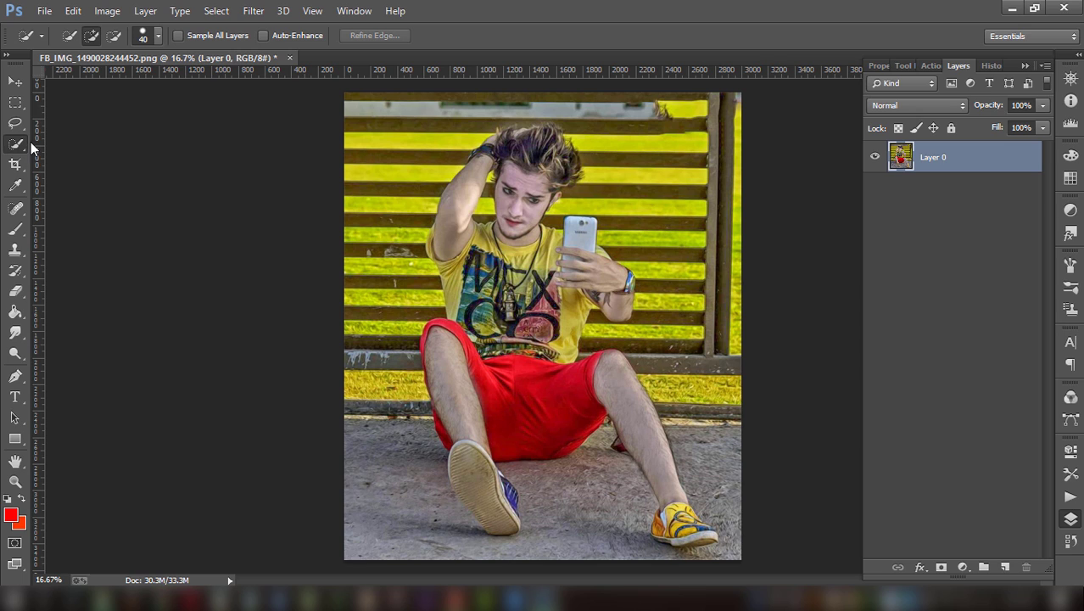
- Quick-select the man from his hair down through both legs and the yellow shoe
left_click_drag(539, 153, 623, 291)
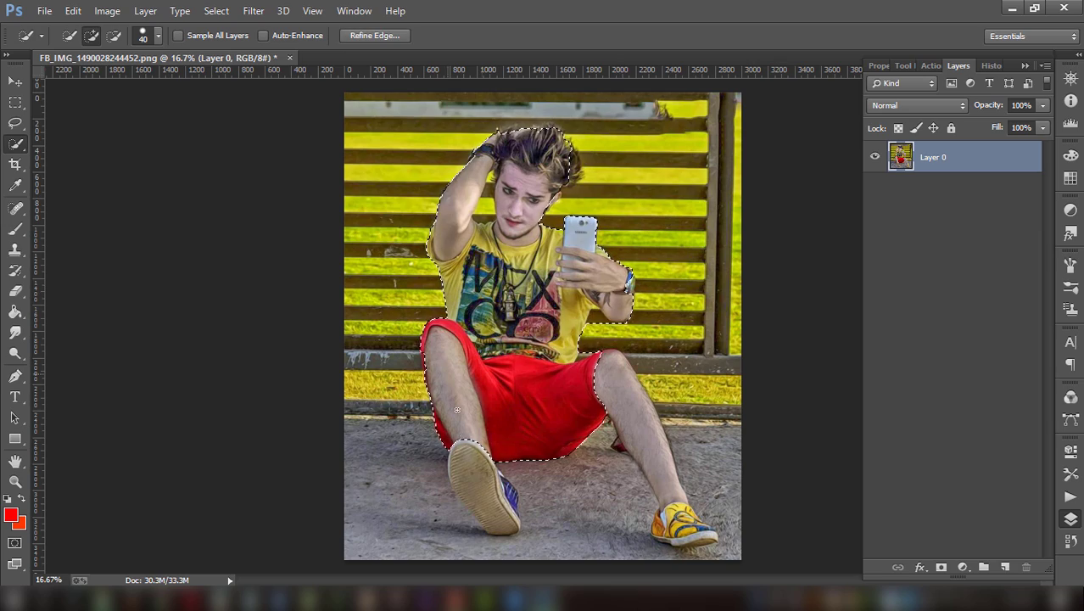
left_click_drag(475, 463, 497, 518)
left_click_drag(623, 424, 659, 532)
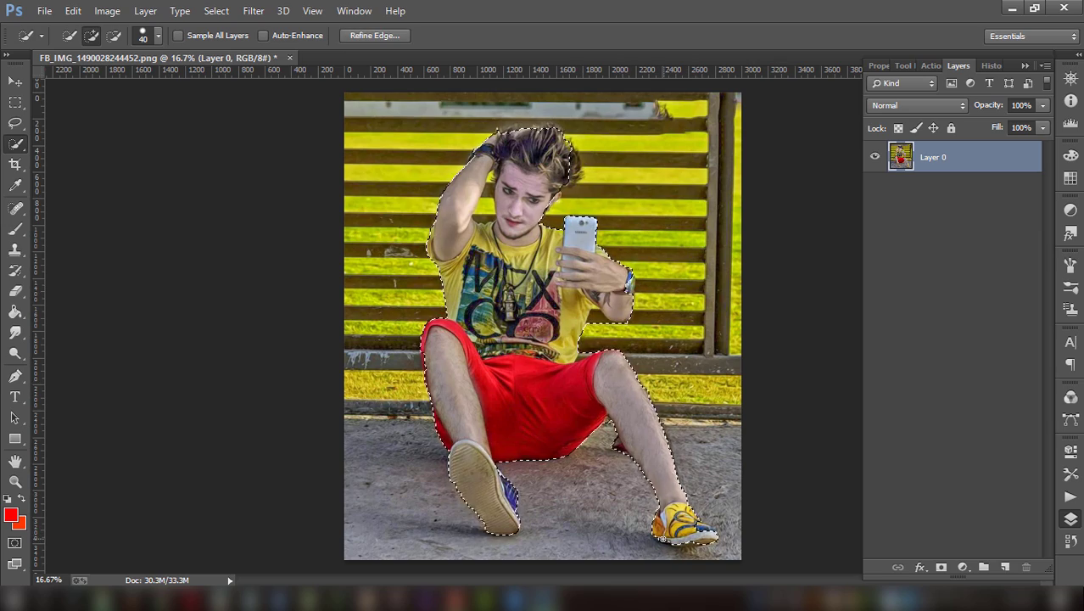
key("ctrl+plus")
key("ctrl+plus")
key("ctrl+plus")
- Zoom in and Alt-subtract stray bench and ground areas from the man's selection
scroll(188, 295, "down", 5)
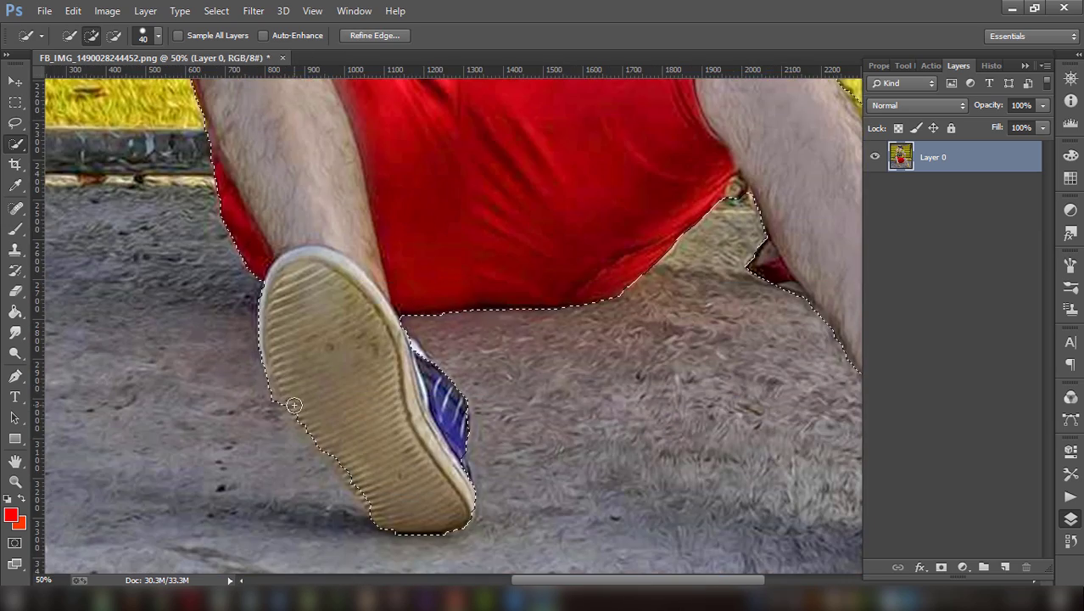
scroll(255, 272, "down", 1)
scroll(372, 252, "up", 2)
key("alt")
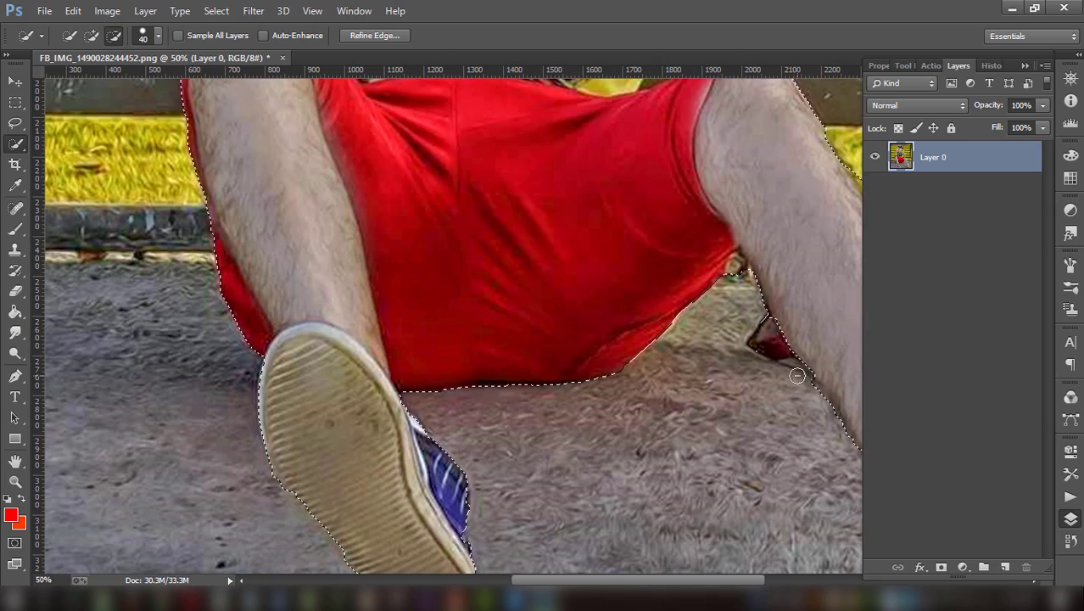
scroll(764, 408, "down", 2)
scroll(682, 306, "right", 4)
scroll(682, 306, "up", 5)
scroll(682, 307, "up", 3)
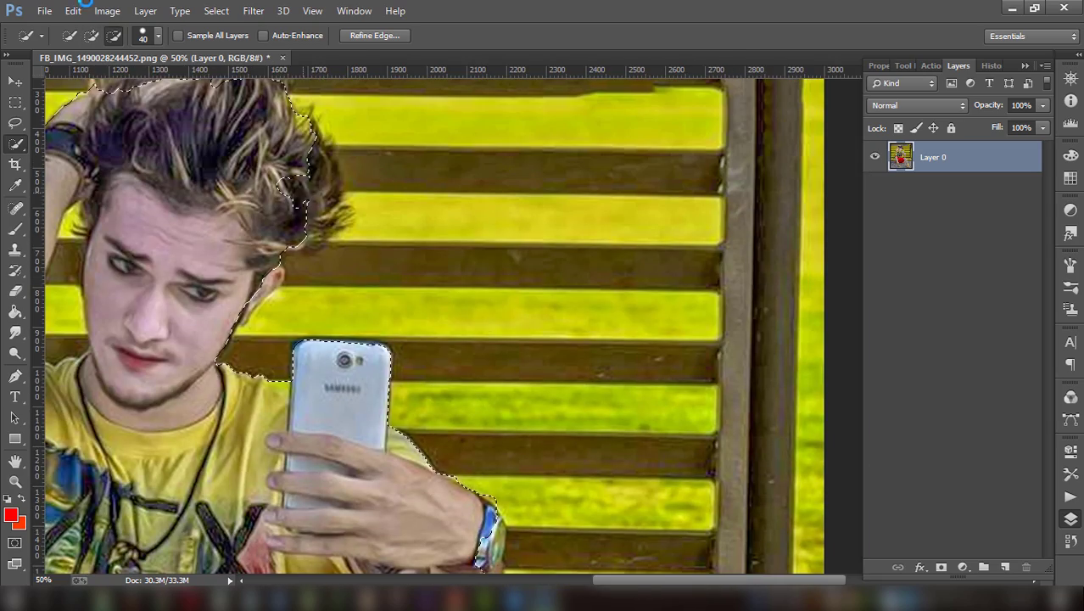
scroll(329, 464, "down", 1)
scroll(424, 327, "down", 1)
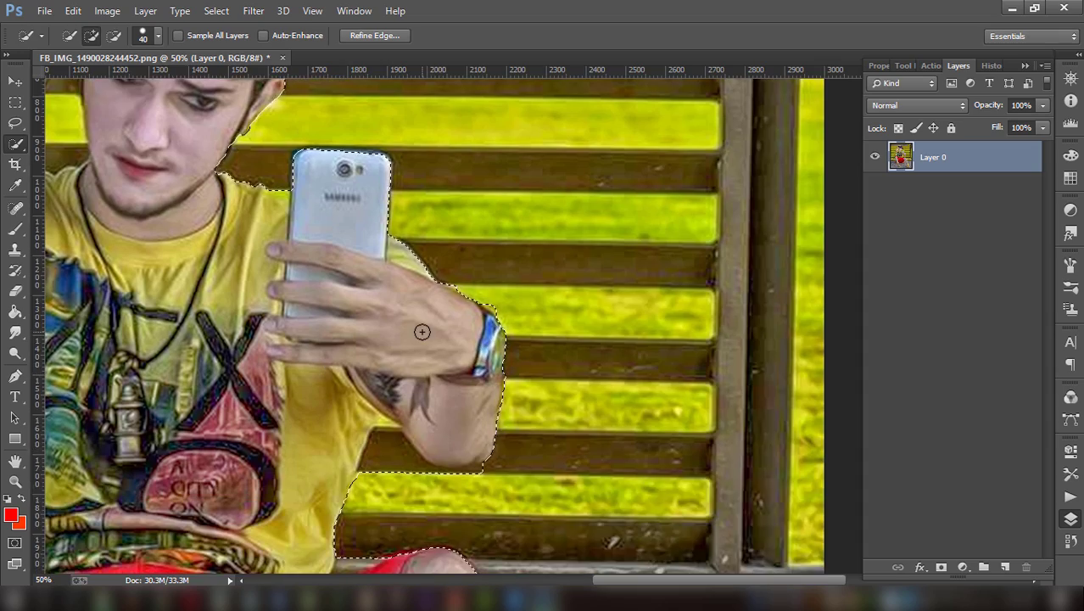
scroll(431, 387, "down", 1)
scroll(382, 296, "down", 2)
scroll(321, 188, "down", 1)
key("alt")
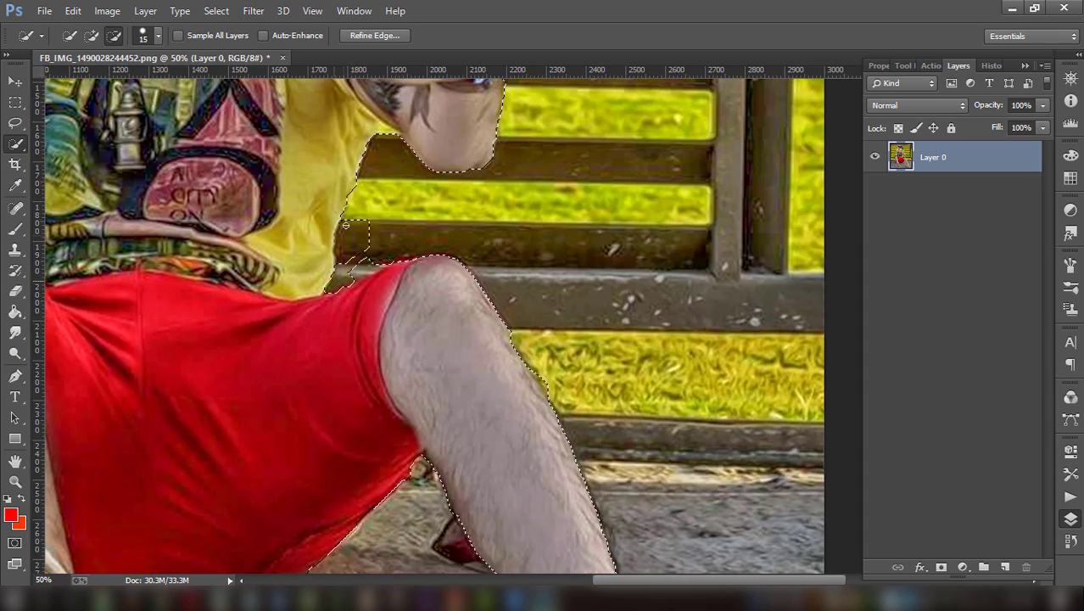
key("ctrl+minus")
key("ctrl+minus")
key("ctrl+minus")
key("bracketright")
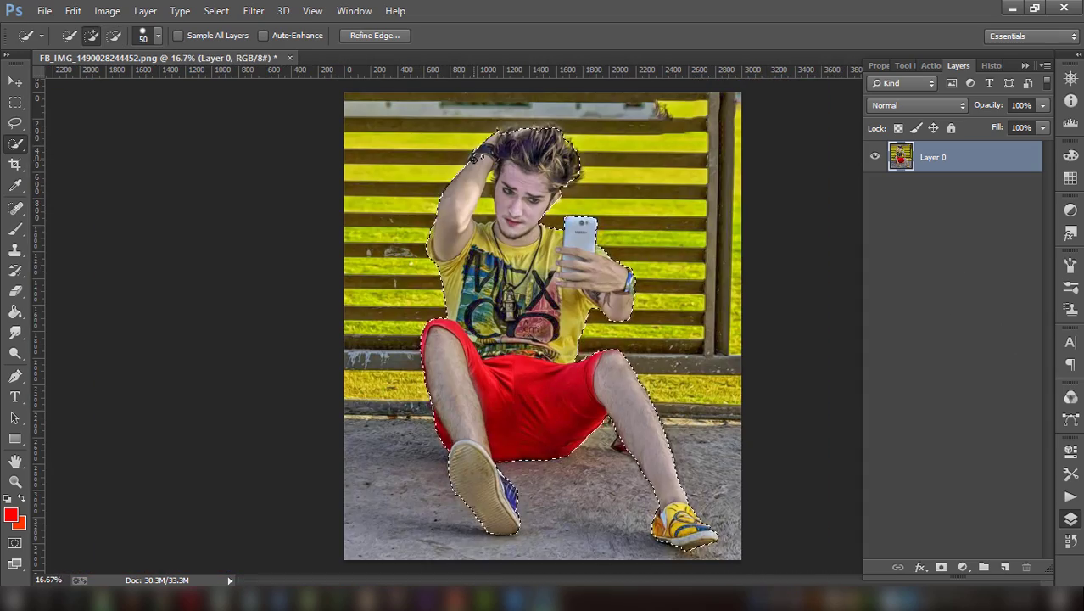
- Add a layer mask and turn a path above the hair into a selection
left_click(941, 567)
key("b")
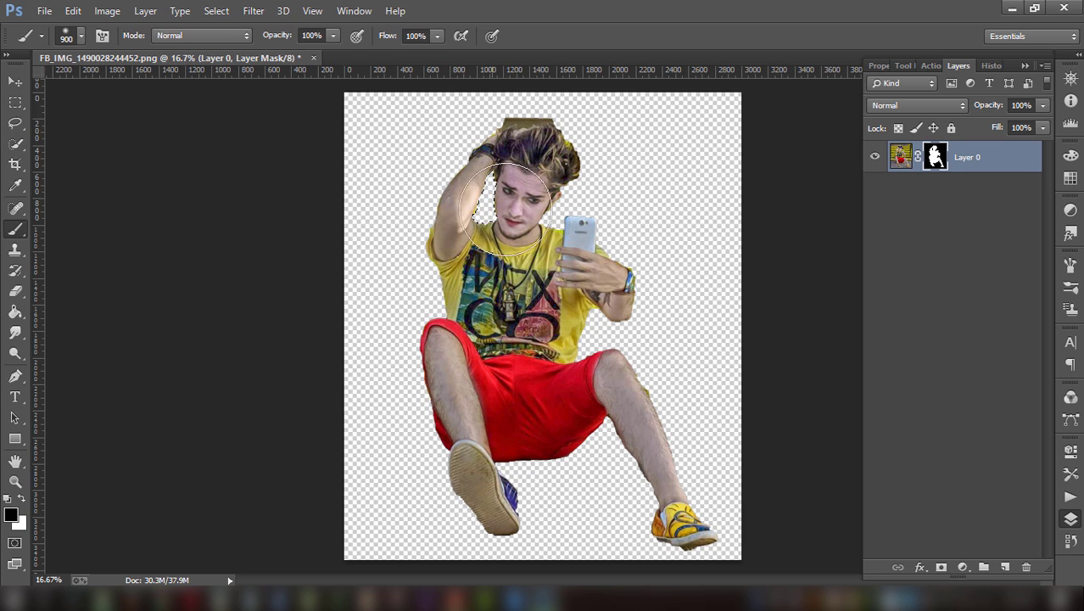
key("p")
right_click(585, 146)
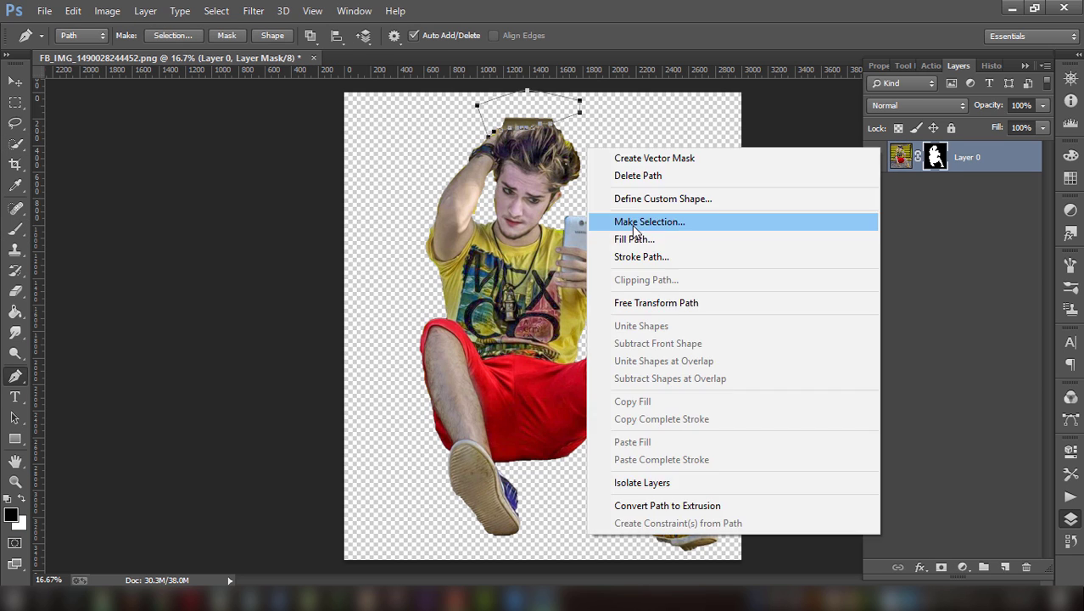
key("b")
- Path the edge along the right leg and paint the mask clean beside it
key("ctrl+plus")
key("ctrl+plus")
scroll(784, 295, "down", 3)
key("p")
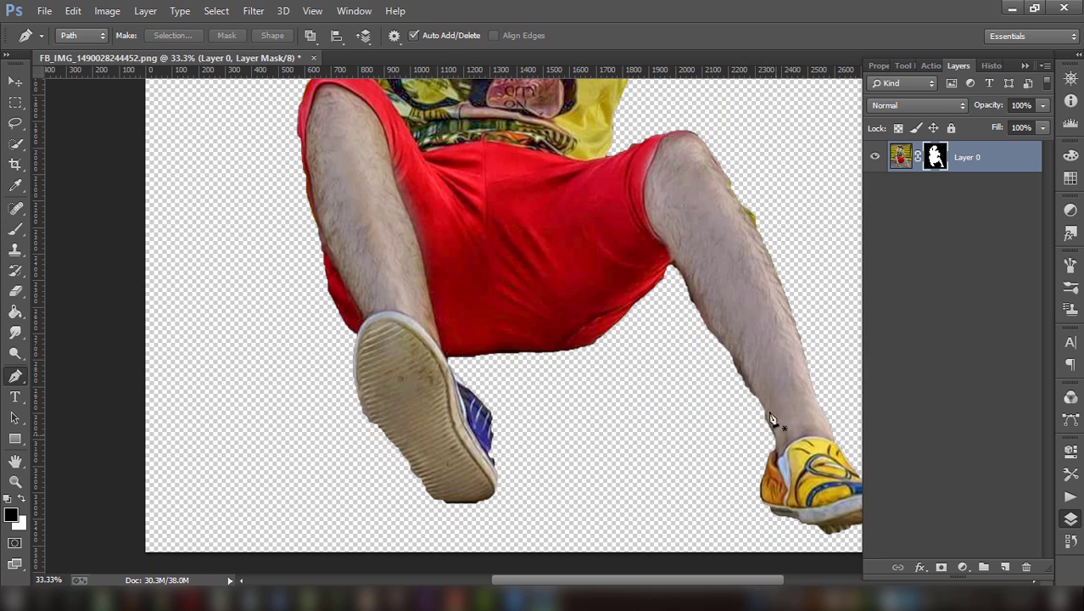
left_click(670, 263)
left_click(665, 373)
left_click(740, 452)
key("ctrl+Return")
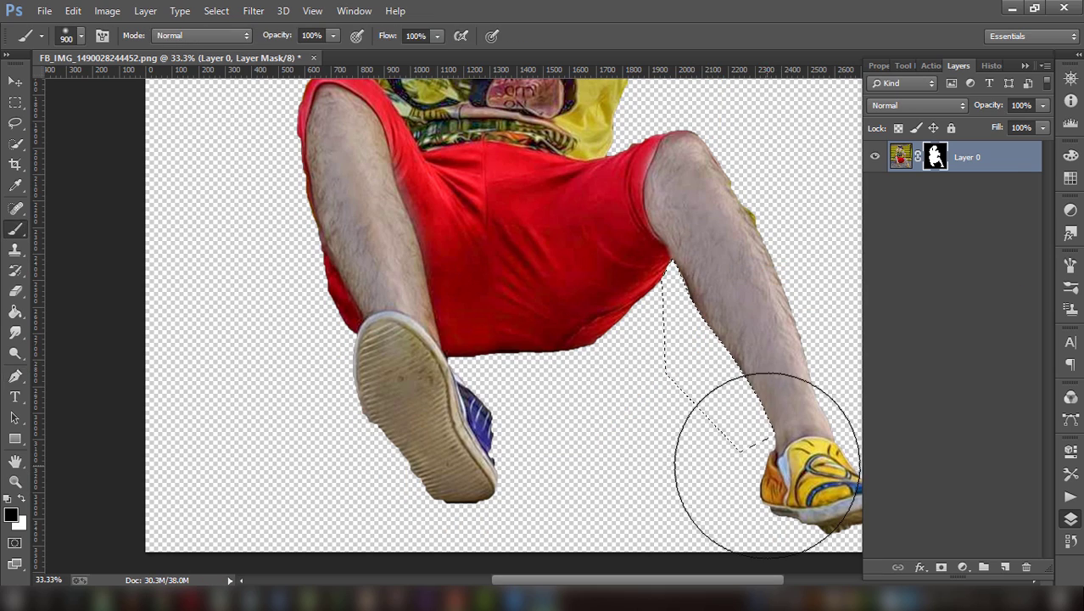
left_click(624, 170)
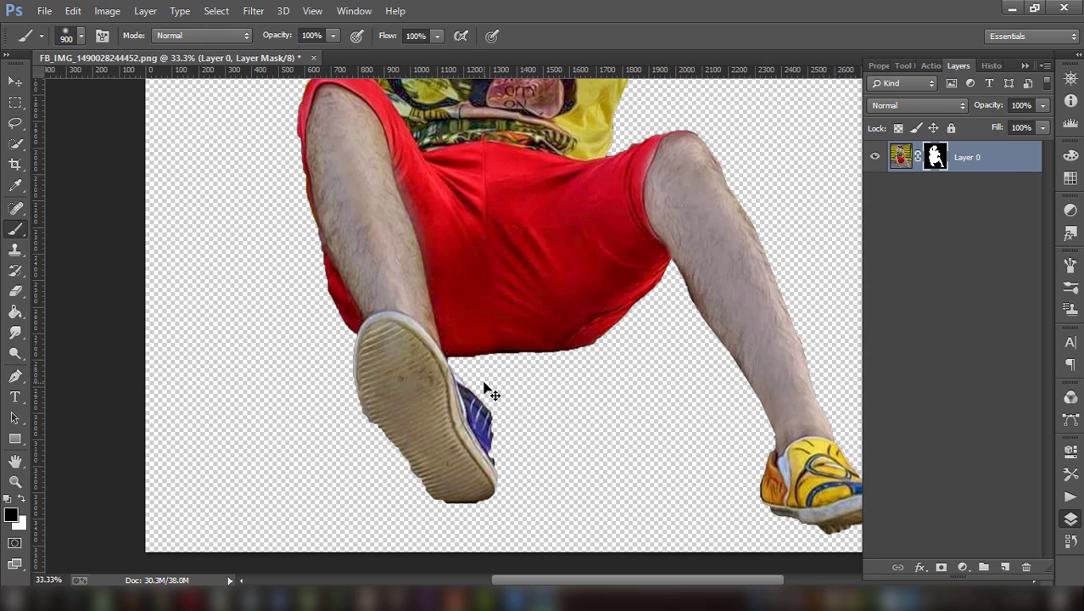
key("ctrl+minus")
key("ctrl+minus")
key("ctrl+minus")
left_click(15, 165)
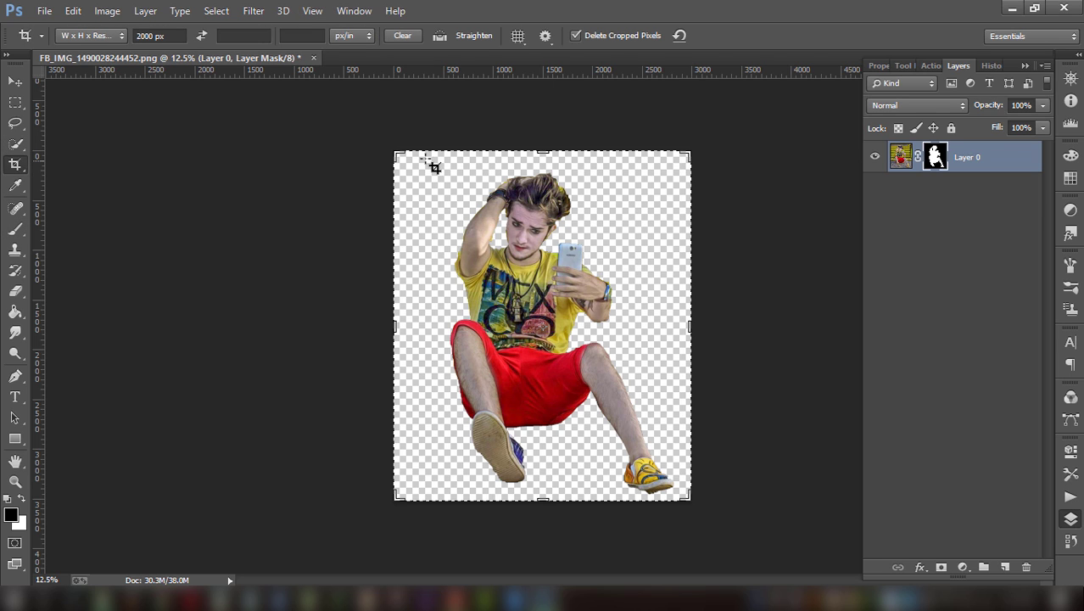
- Extend the crop box past the image's top-left and right edges and apply it
mouse_move(391, 146)
left_mouse_down()
mouse_move(314, 127)
mouse_move(249, 130)
left_mouse_up()
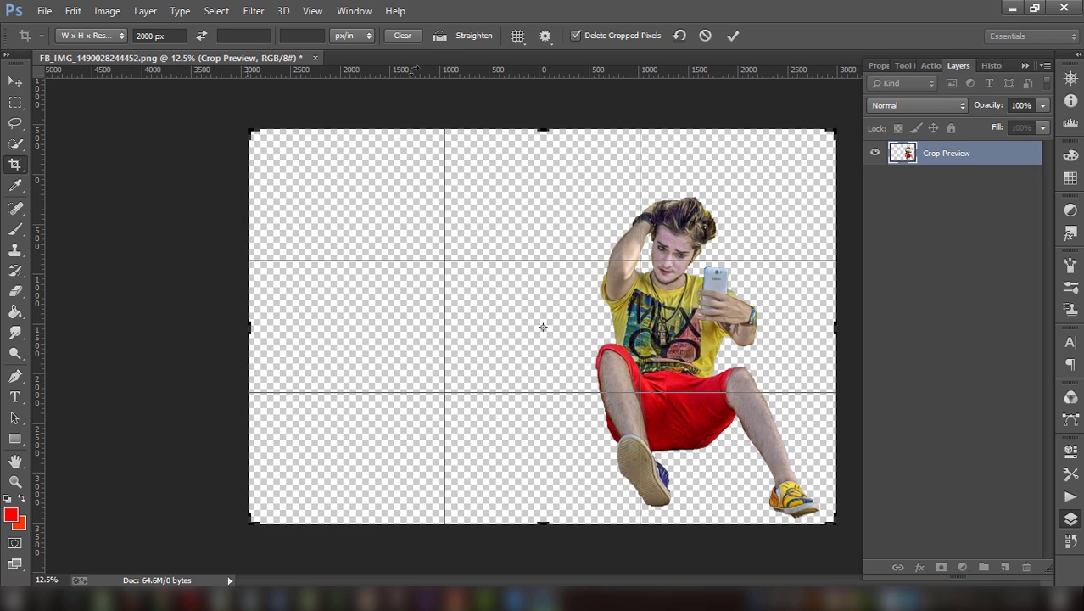
left_click_drag(839, 131, 845, 129)
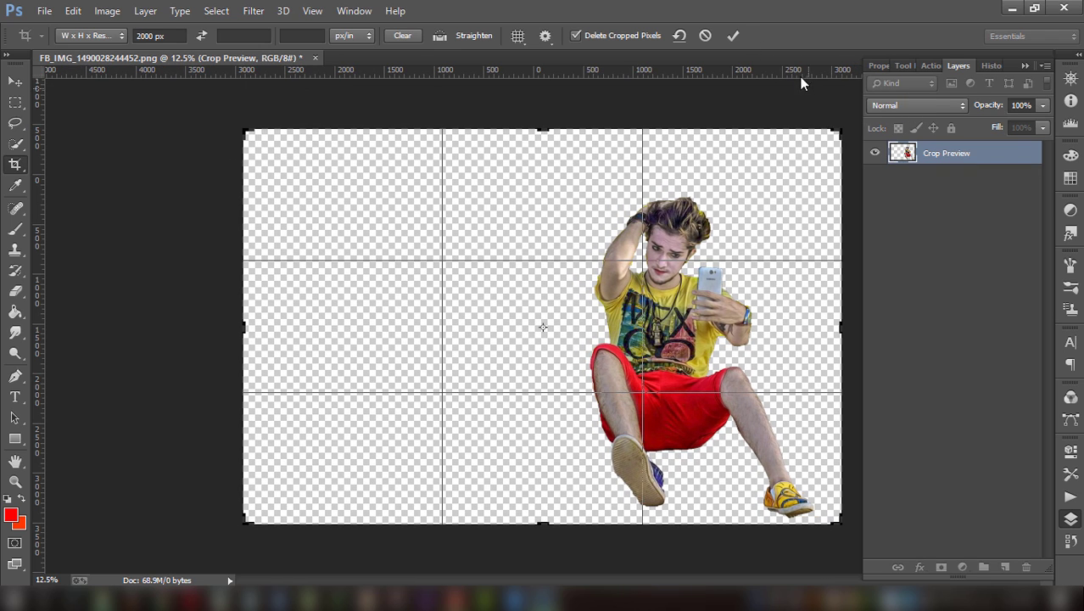
left_click(734, 38)
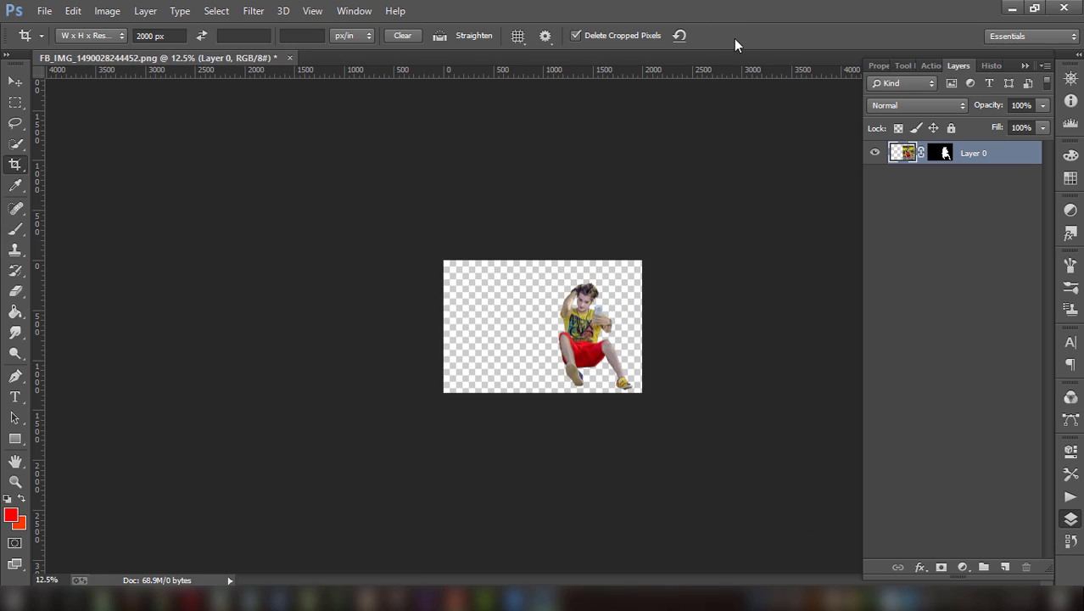
key("ctrl+plus")
key("ctrl+plus")
key("ctrl+plus")
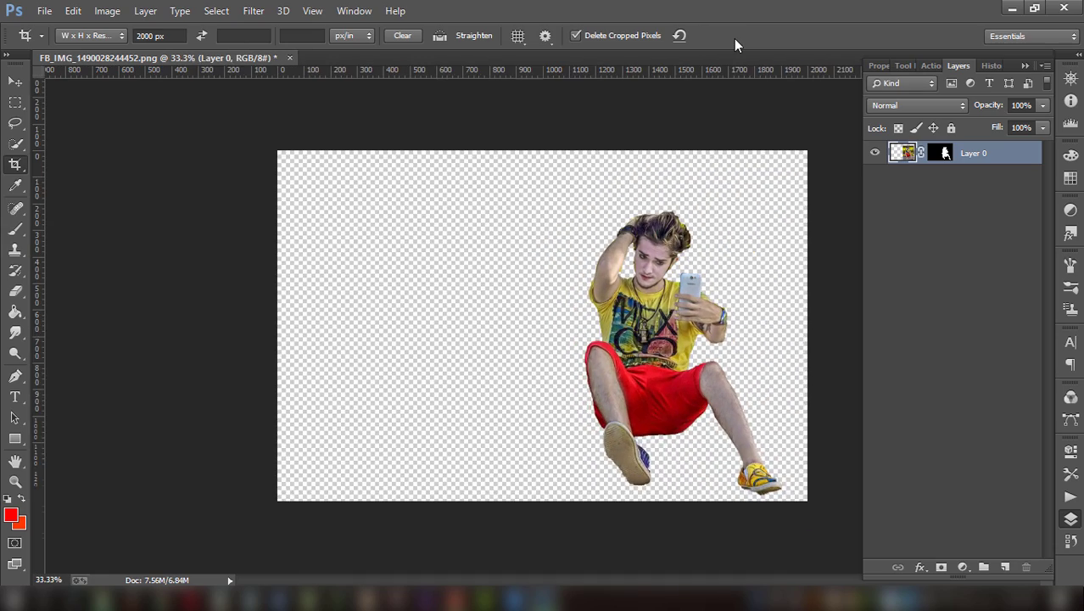
key("ctrl+plus")
key("ctrl+minus")
- Set the crop width to 3000 px and commit the crop
left_click(140, 34)
type("3000")
key("Return")
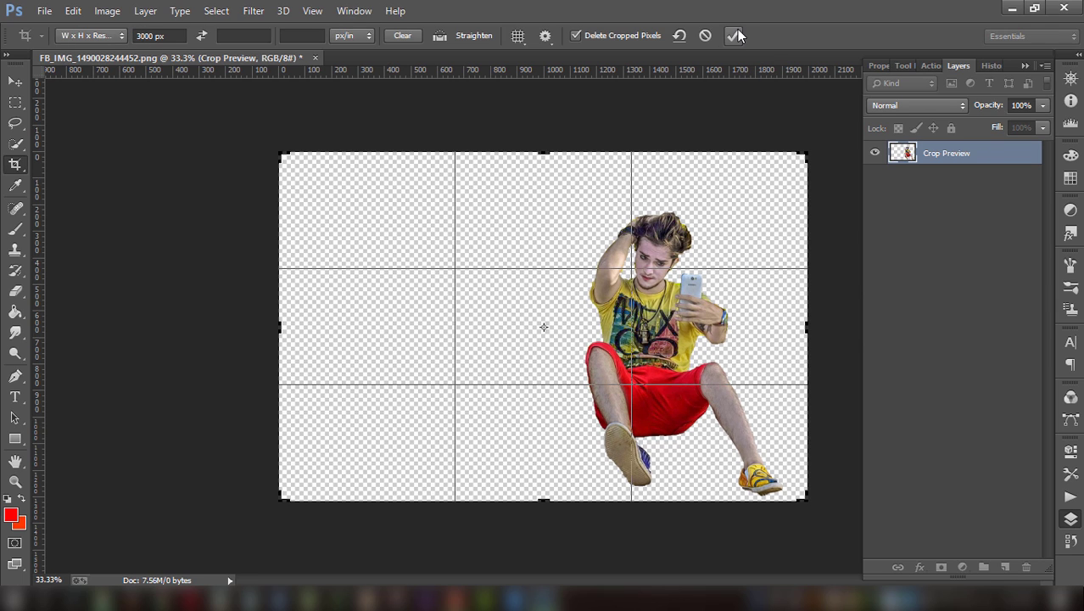
left_click(736, 34)
key("ctrl+minus")
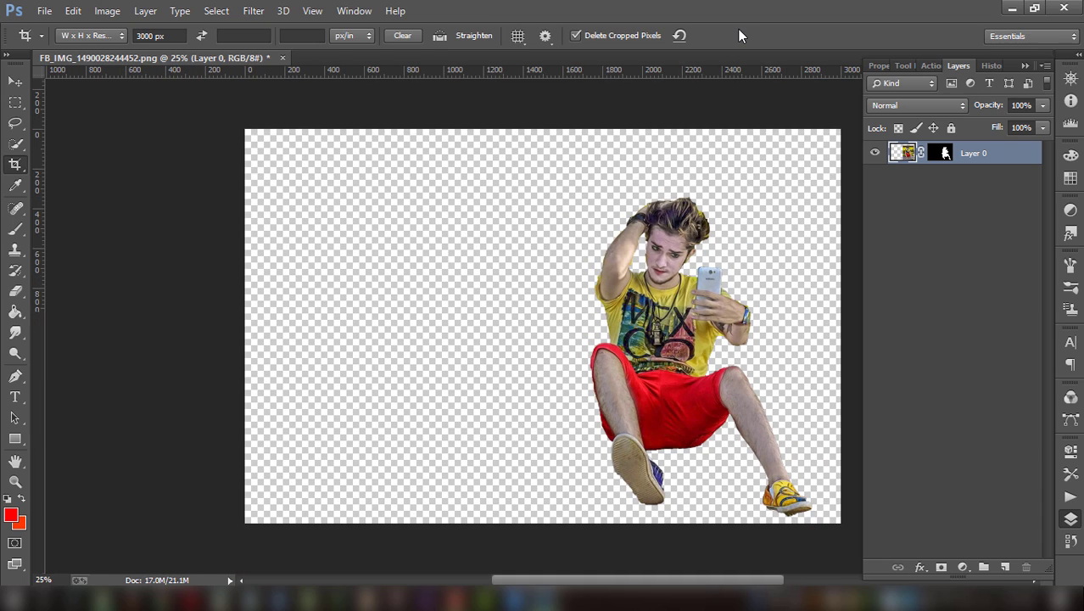
key("ctrl+minus")
- Move the man left toward the canvas centre
left_click(14, 82)
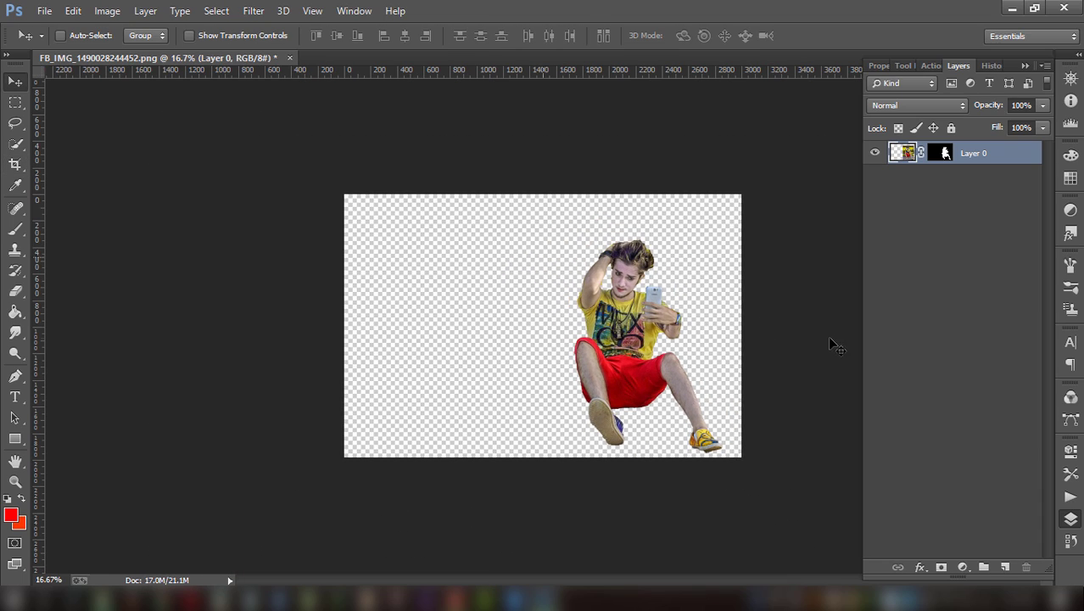
left_click_drag(665, 337, 558, 329)
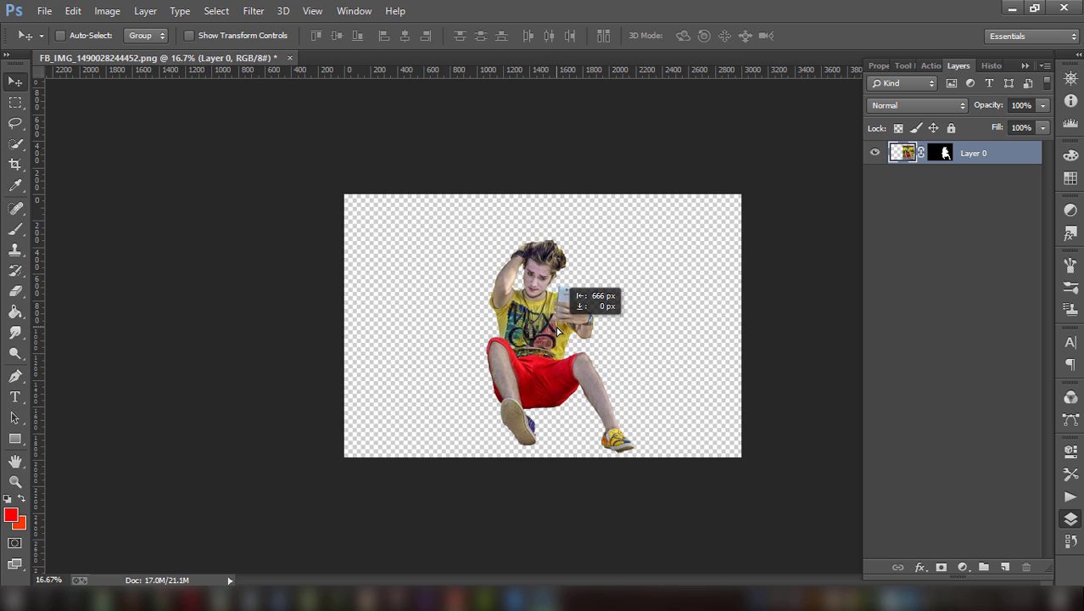
left_click(44, 11)
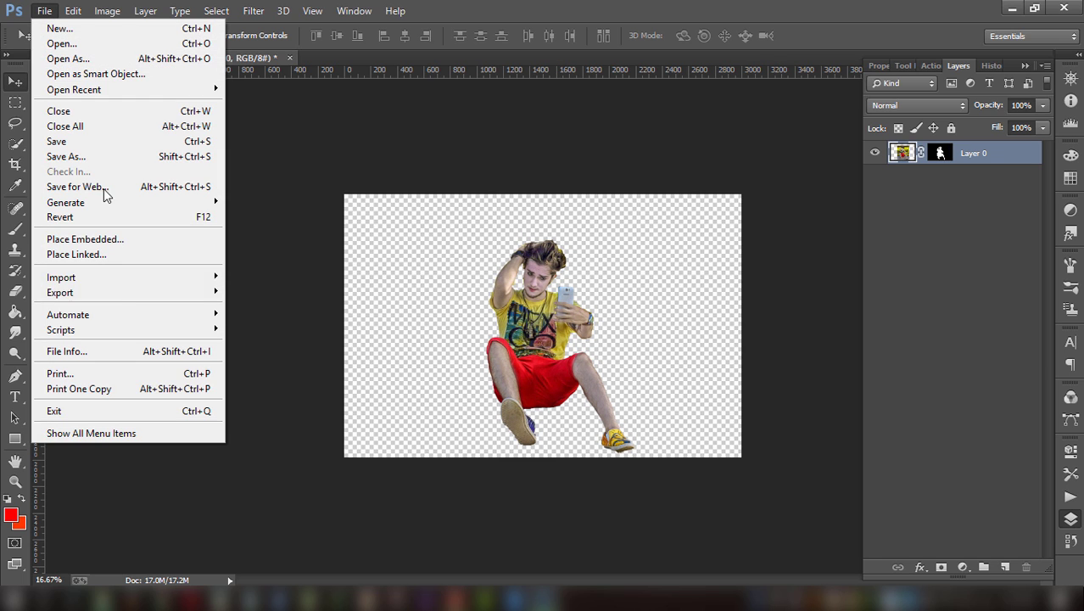
left_click(127, 240)
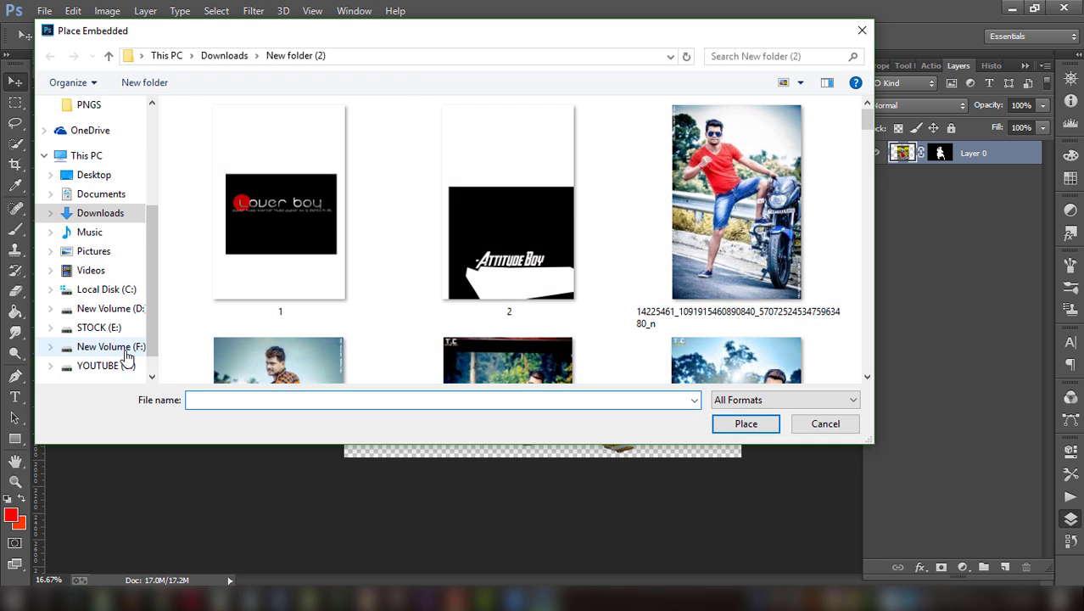
- Place the wooden floor image from STOCK (E:) > project > New folder (6) at the canvas bottom
left_click(98, 328)
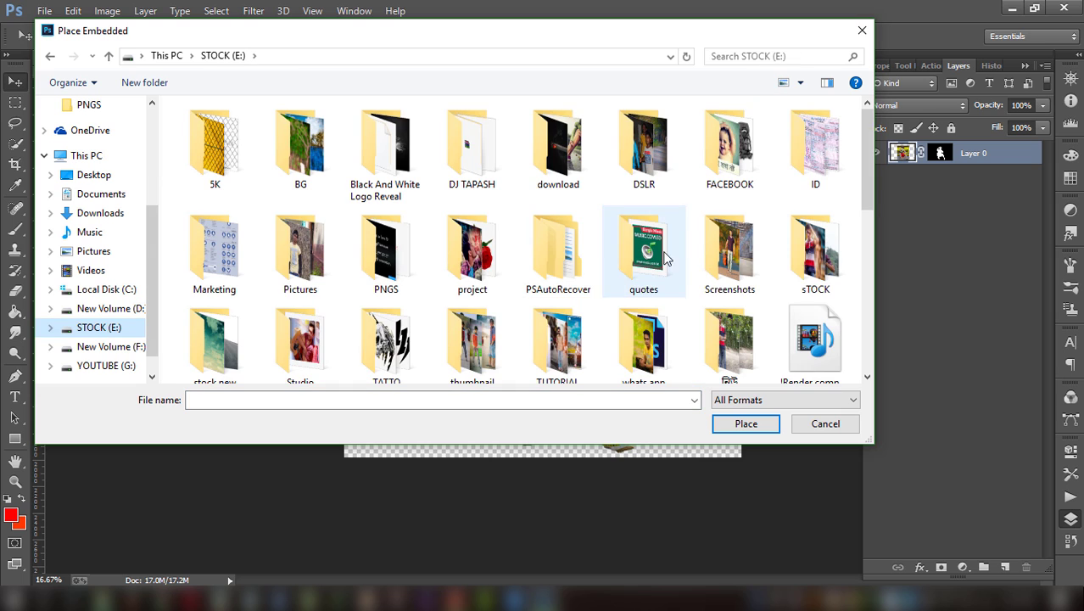
double_click(472, 255)
double_click(662, 170)
scroll(653, 169, "down", 5)
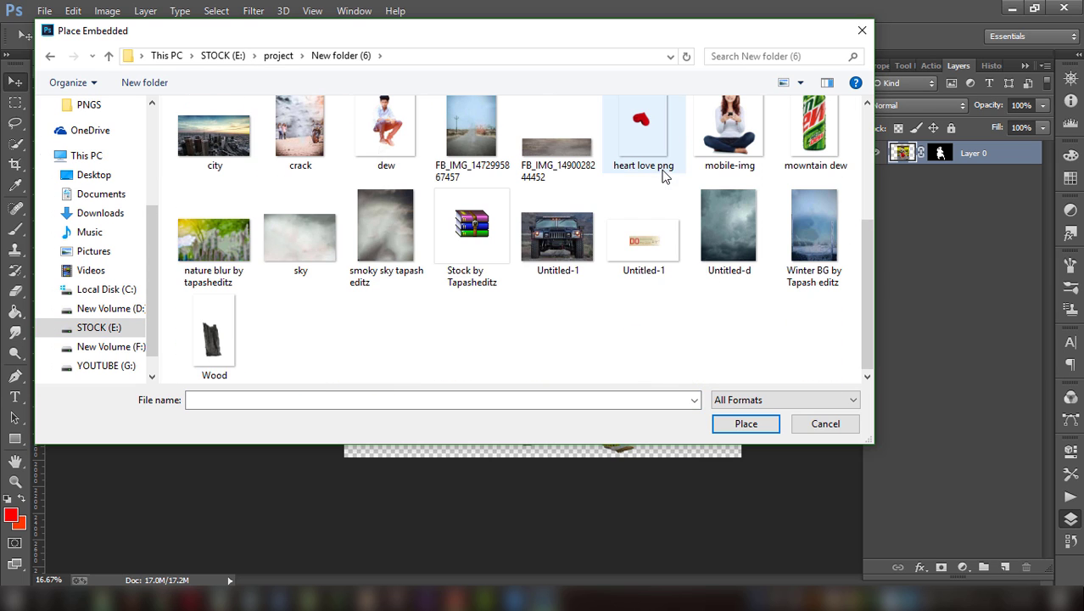
left_click(568, 192)
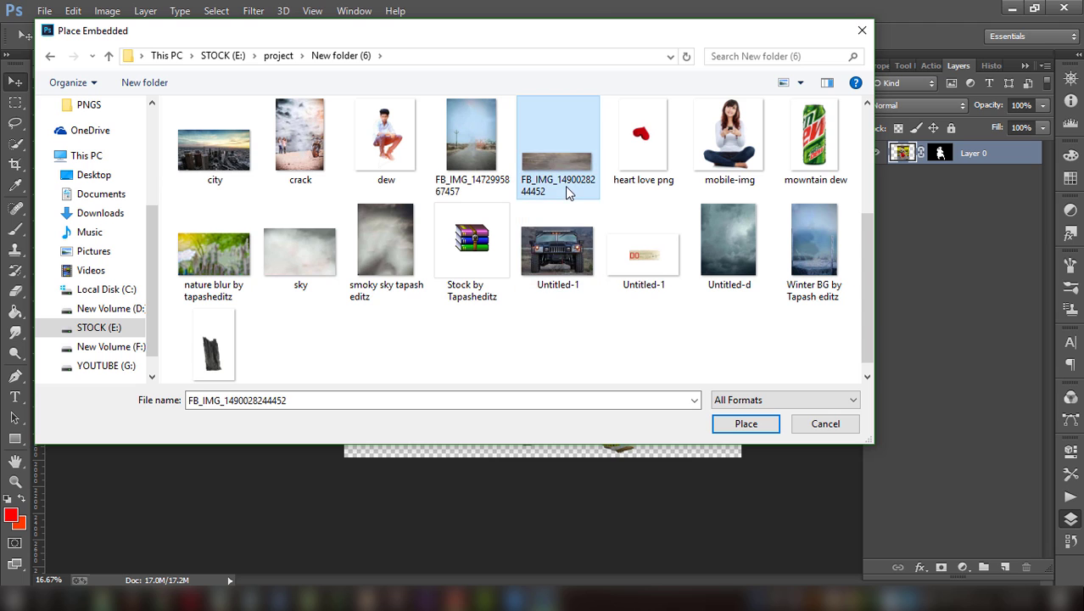
left_click(746, 424)
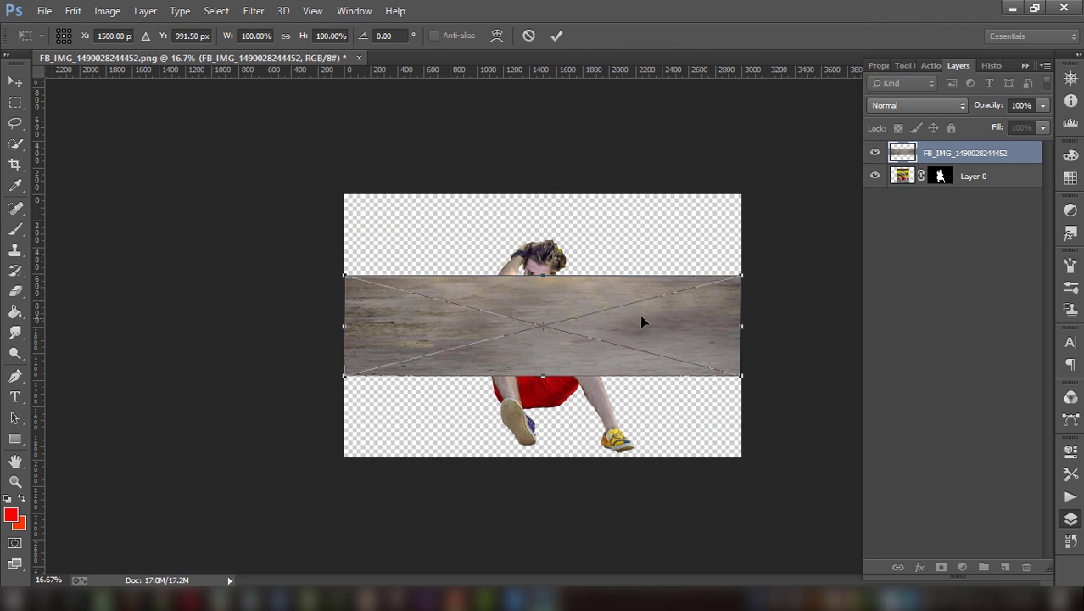
left_click_drag(641, 321, 641, 404)
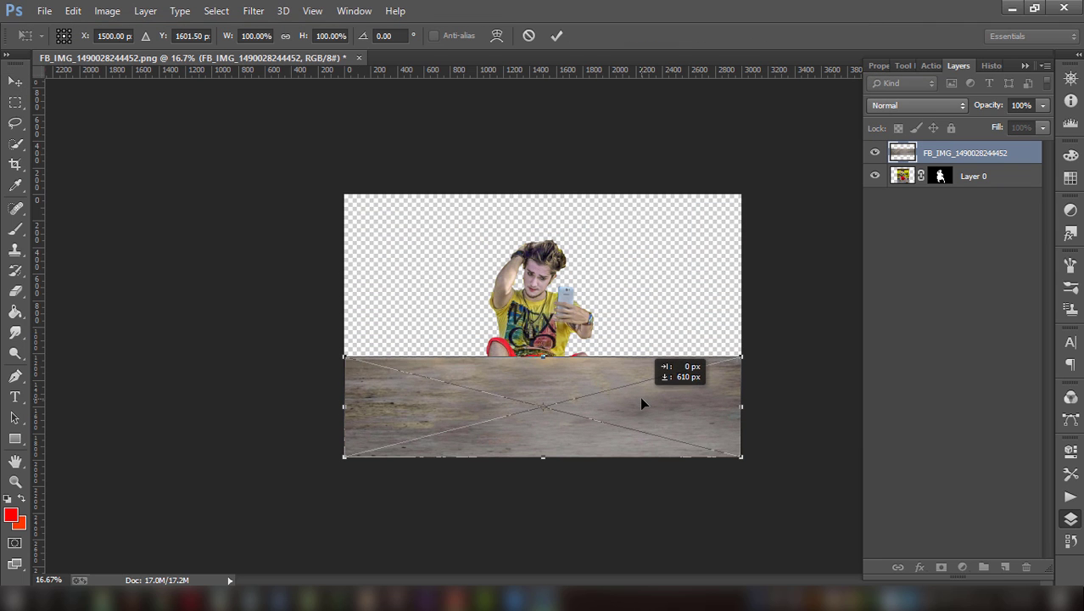
left_click(556, 36)
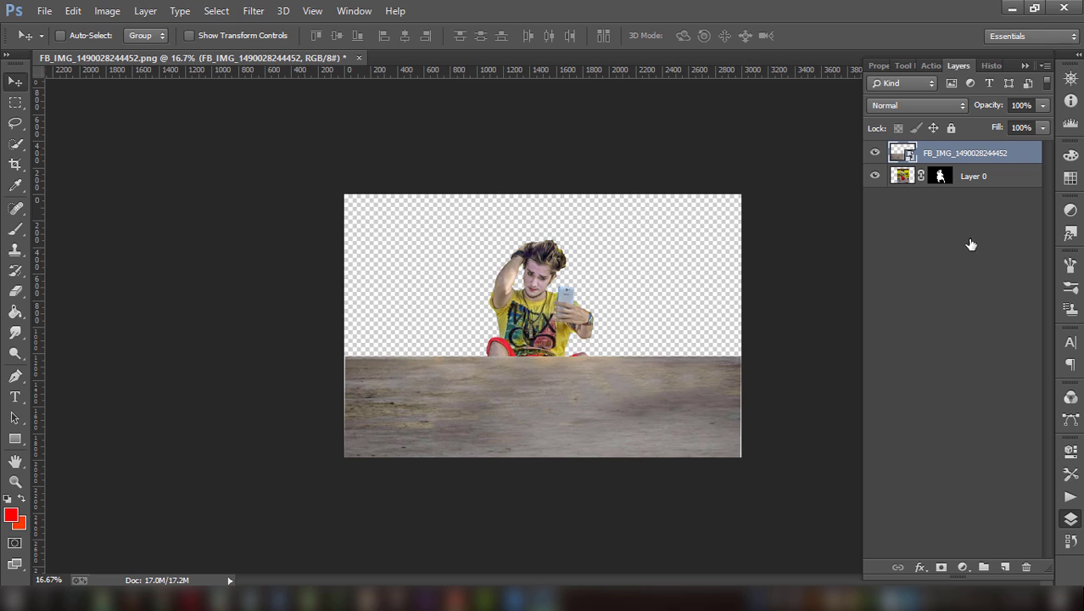
- Put the floor beneath the man's layer and stretch it across the full canvas width
left_click_drag(940, 155, 949, 254)
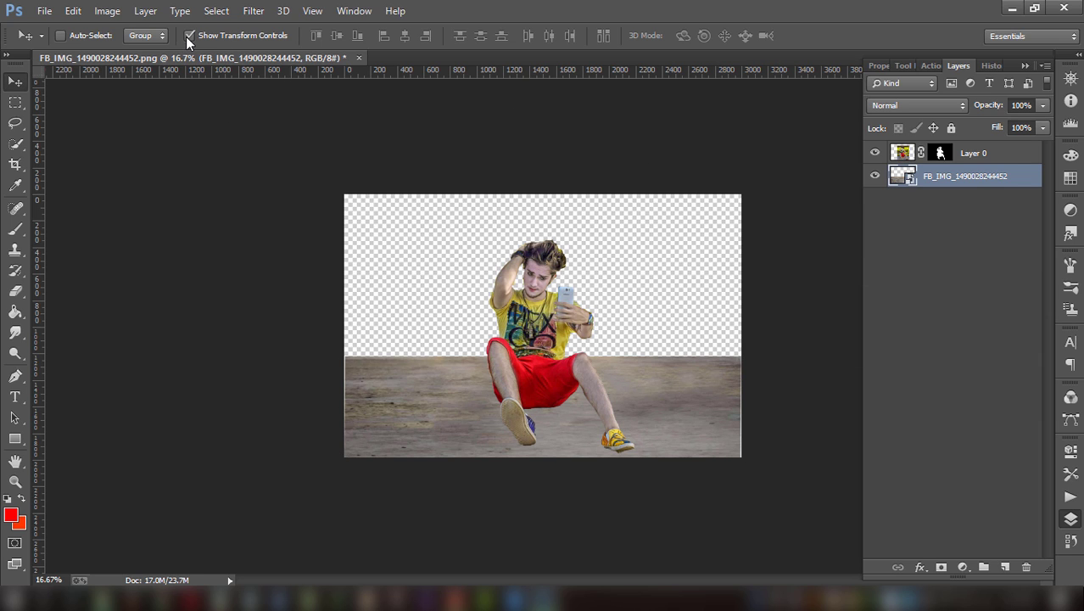
key("ctrl+plus")
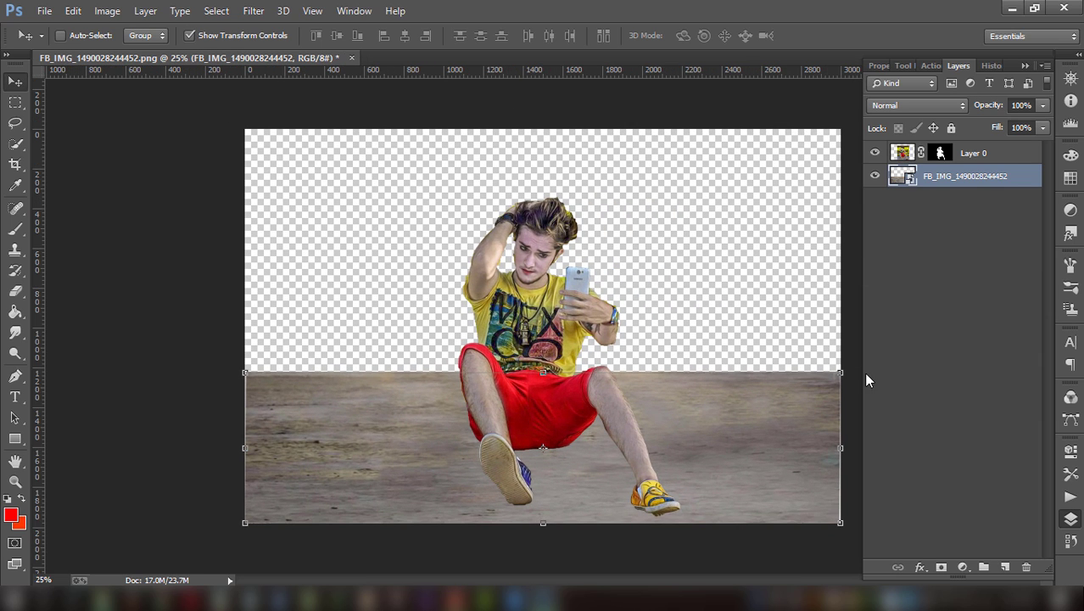
left_click_drag(843, 370, 853, 368)
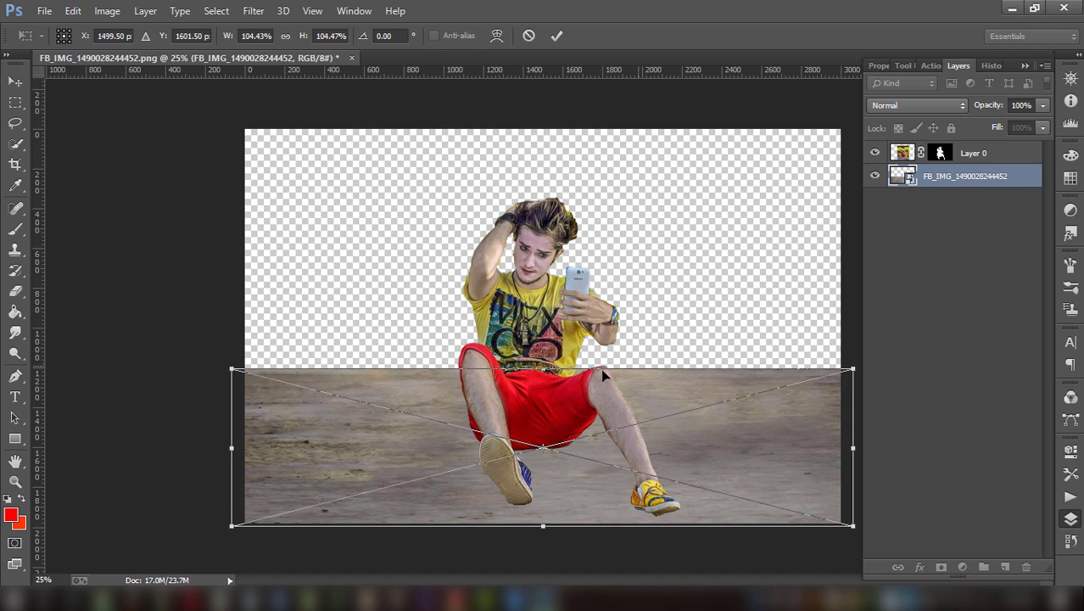
left_click_drag(545, 370, 546, 459)
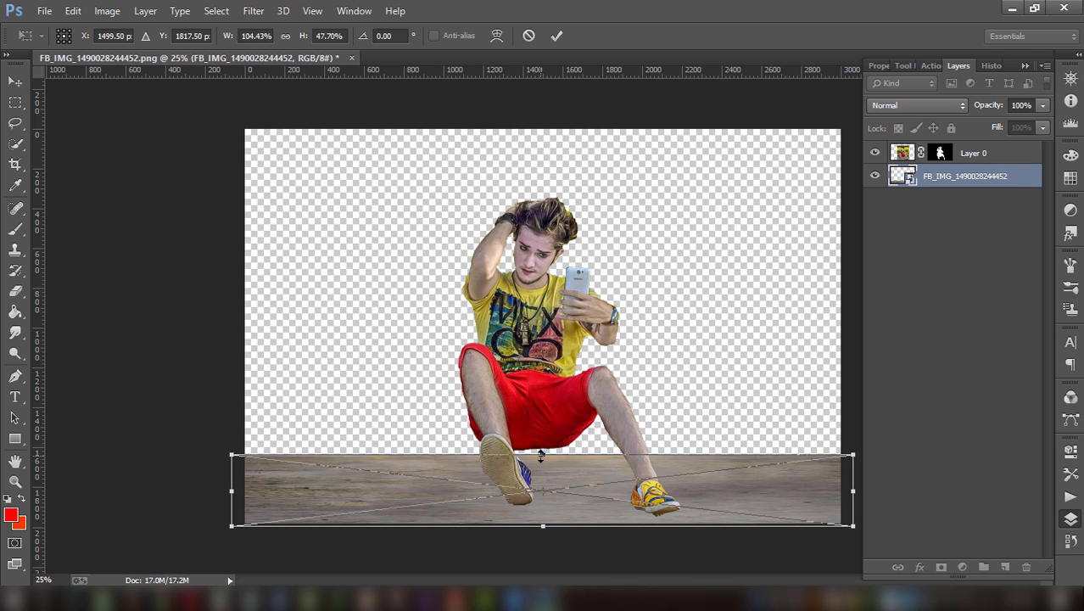
left_click_drag(540, 455, 543, 407)
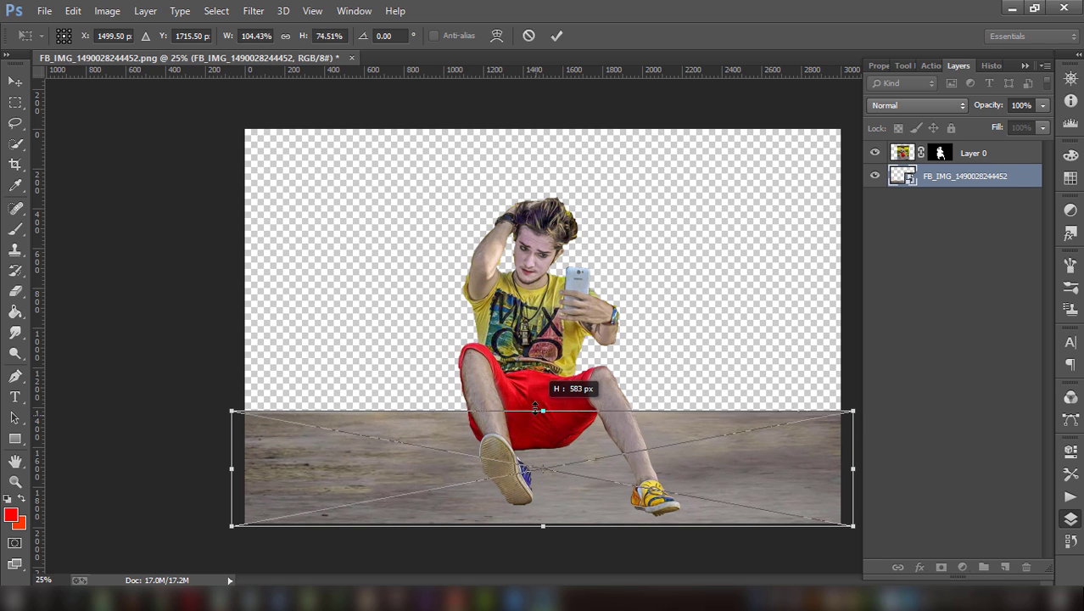
left_click(557, 35)
left_click_drag(673, 443, 673, 440)
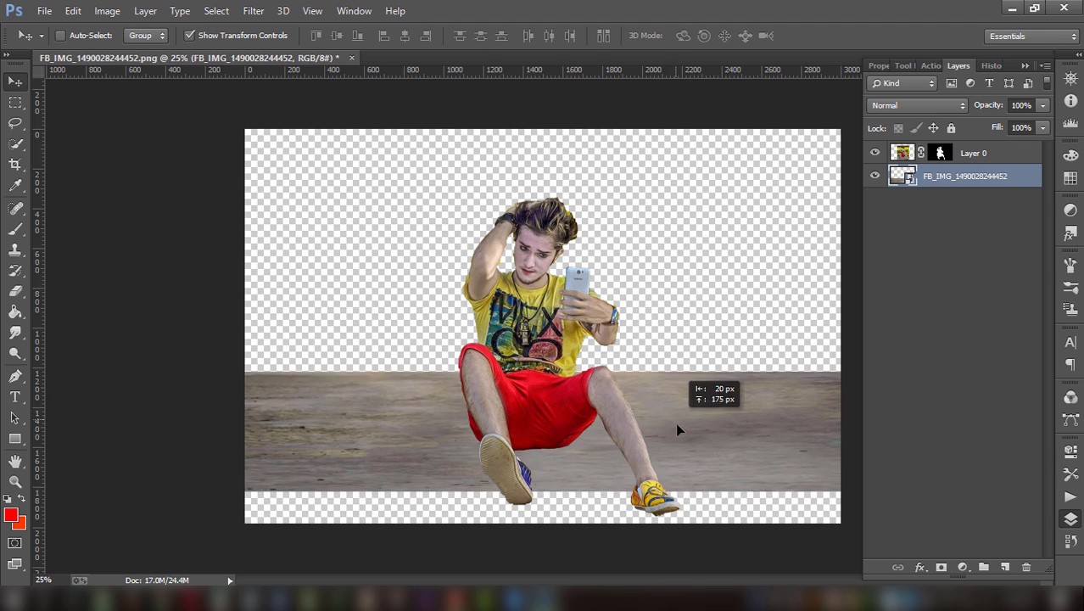
- Raise the man slightly and turn off Show Transform Controls
left_click(1015, 151)
left_click_drag(617, 321, 609, 303)
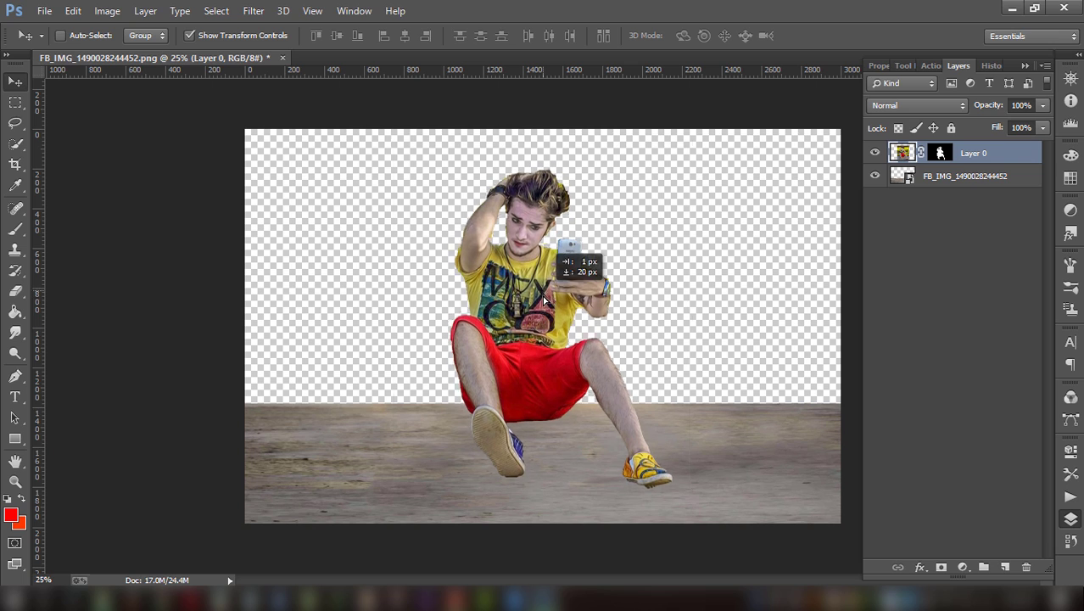
left_click(190, 36)
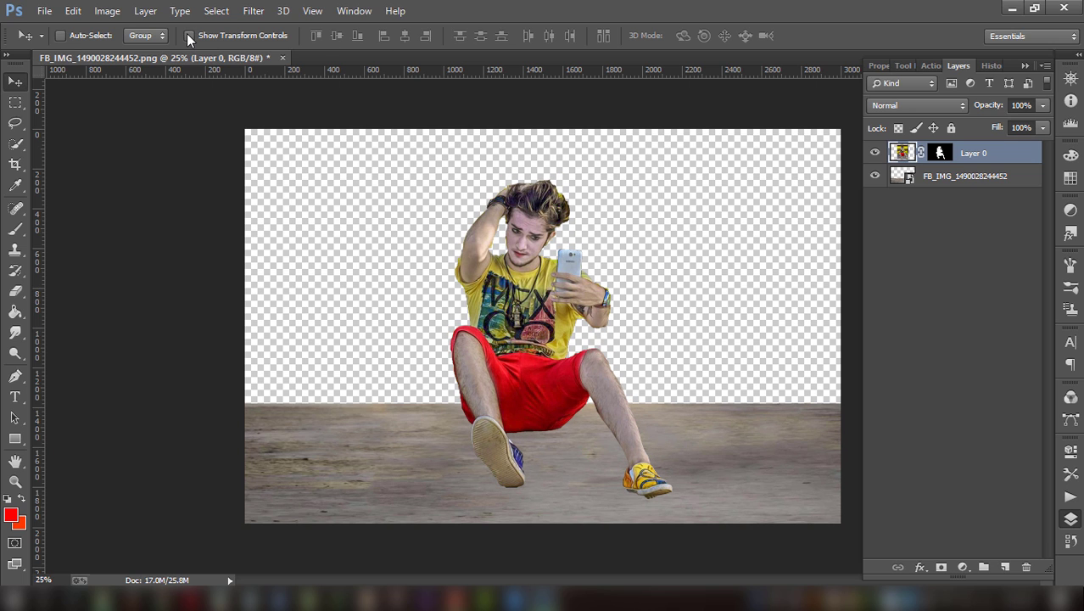
left_click(44, 10)
- Place the teal wall image from the STOCK drive's BG folder and move its layer to the bottom
left_click(93, 237)
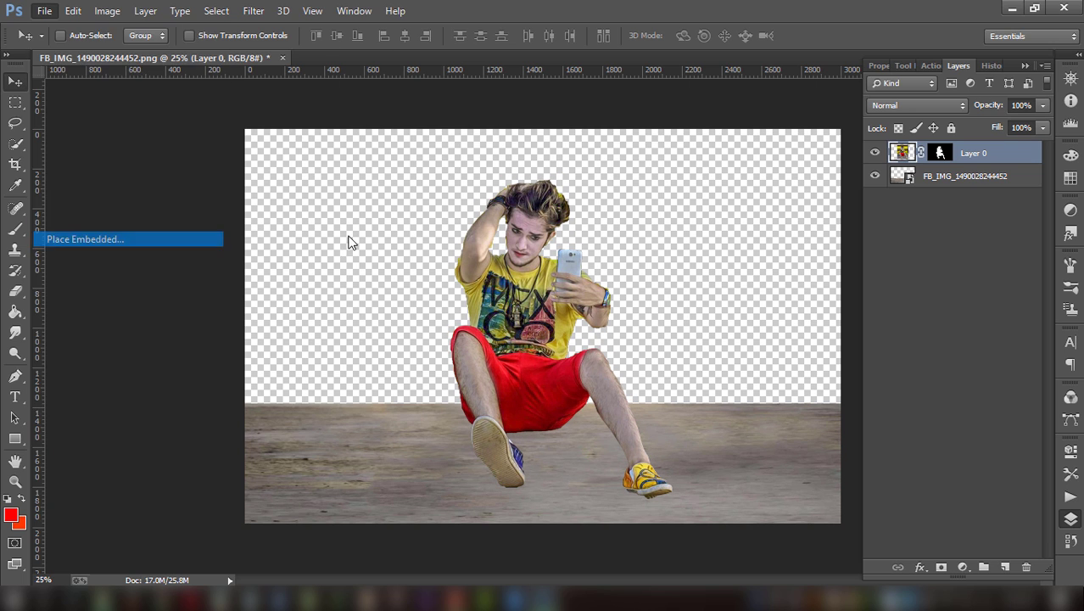
left_click(102, 327)
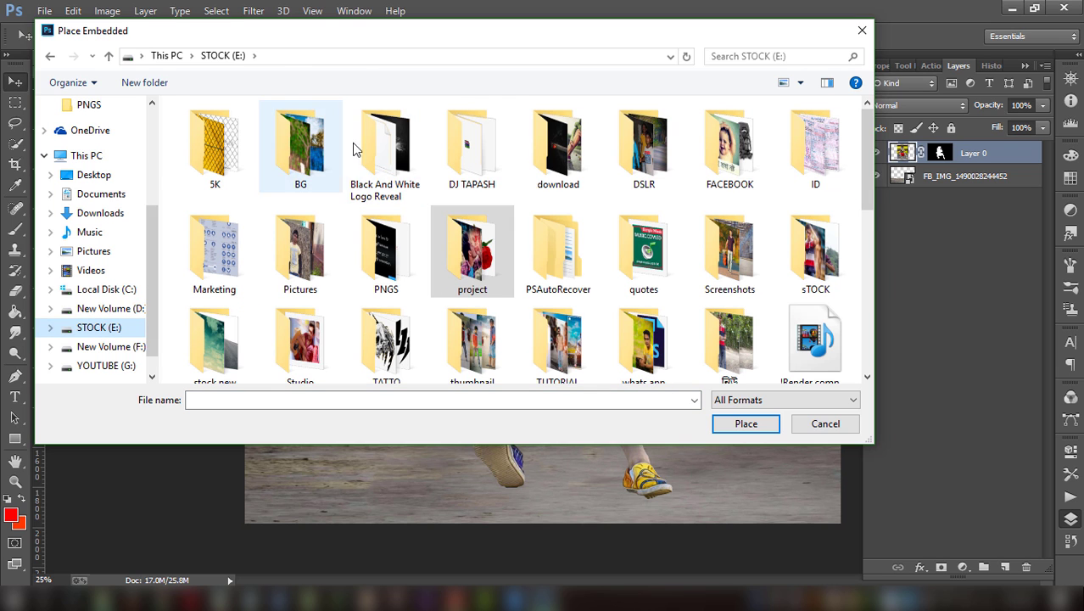
left_click(307, 151)
double_click(307, 151)
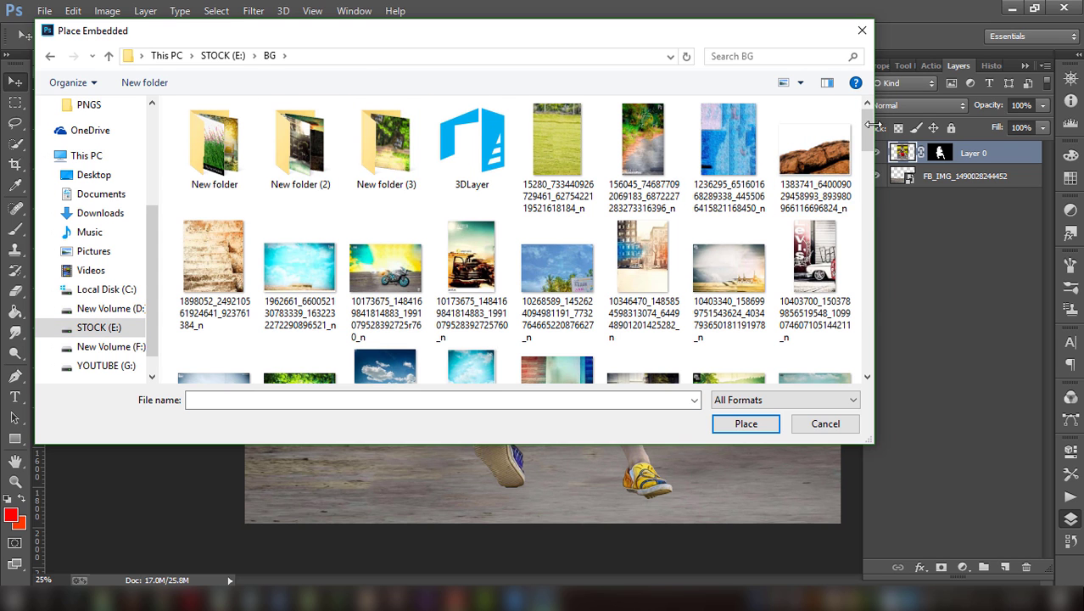
left_click_drag(869, 124, 867, 210)
scroll(870, 157, "down", 1)
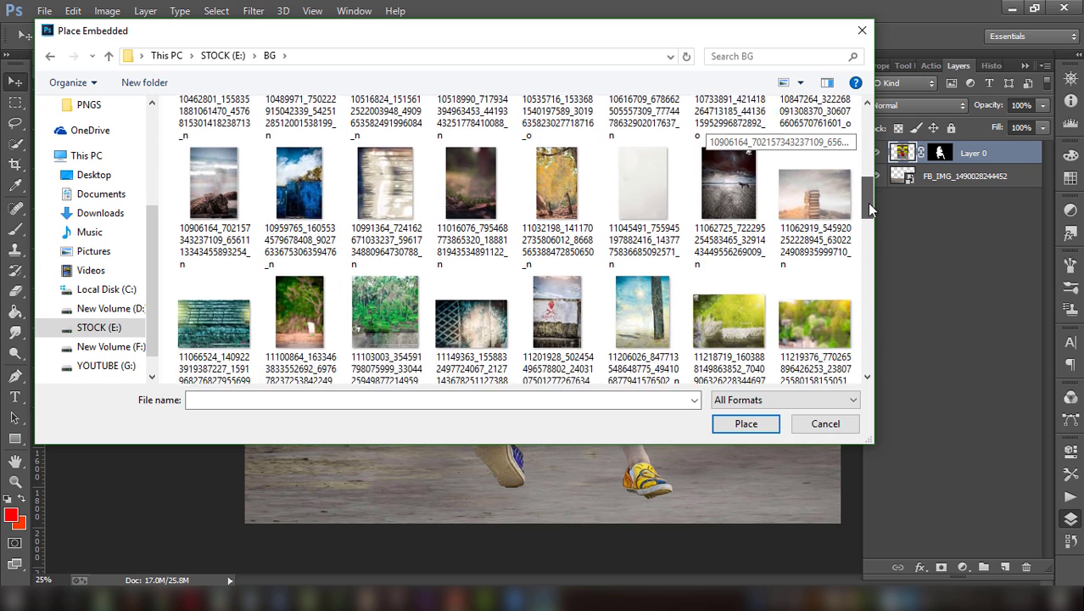
left_click(254, 271)
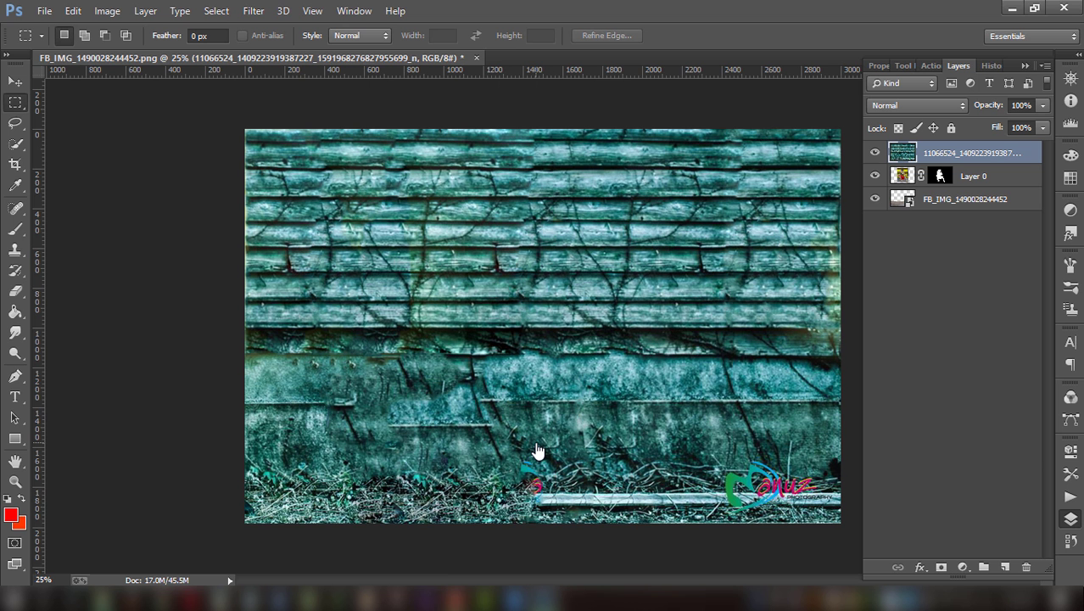
left_click_drag(957, 165, 965, 234)
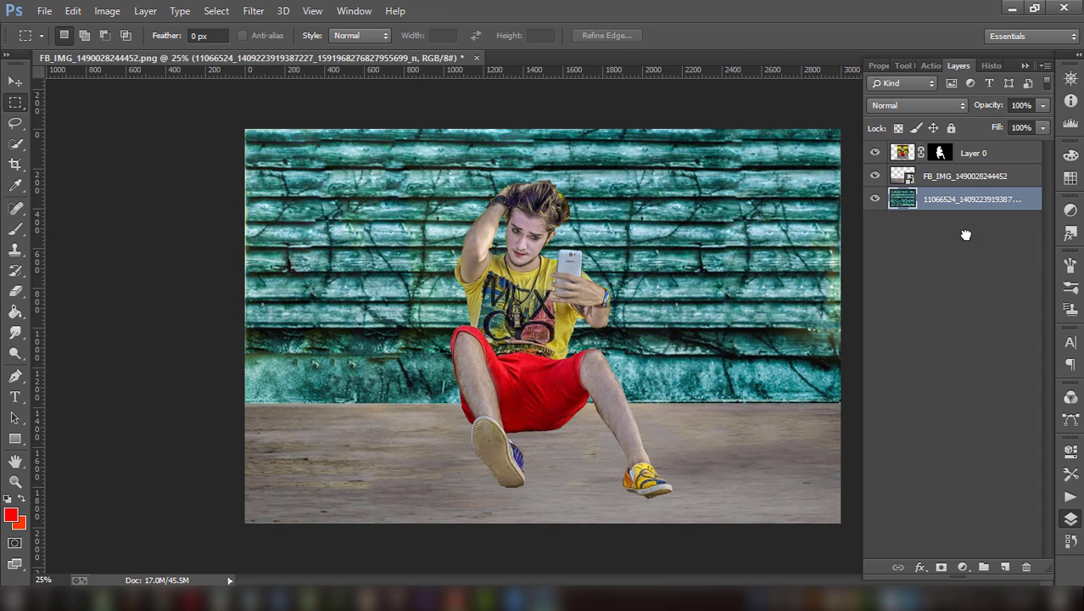
key("v")
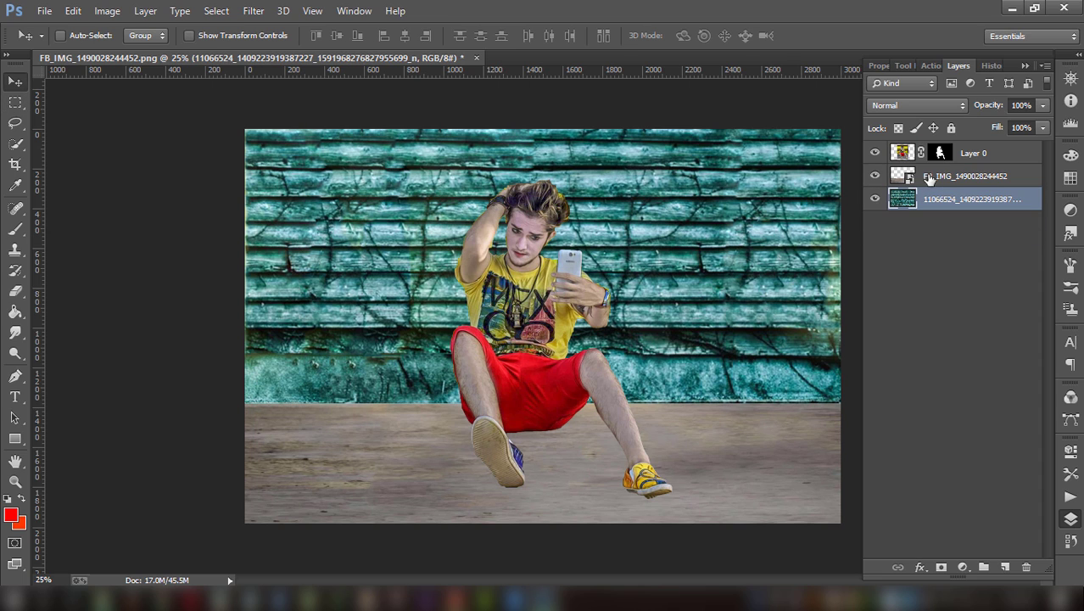
- Rasterize the floor layer and nudge it slightly to the right
left_click(945, 183)
right_click(946, 183)
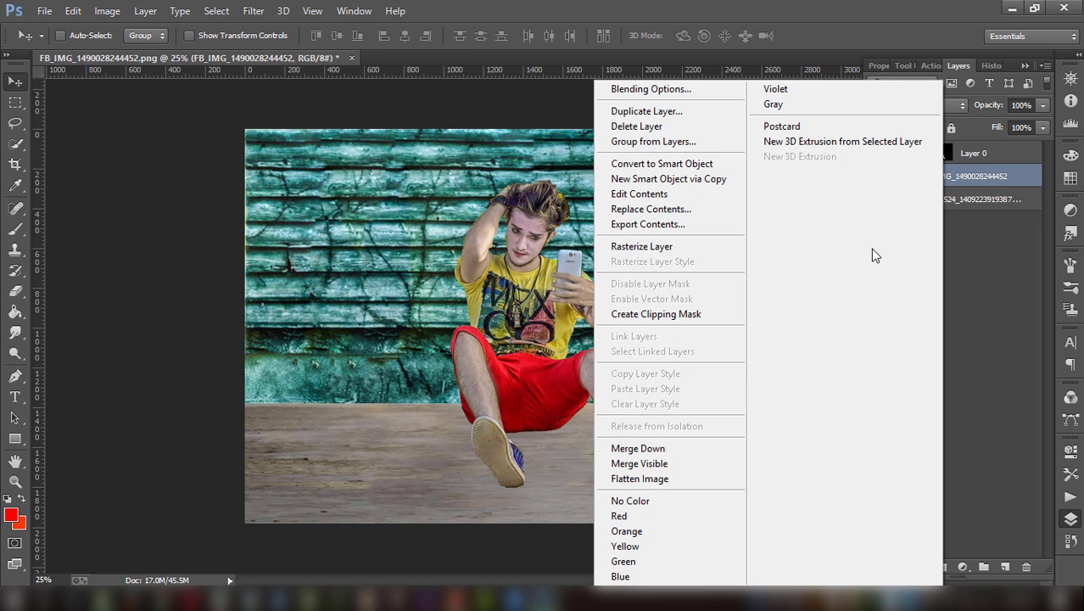
left_click(666, 248)
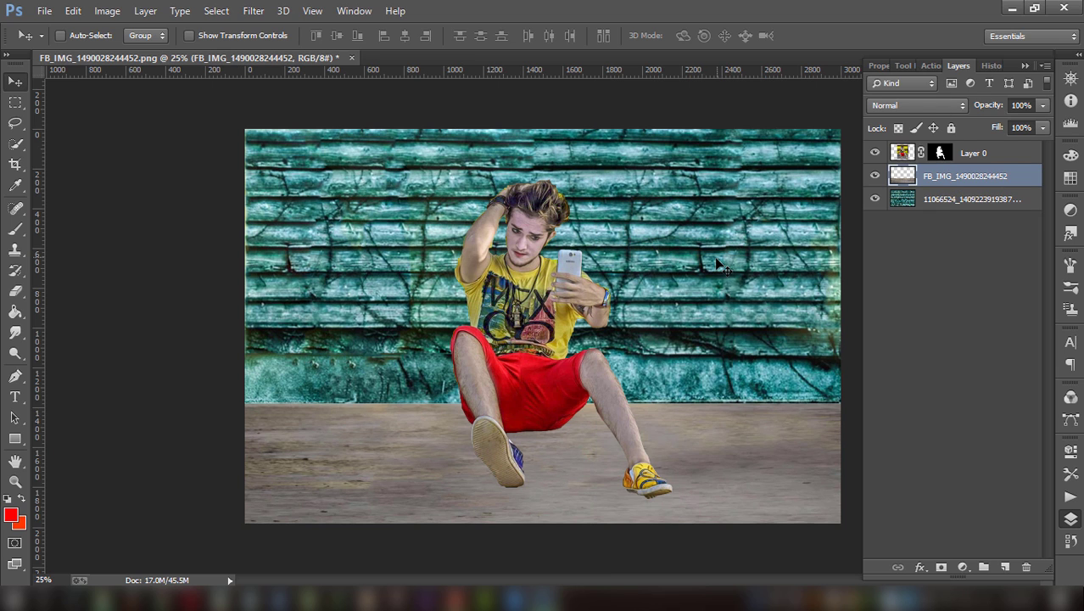
left_click_drag(665, 257, 718, 258)
- Move the wall backdrop up and to the left
left_click(929, 199)
mouse_move(702, 296)
left_mouse_down()
mouse_move(690, 242)
mouse_move(691, 275)
mouse_move(738, 248)
mouse_move(750, 340)
mouse_move(734, 364)
mouse_move(733, 330)
left_mouse_up()
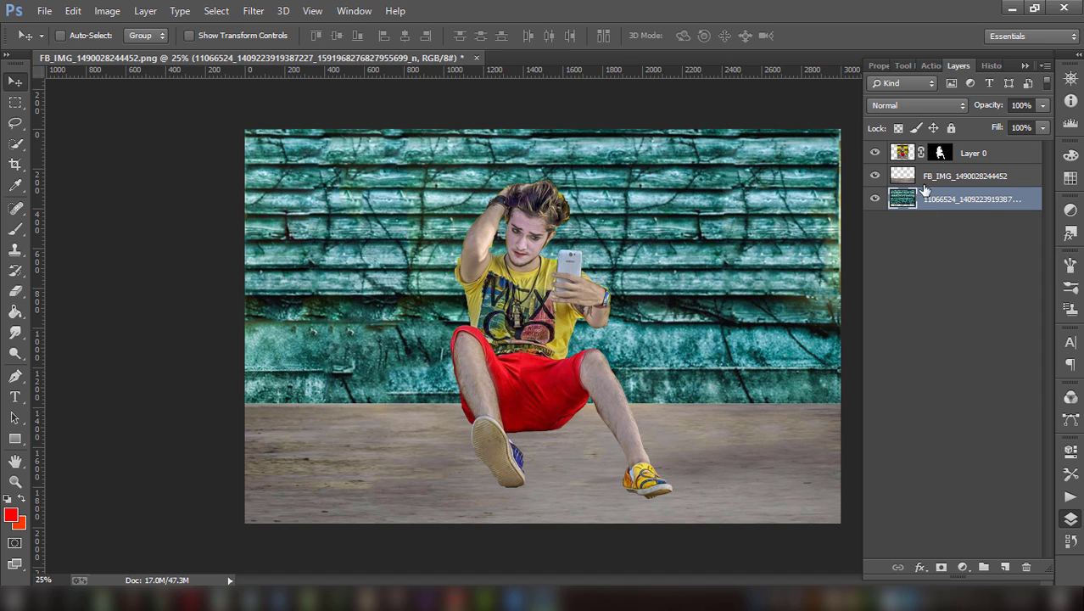
left_click(931, 176)
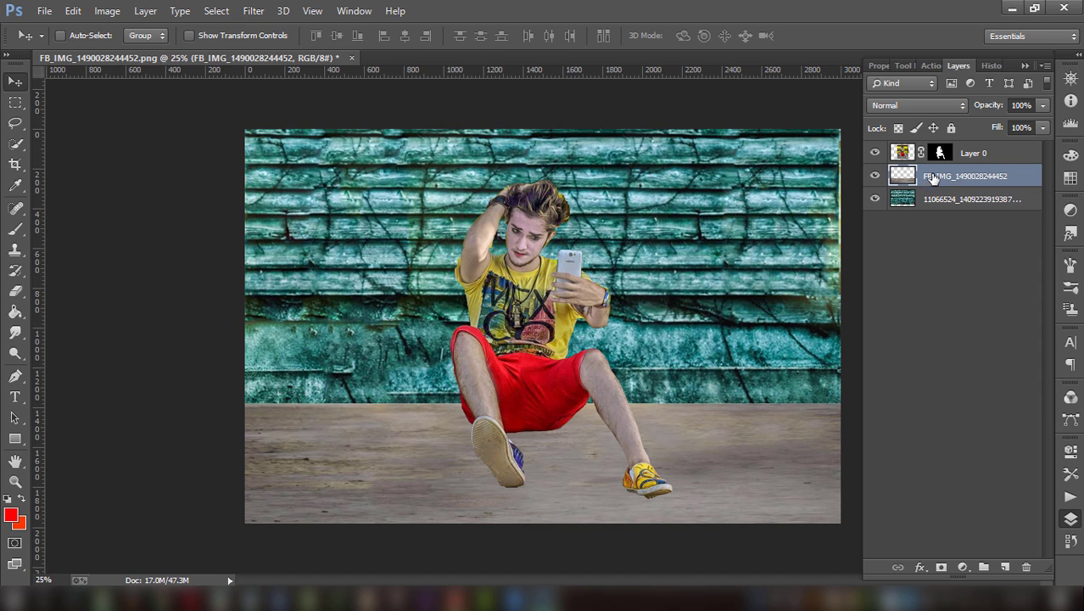
- Mask the floor layer with a radial gradient fading its top edge into the wall
left_click(941, 567)
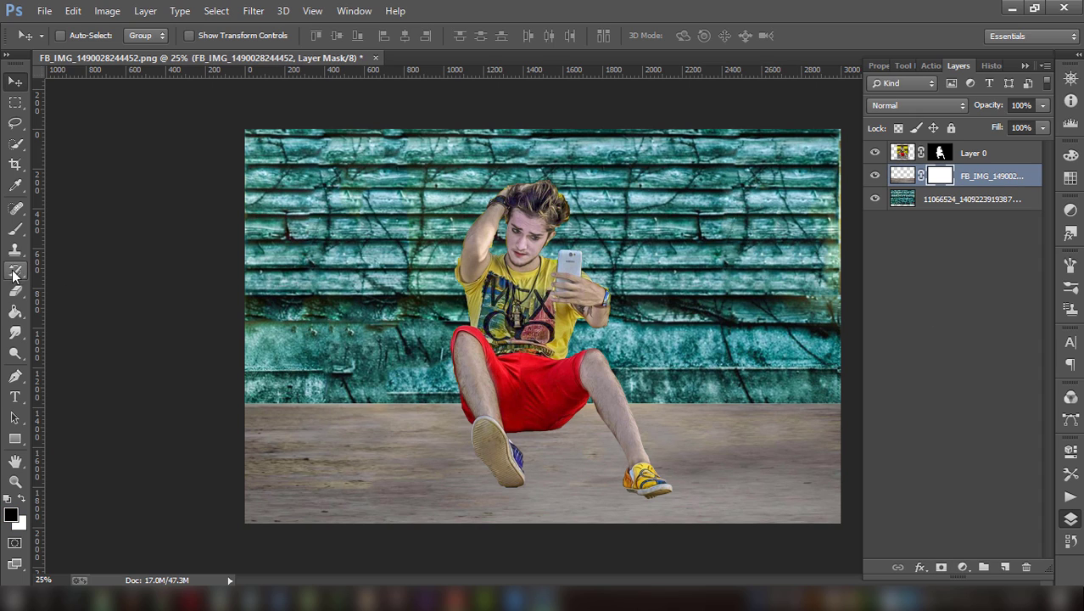
left_click(15, 311)
right_click(15, 311)
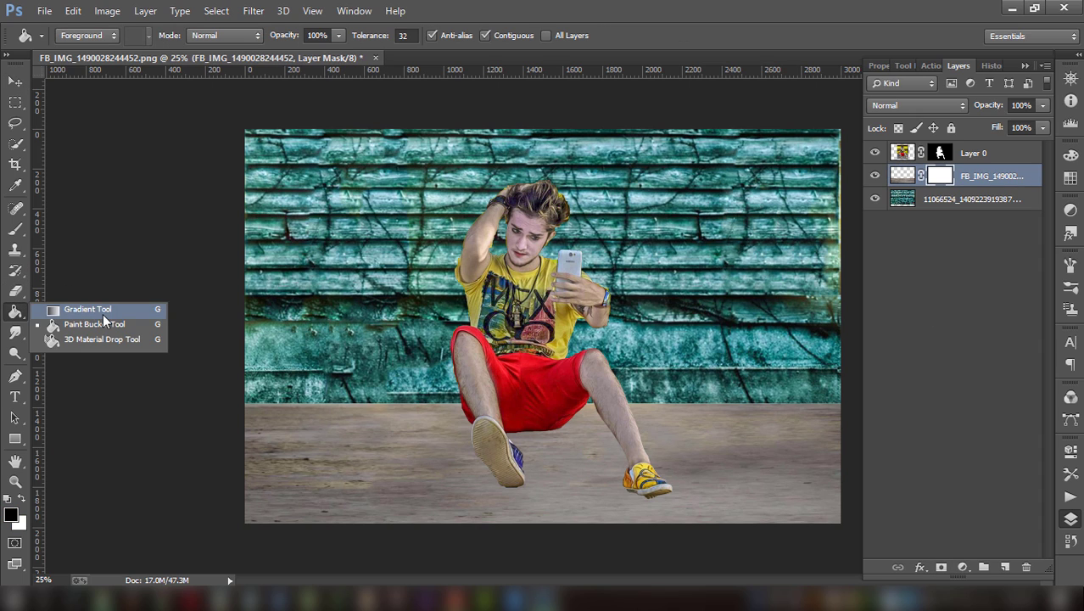
left_click(102, 312)
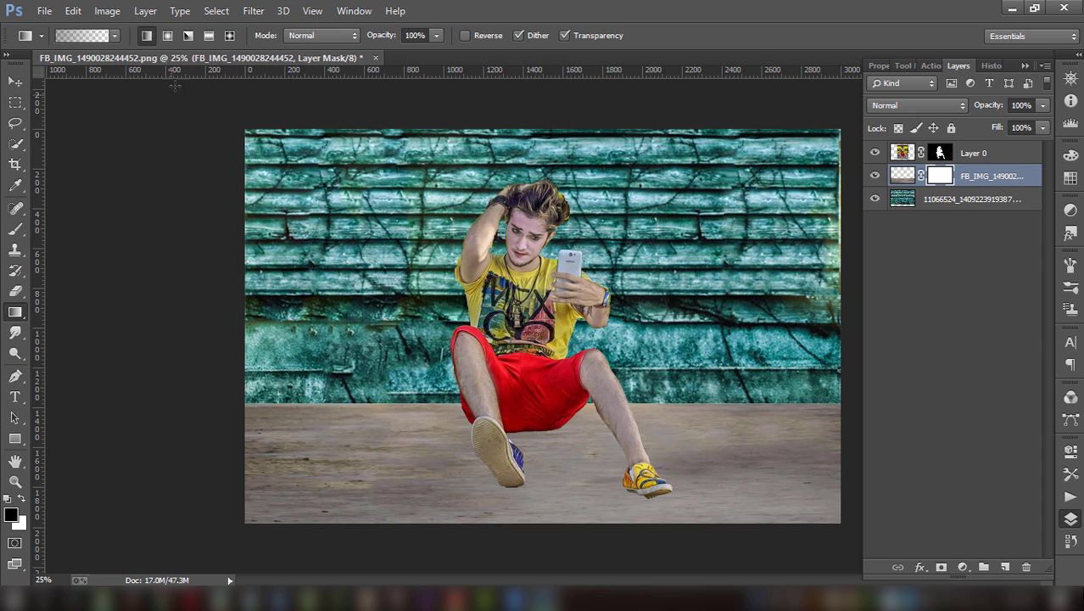
left_click(115, 37)
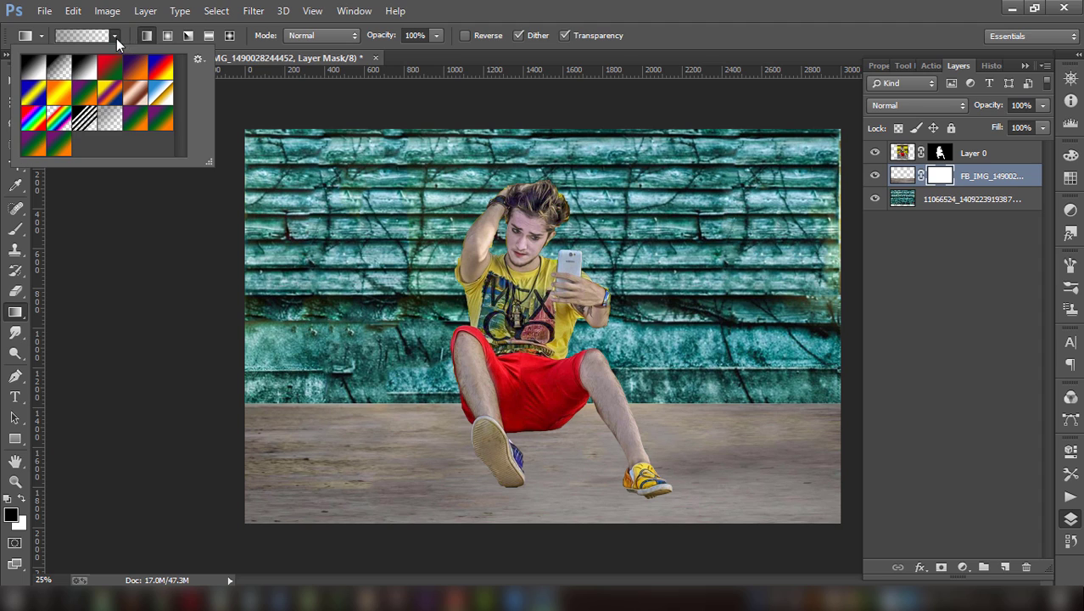
left_click(173, 35)
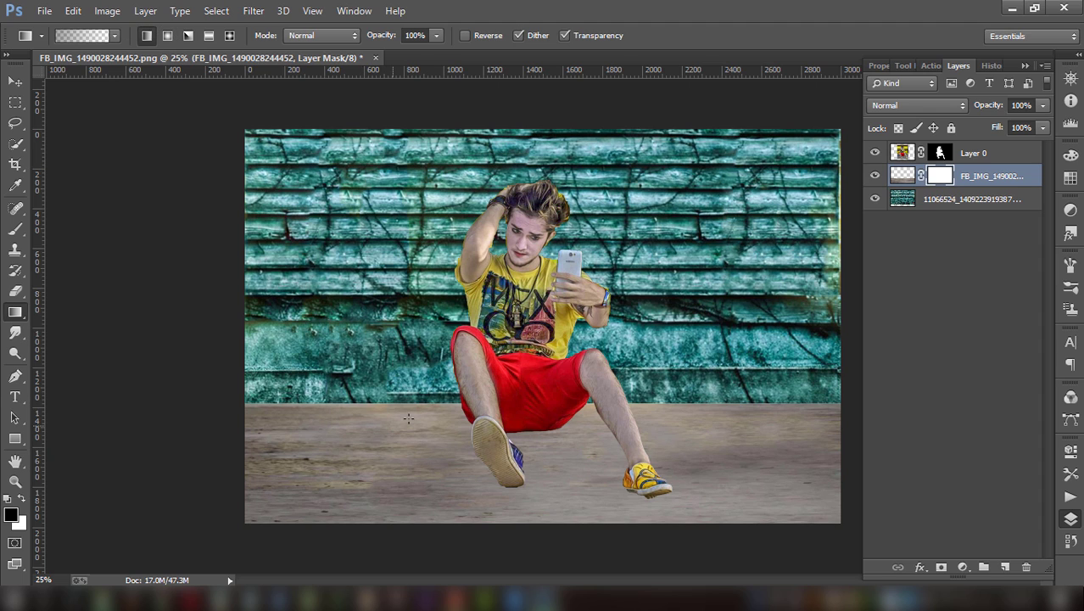
mouse_move(442, 409)
left_mouse_down()
mouse_move(392, 411)
mouse_move(399, 428)
left_mouse_up()
left_click_drag(556, 428, 556, 434)
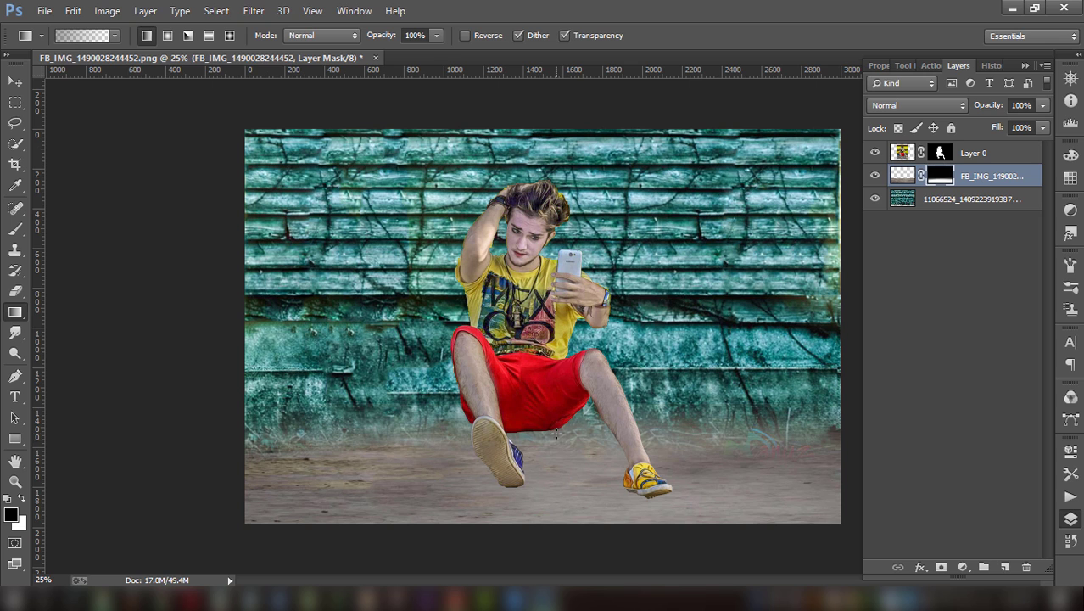
- Move the wall backdrop down and slightly right
left_click(15, 80)
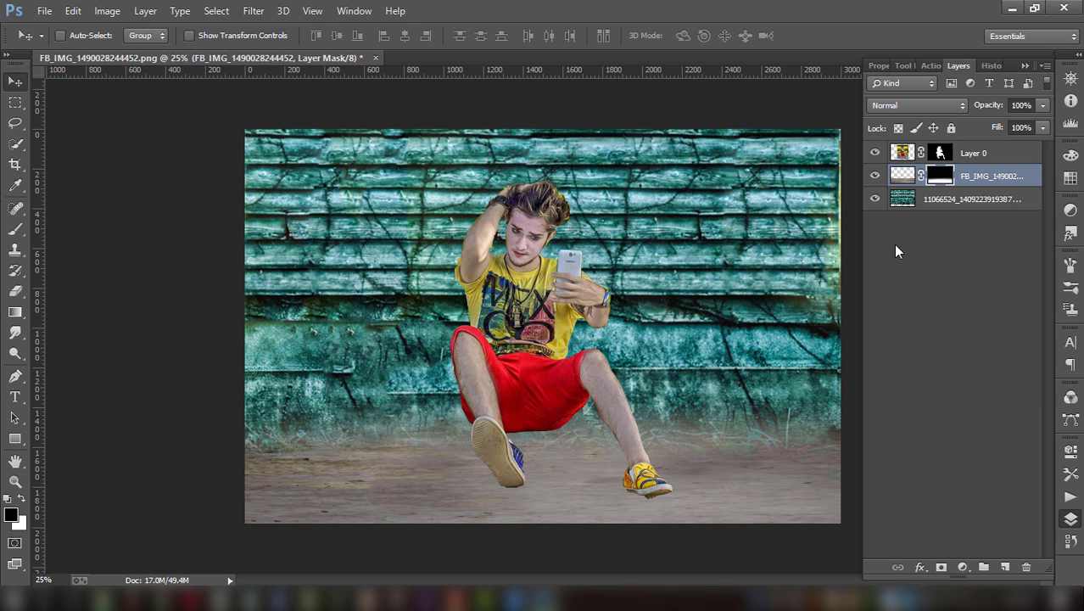
left_click(973, 200)
mouse_move(727, 293)
left_mouse_down()
mouse_move(741, 348)
mouse_move(732, 278)
left_mouse_up()
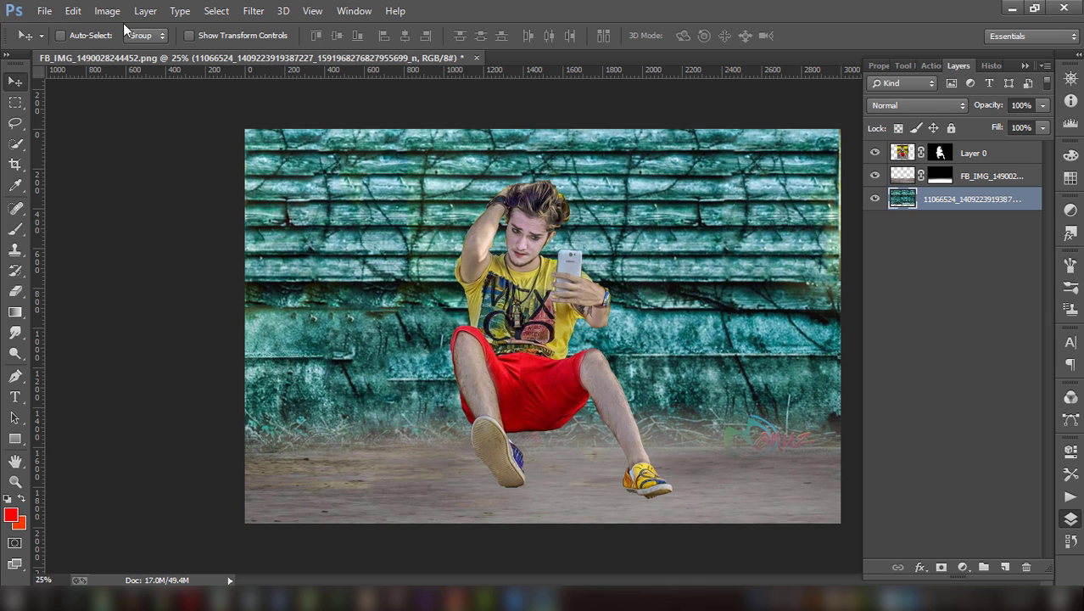
- Step backward three times to undo the recent edits
left_click(75, 11)
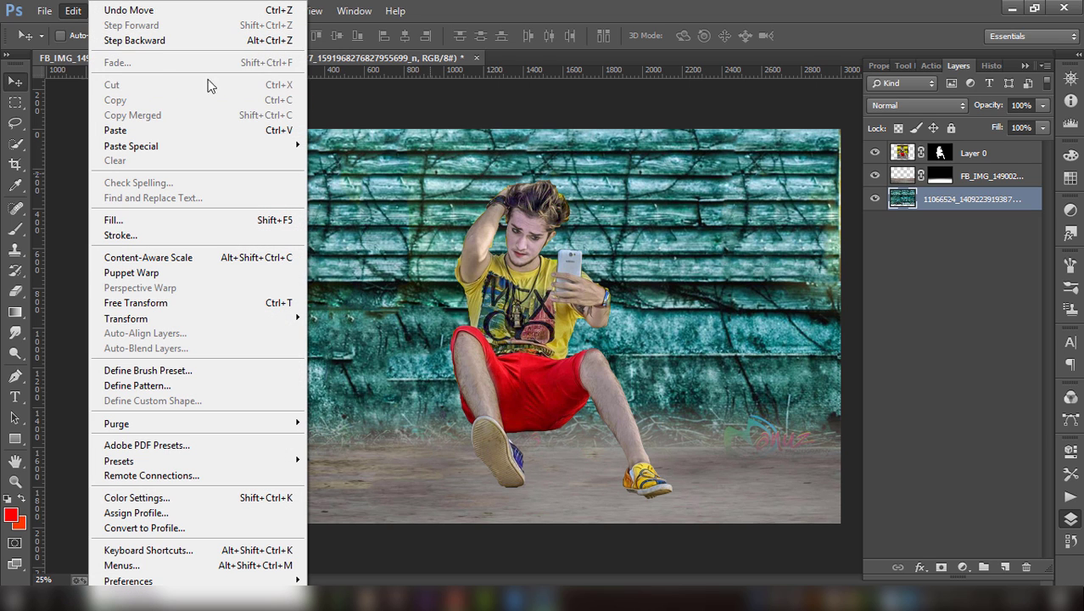
left_click(134, 40)
left_click(73, 11)
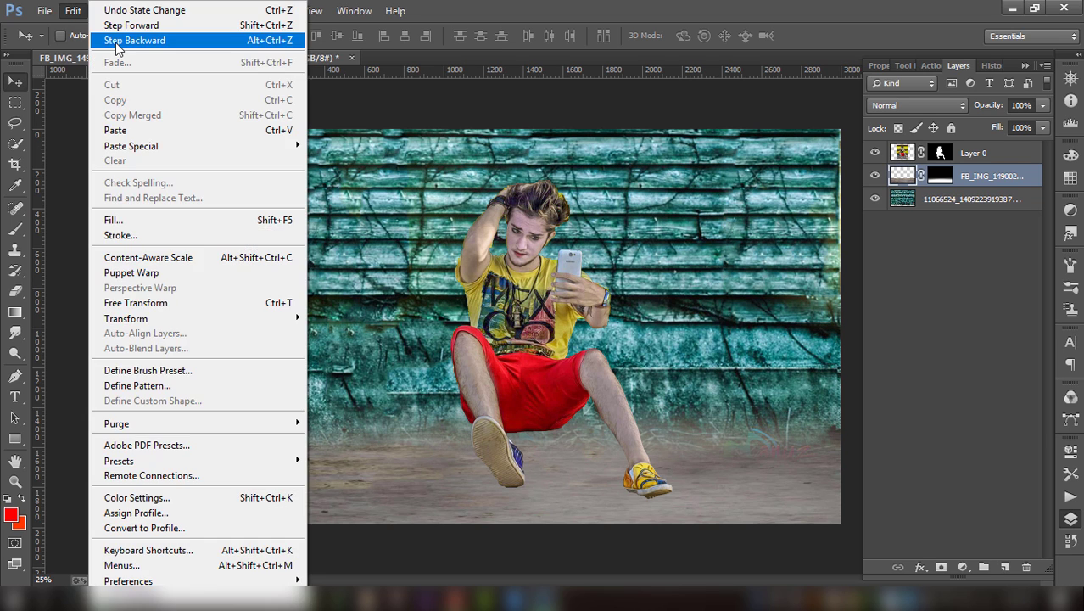
left_click(128, 39)
left_click(73, 11)
left_click(95, 39)
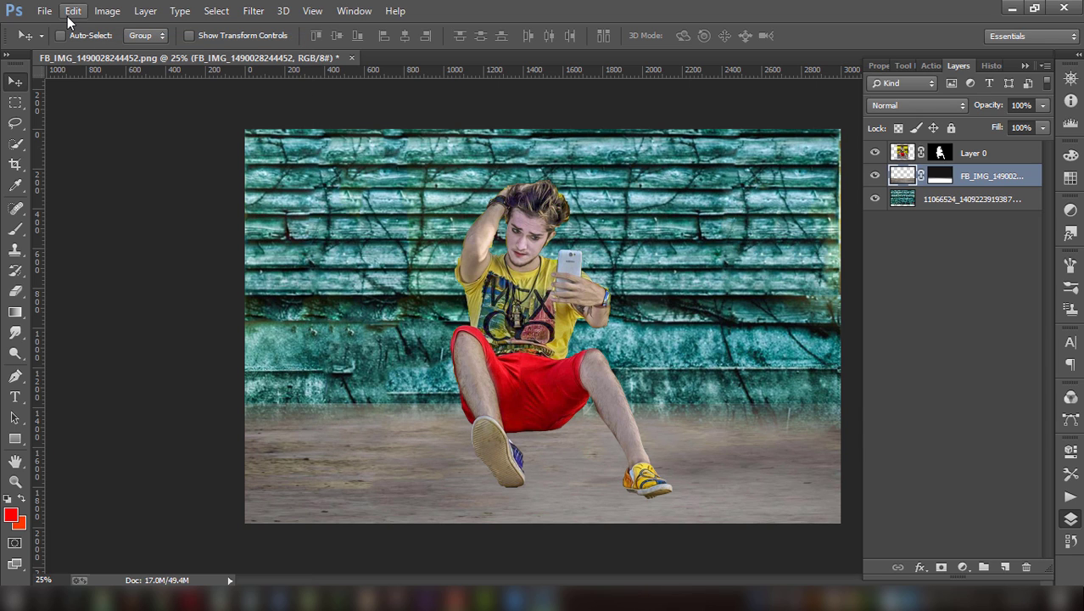
- Lower the teal wall about 108 px and resettle the man onto the floor
left_click(1007, 206)
mouse_move(718, 217)
left_mouse_down()
mouse_move(718, 240)
mouse_move(718, 226)
left_mouse_up()
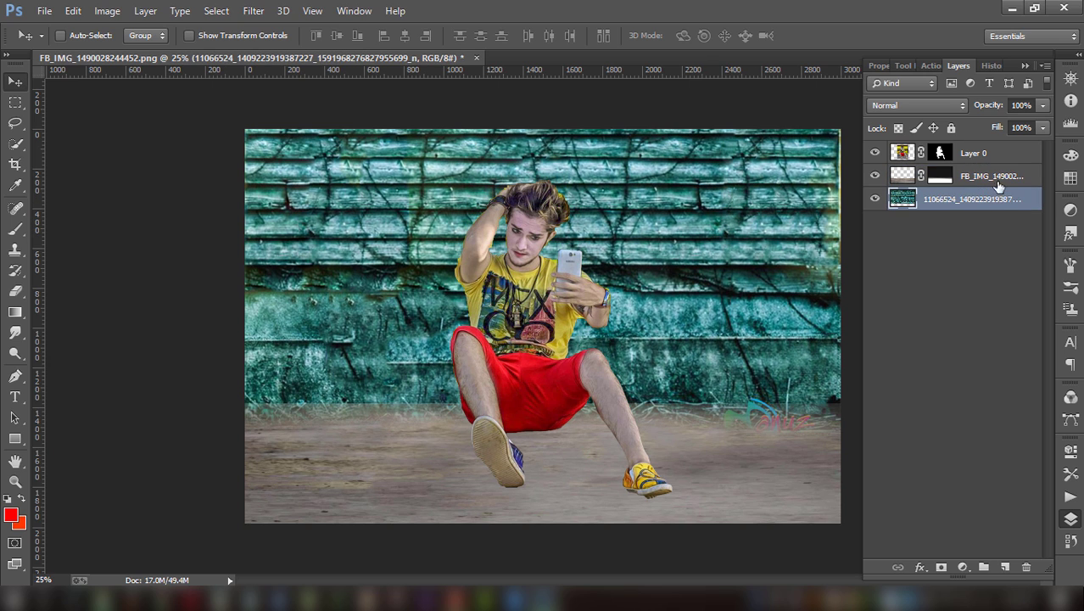
left_click(1003, 155)
left_click_drag(534, 357, 535, 376)
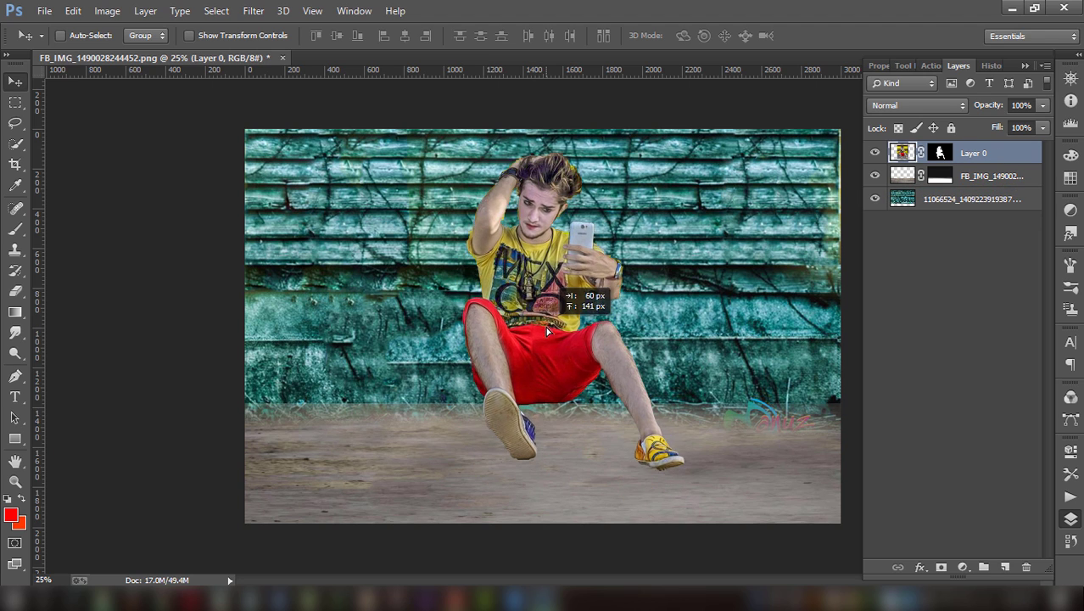
left_click_drag(535, 375, 537, 363)
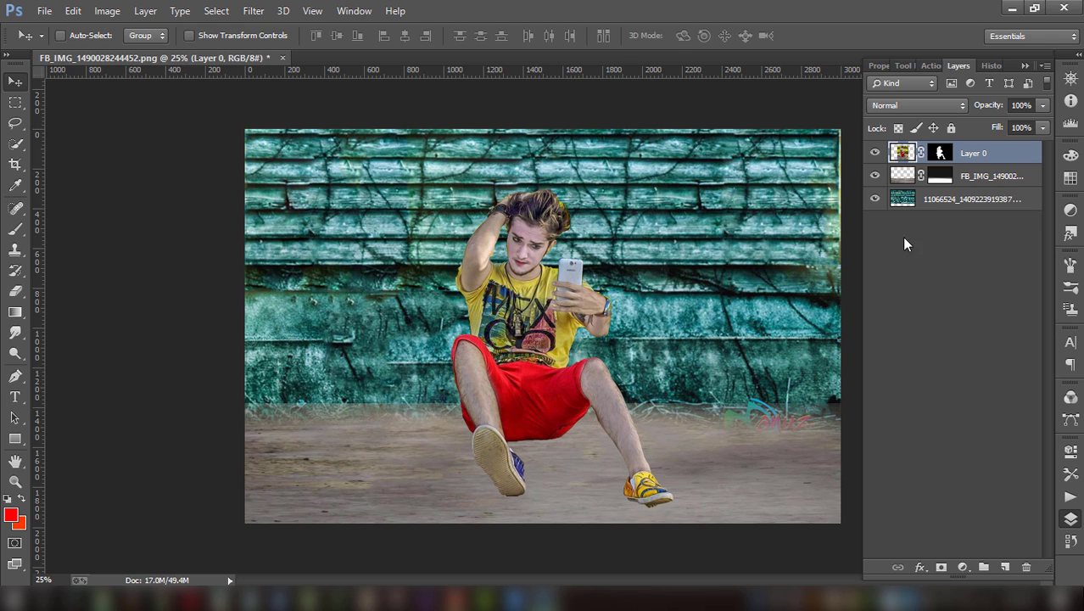
- Select the FB_IMG layer mask, try a 250 px eraser, then undo its stroke
left_click(939, 175)
key("d")
left_click(14, 291)
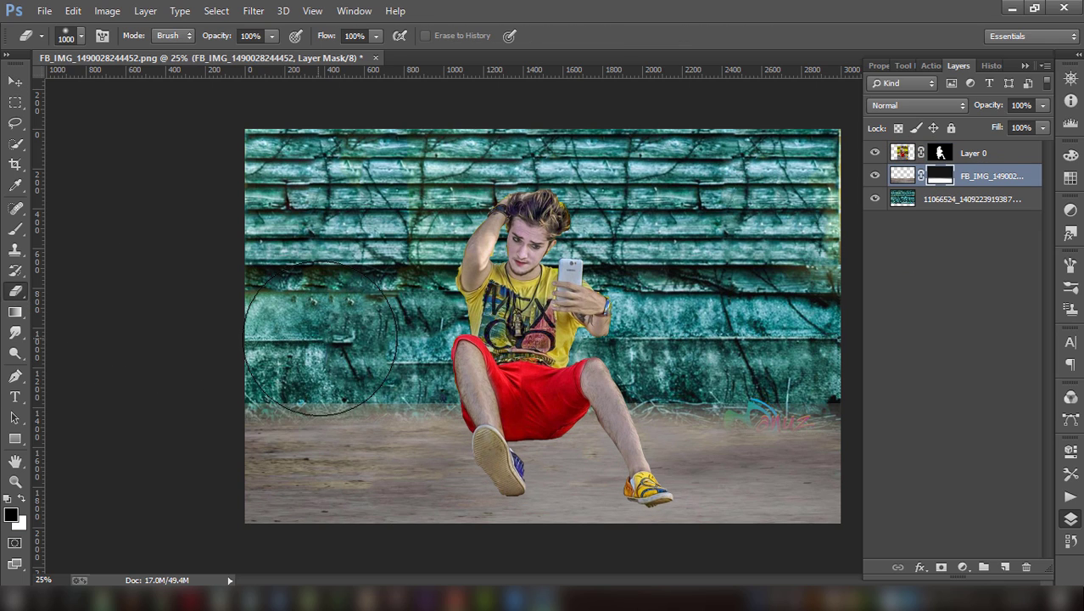
key("bracketleft")
key("bracketleft")
key("bracketleft")
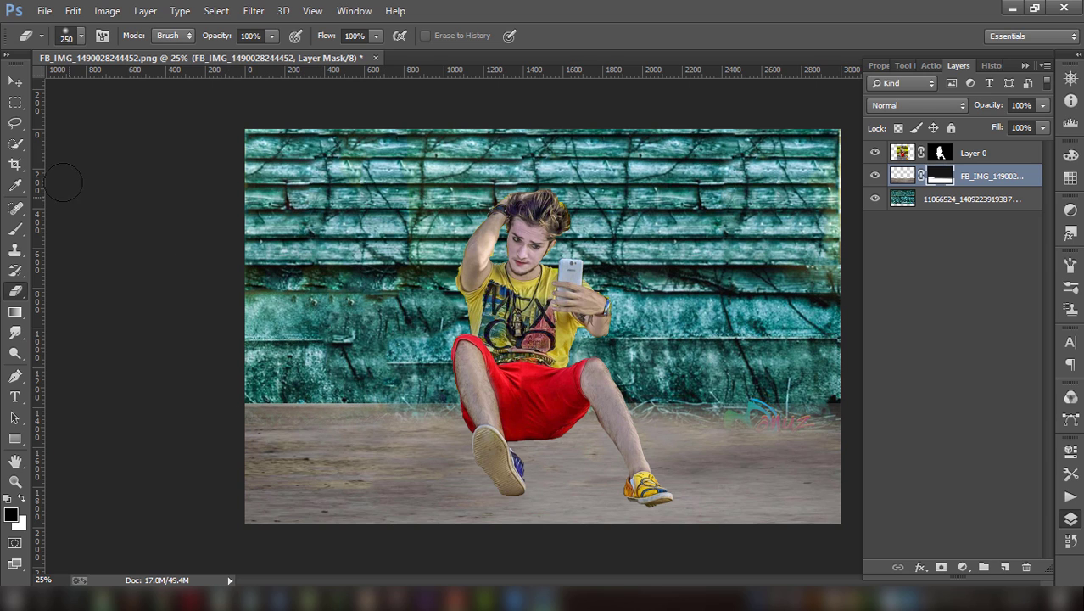
left_click(73, 10)
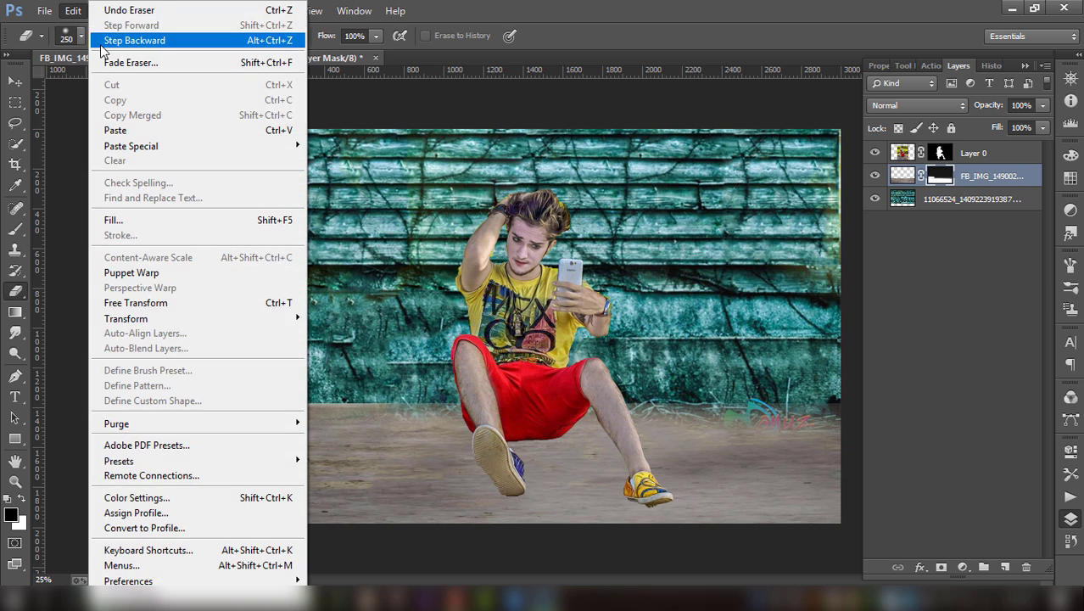
left_click(145, 41)
- Paint black on the FB_IMG mask along the wall's bottom to reveal grass and dark wall
key("b")
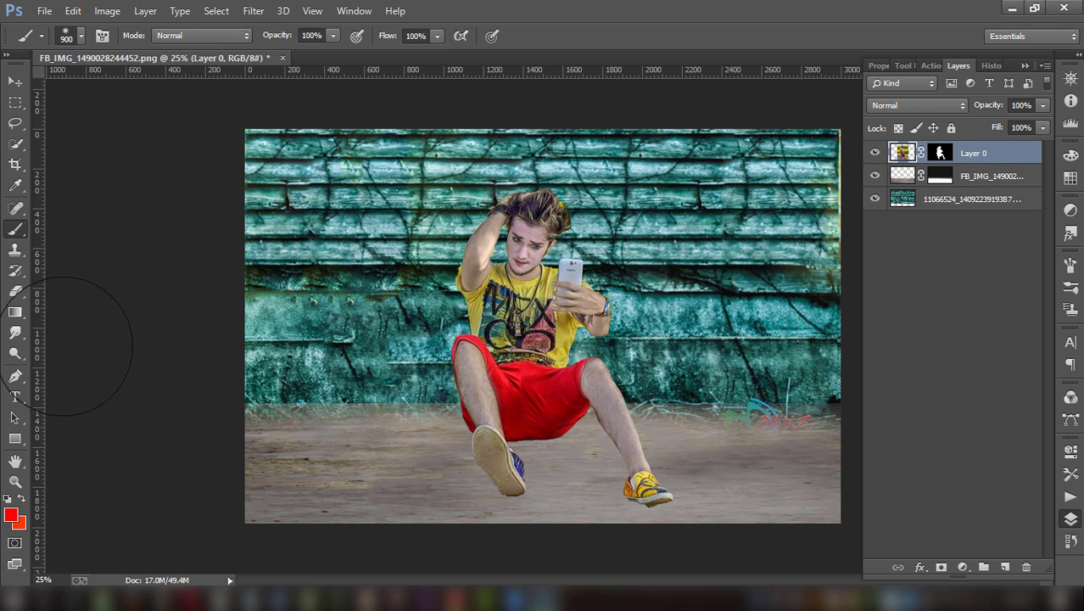
left_click(11, 514)
left_click_drag(634, 264, 624, 327)
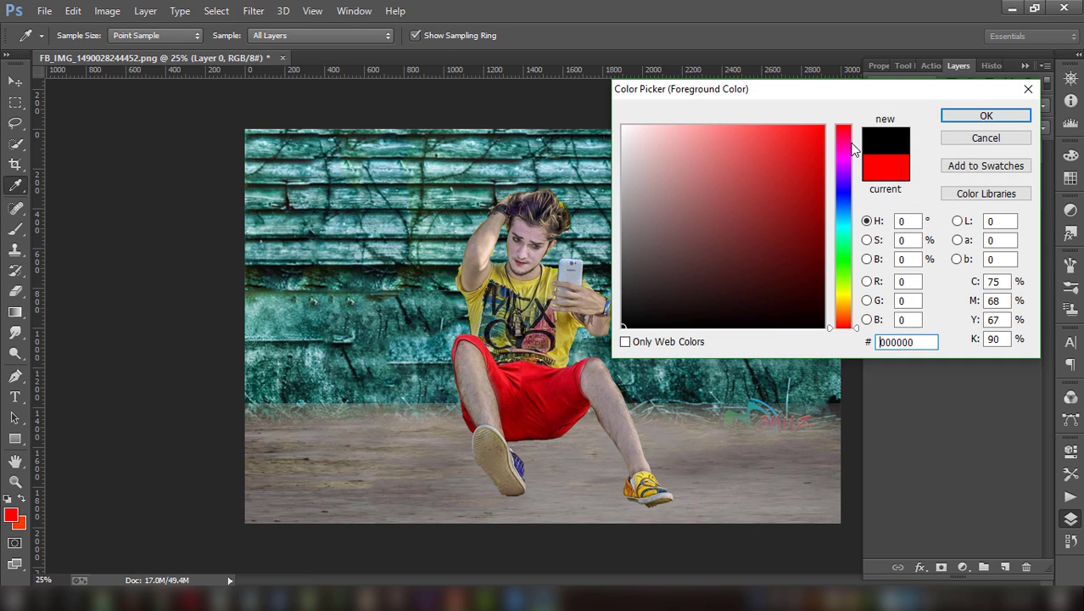
left_click(949, 119)
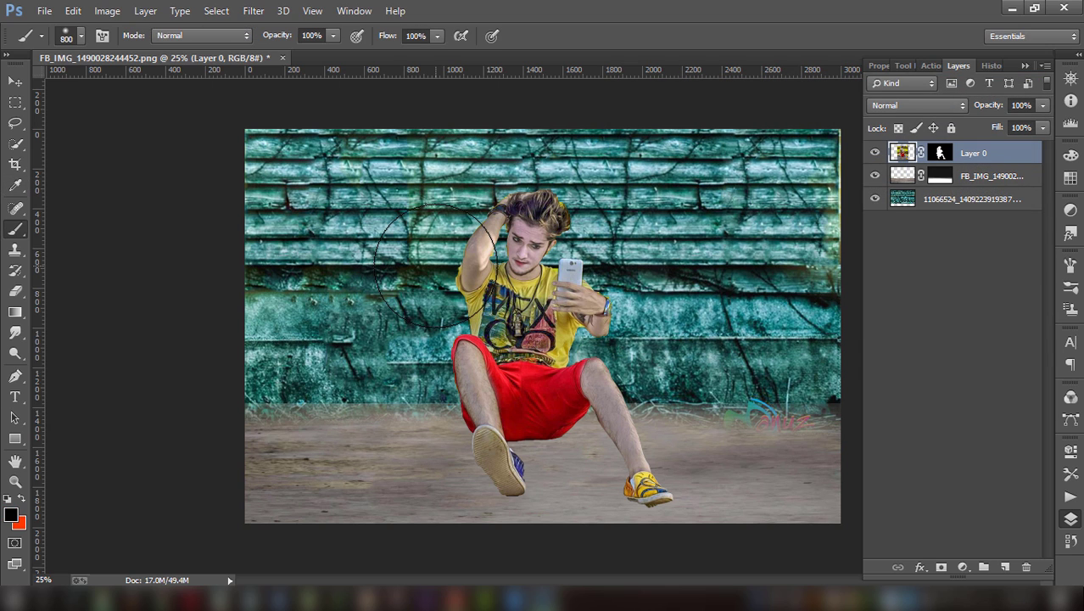
left_click_drag(357, 382, 346, 366)
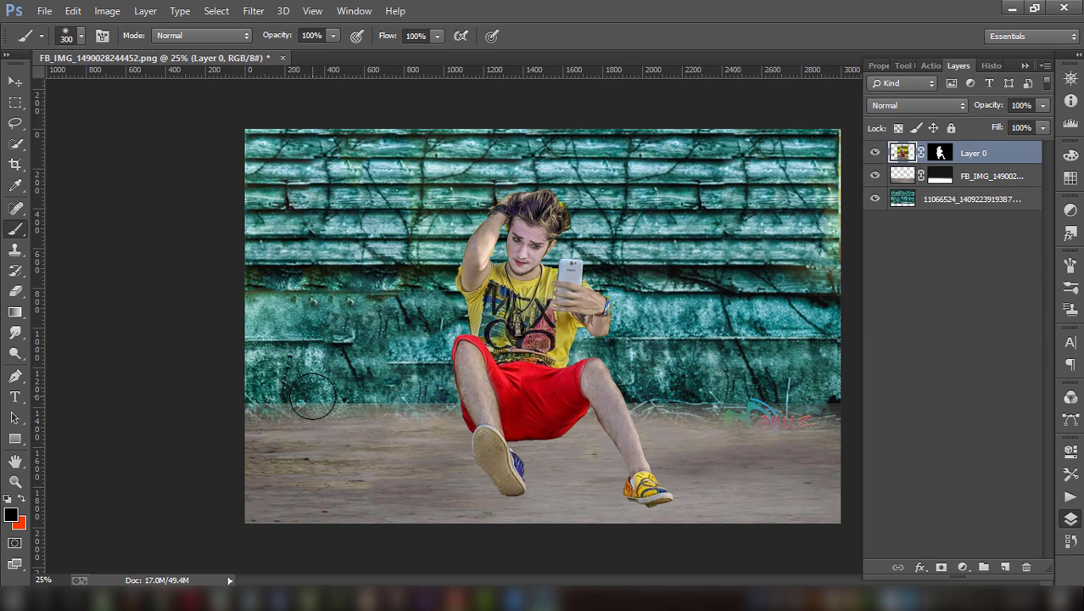
left_click(939, 176)
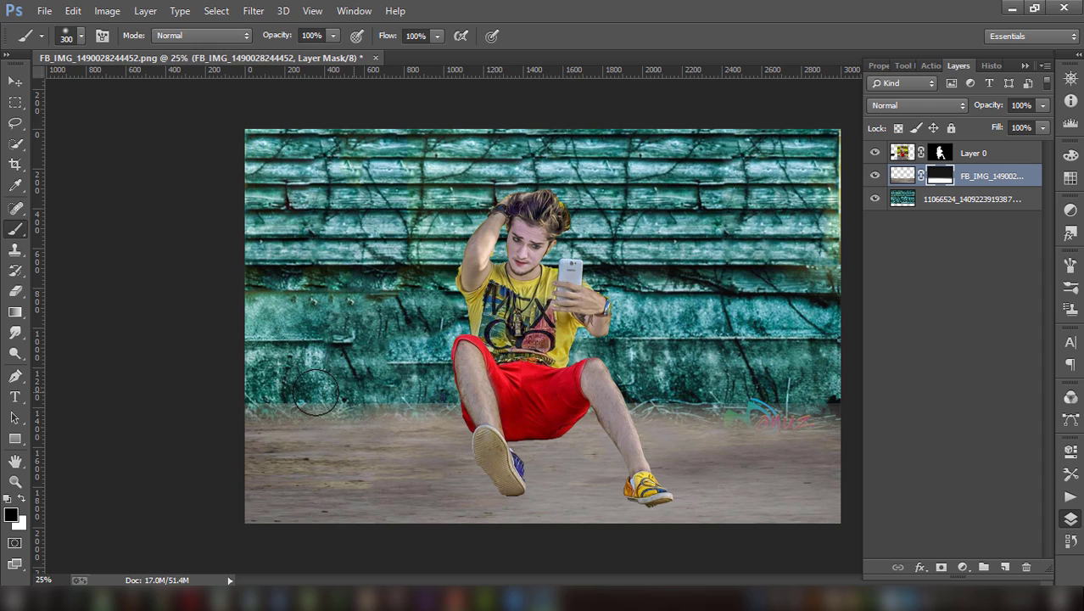
left_click_drag(389, 379, 840, 390)
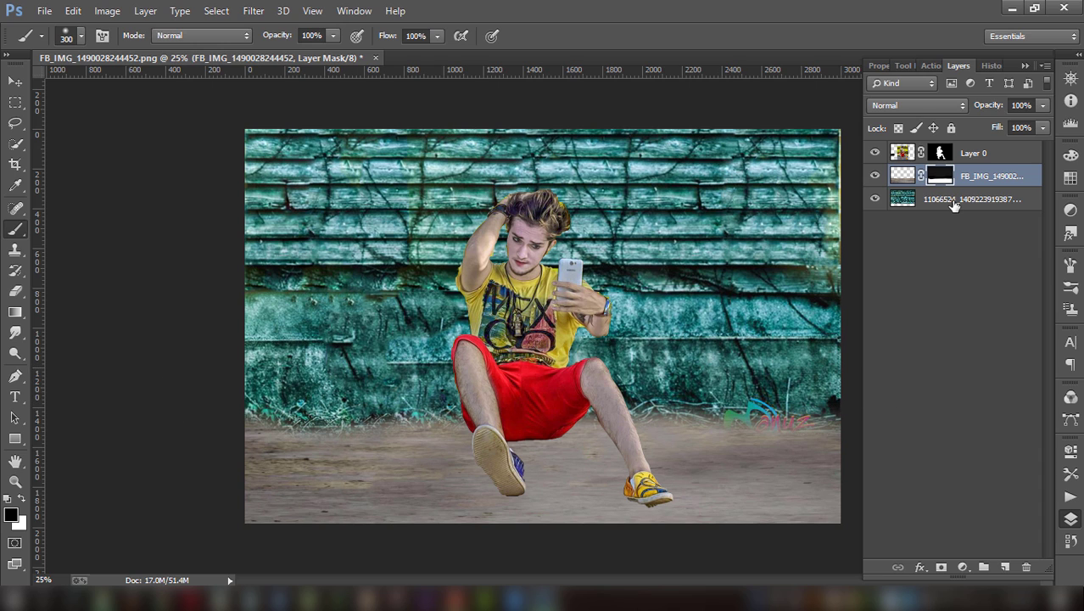
- Move the teal wall background layer about 300 px lower
left_click(951, 200)
left_click(15, 80)
left_click_drag(323, 142, 322, 227)
mouse_move(330, 163)
left_mouse_down()
mouse_move(321, 293)
mouse_move(320, 257)
left_mouse_up()
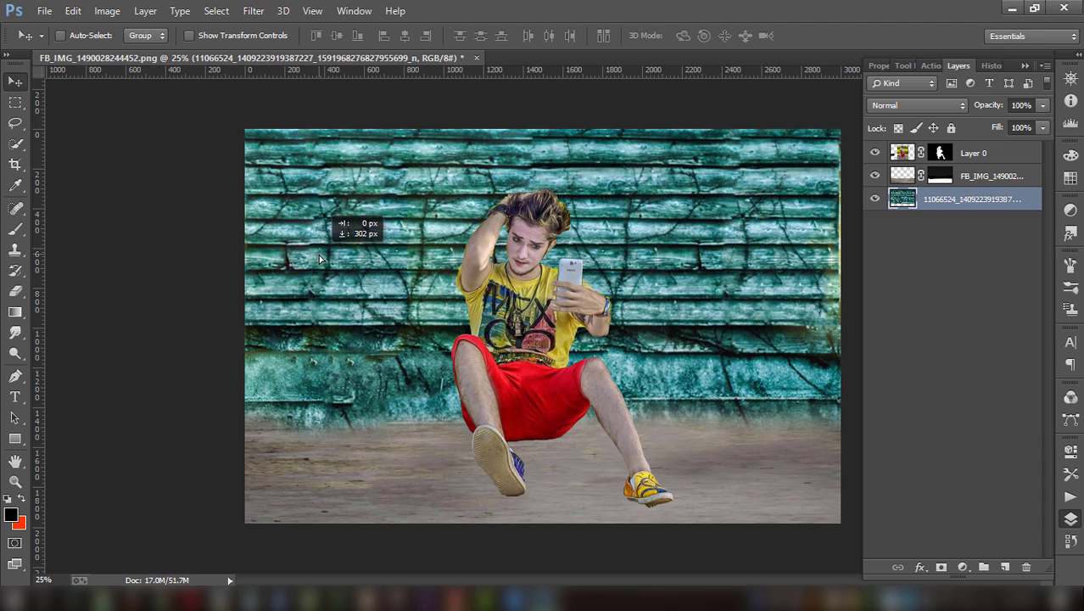
- Paint black on the FB_IMG mask along the wall's base to hide the blurry strip
left_click(938, 176)
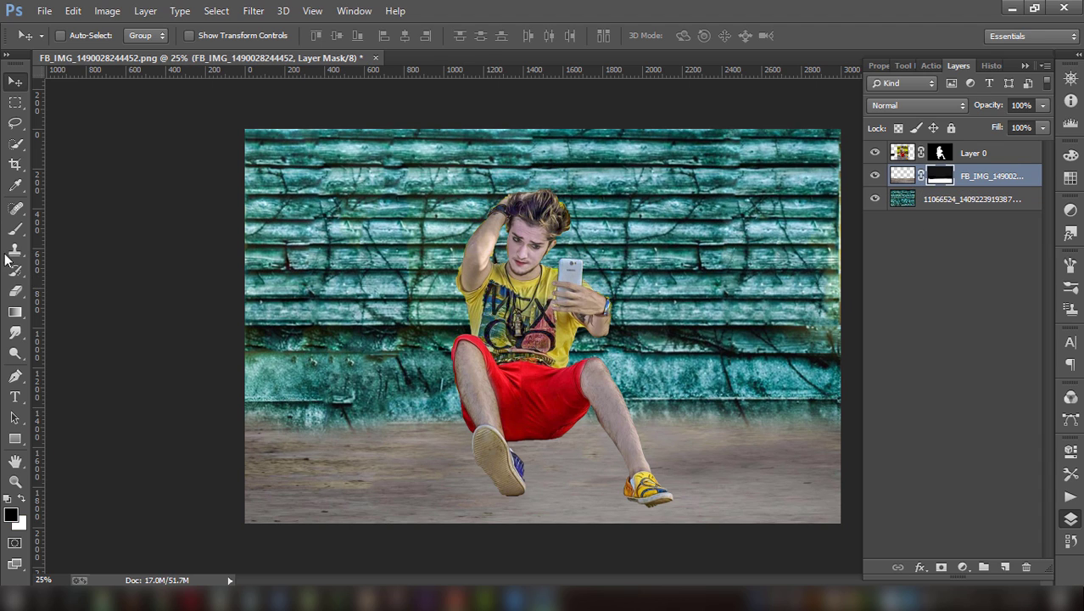
key("e")
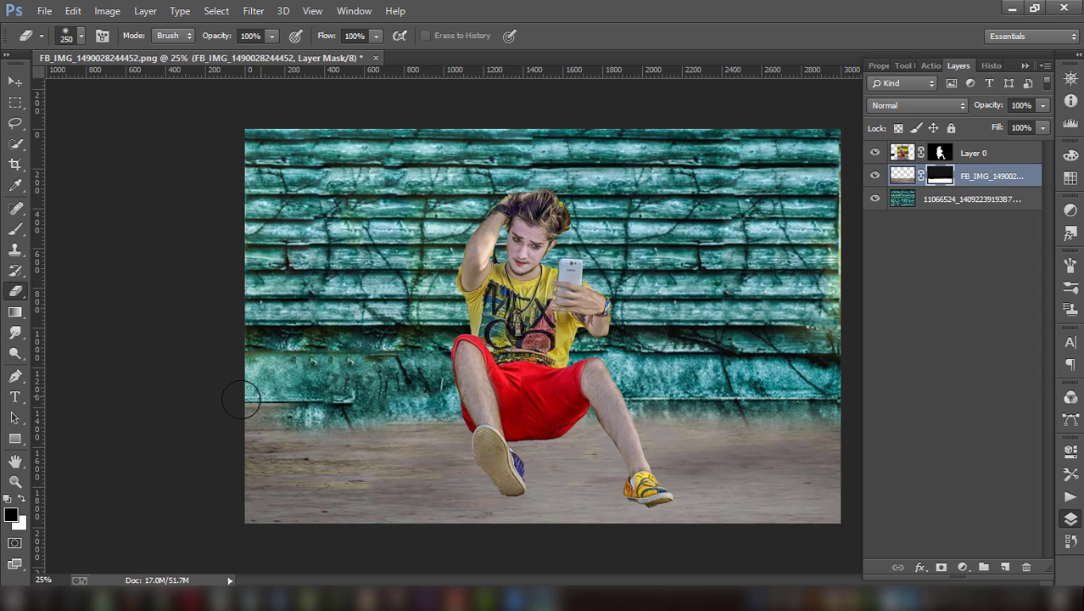
left_click(15, 229)
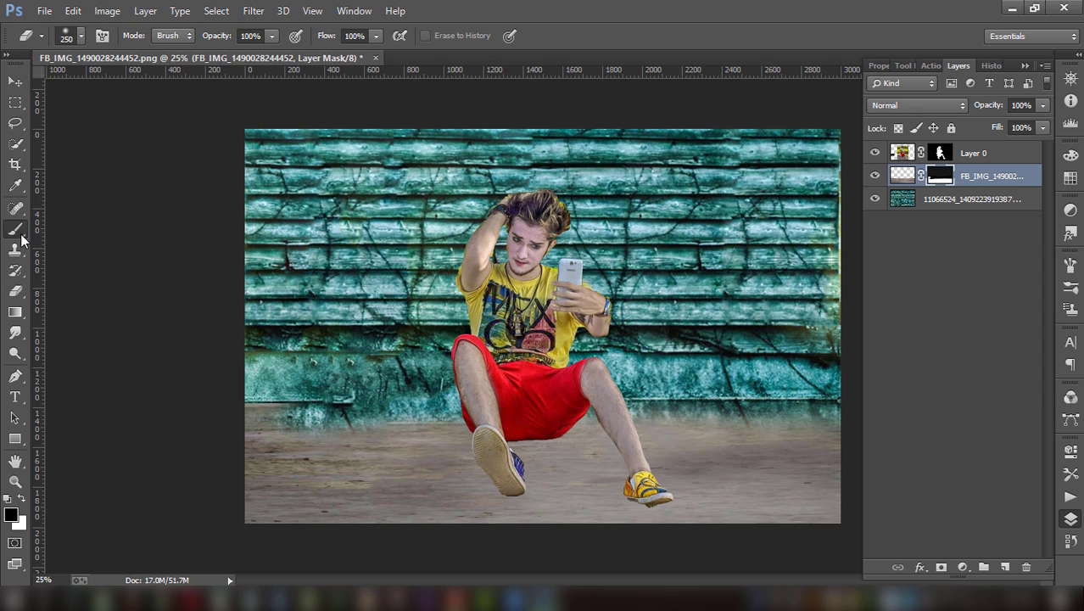
left_click_drag(254, 394, 822, 386)
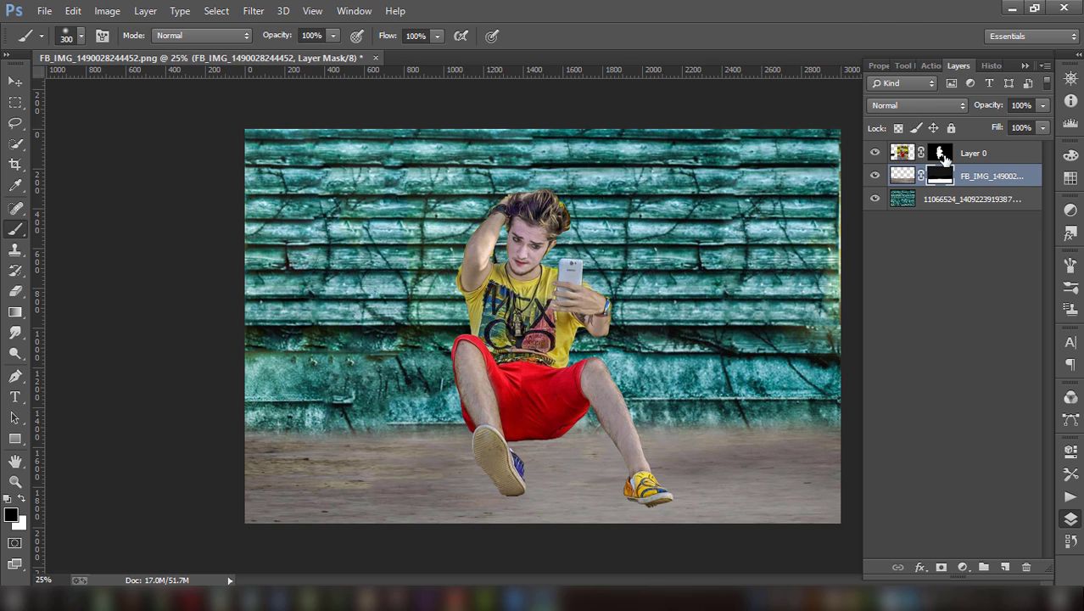
left_click(942, 155)
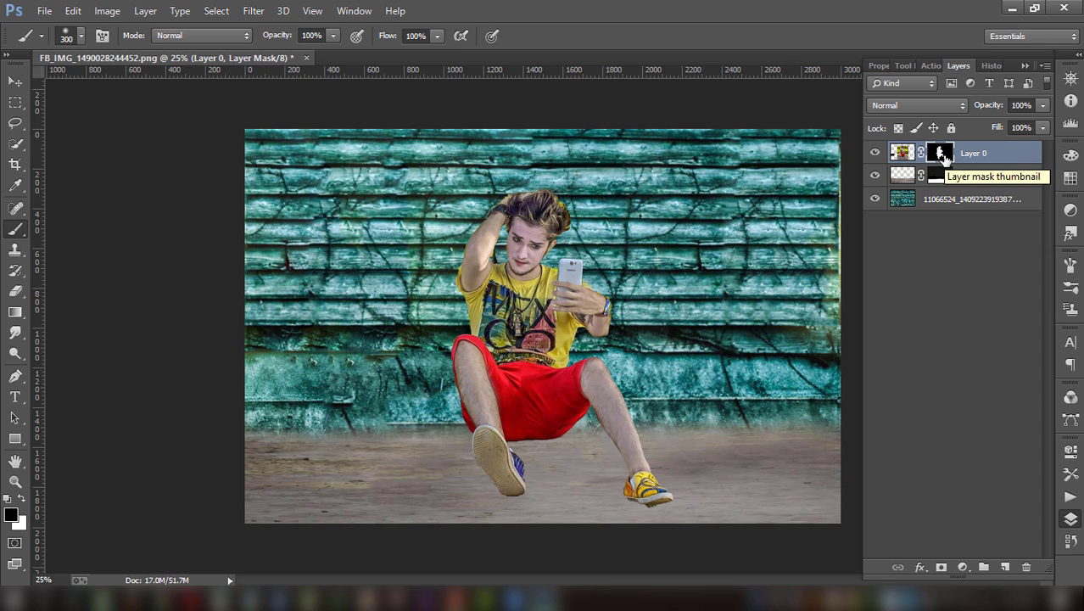
- On a new layer below the man, paint a soft black shadow stretched flat under his shorts
left_click(1004, 566)
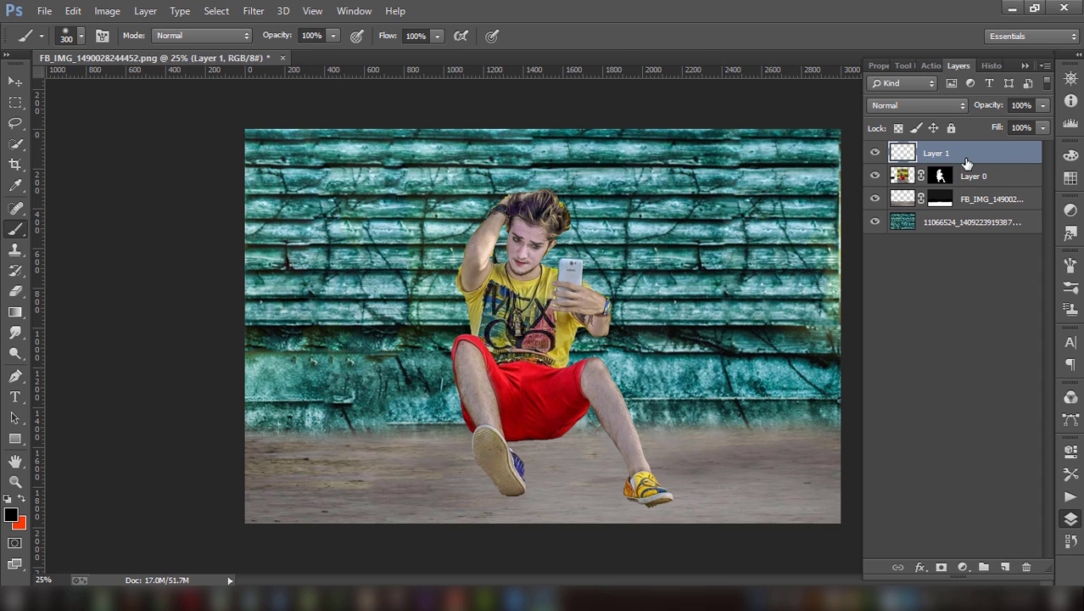
left_click_drag(968, 161, 968, 178)
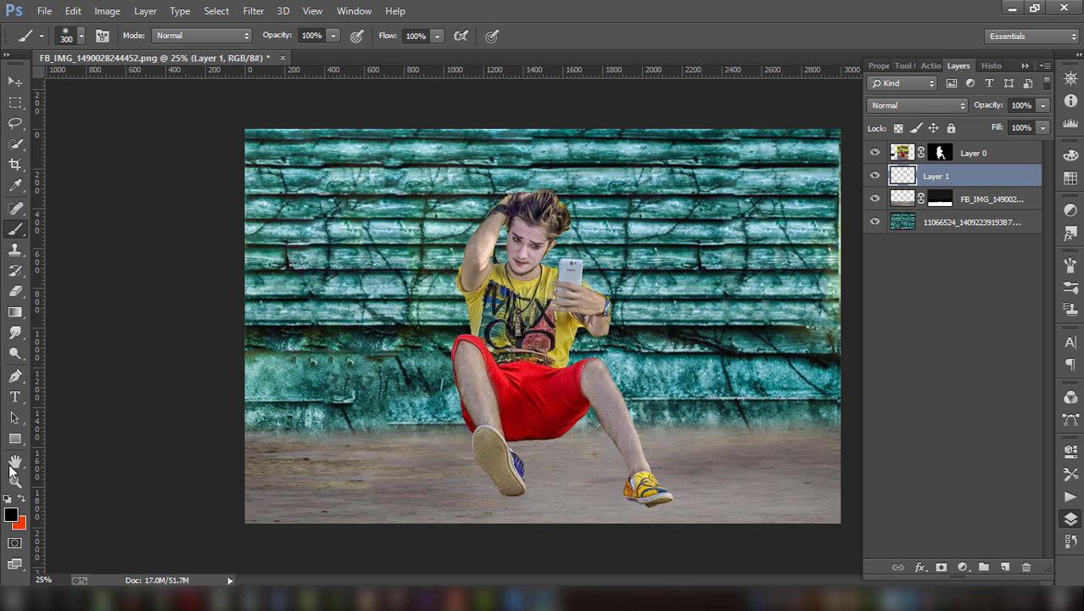
left_click(385, 469)
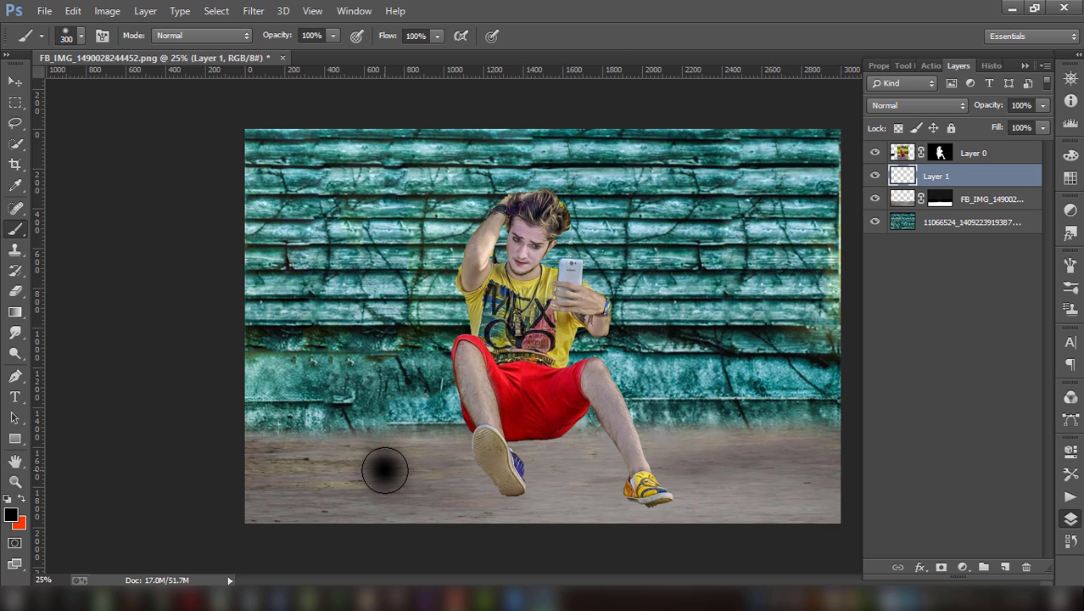
left_click(15, 81)
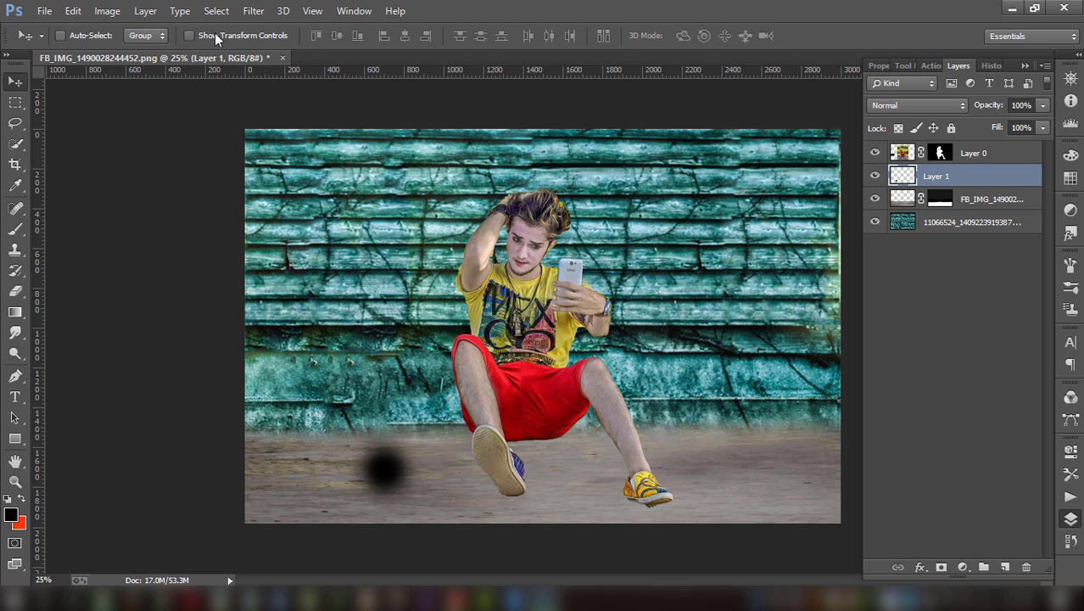
left_click_drag(436, 473, 543, 472)
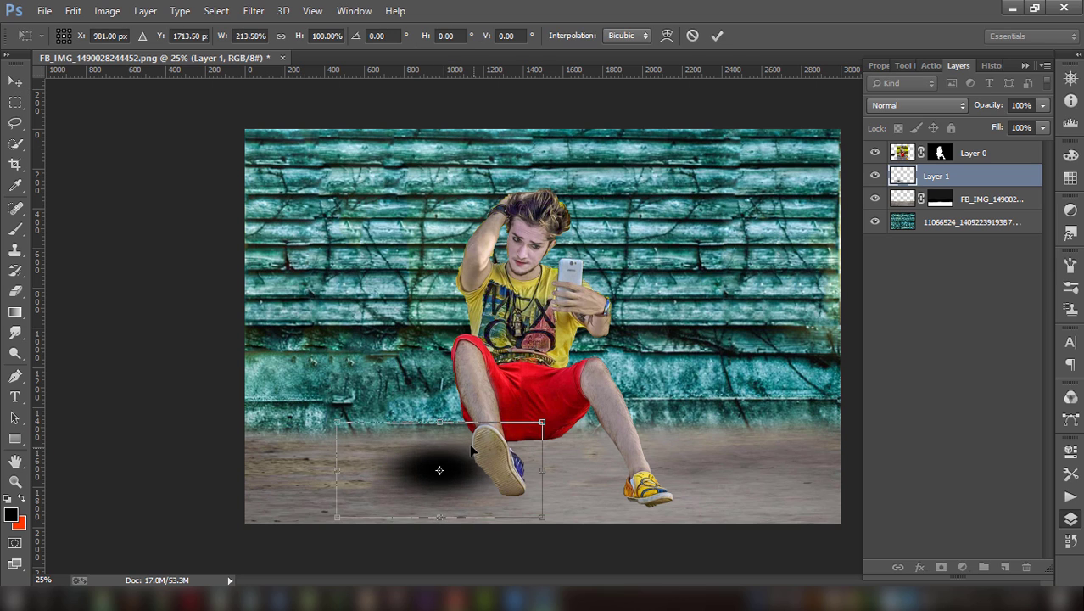
mouse_move(440, 430)
left_mouse_down()
mouse_move(440, 478)
mouse_move(553, 435)
mouse_move(530, 423)
left_mouse_up()
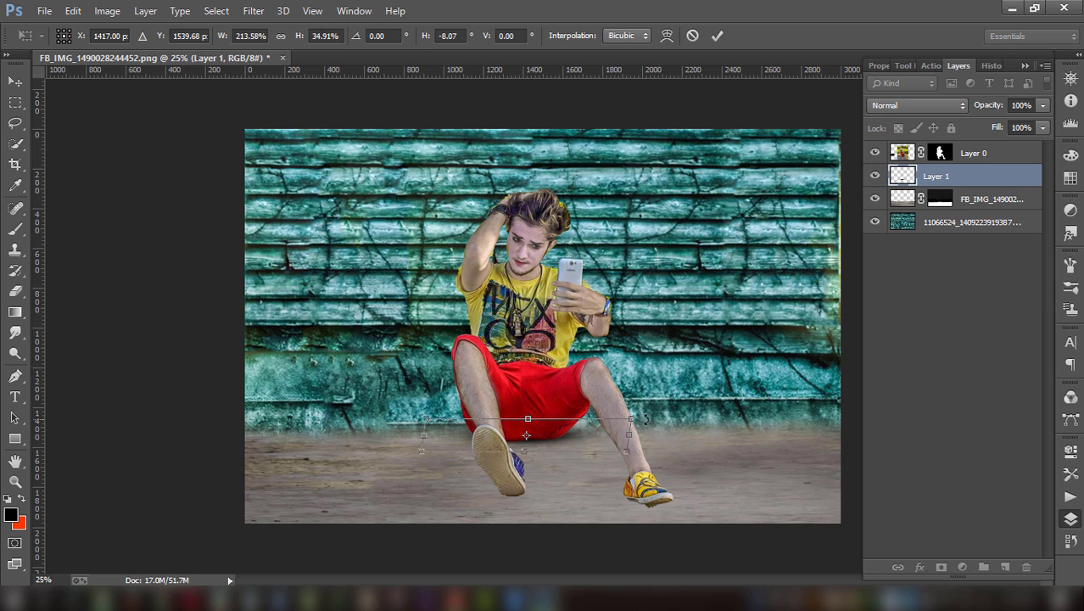
left_click_drag(632, 419, 654, 429)
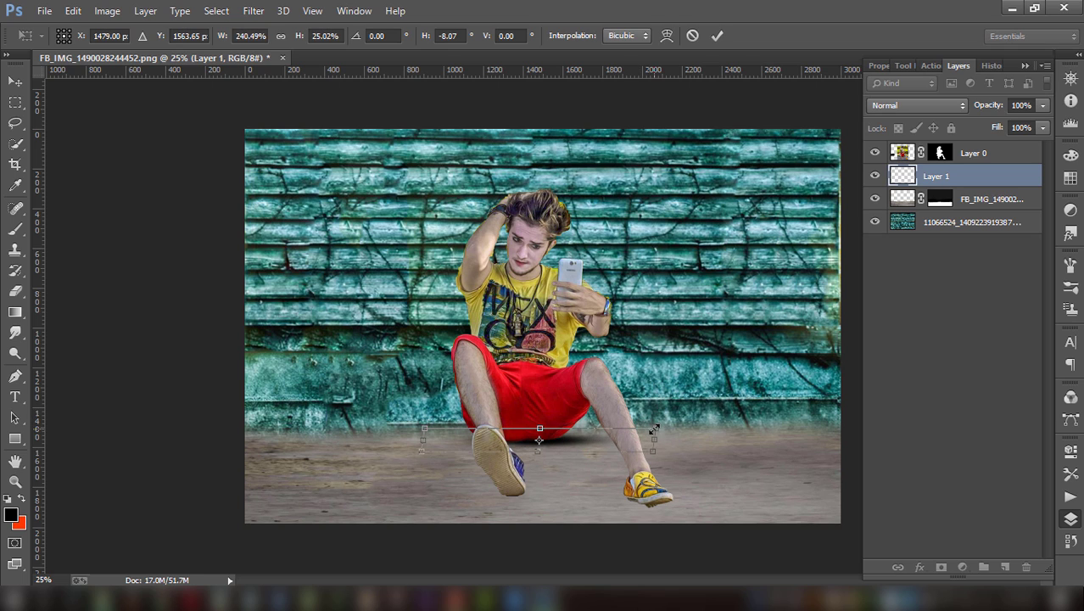
left_click(716, 35)
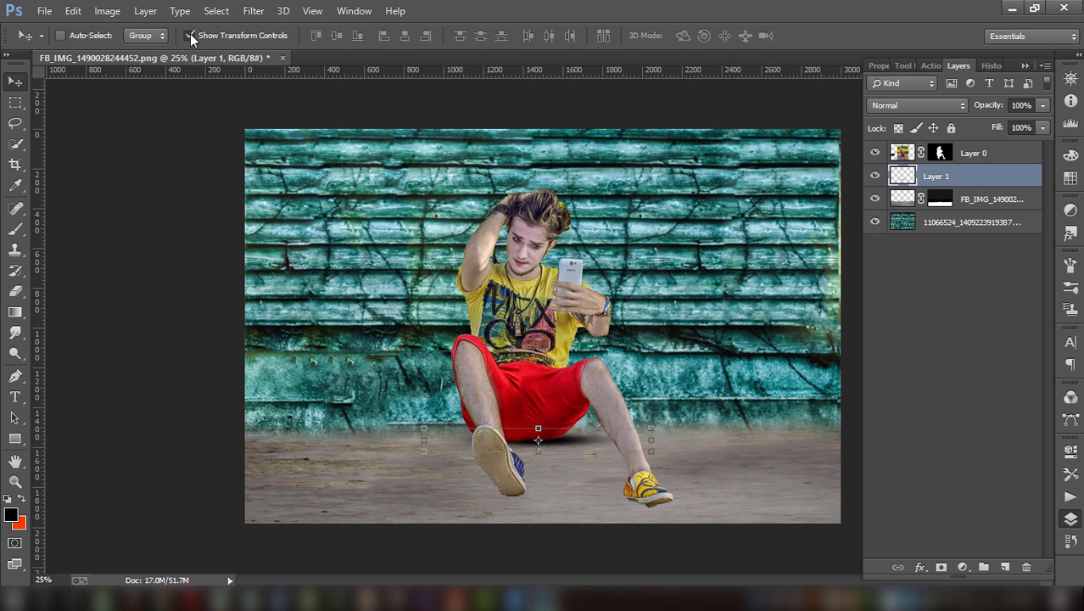
mouse_move(515, 400)
left_mouse_down()
mouse_move(500, 406)
mouse_move(498, 395)
left_mouse_up()
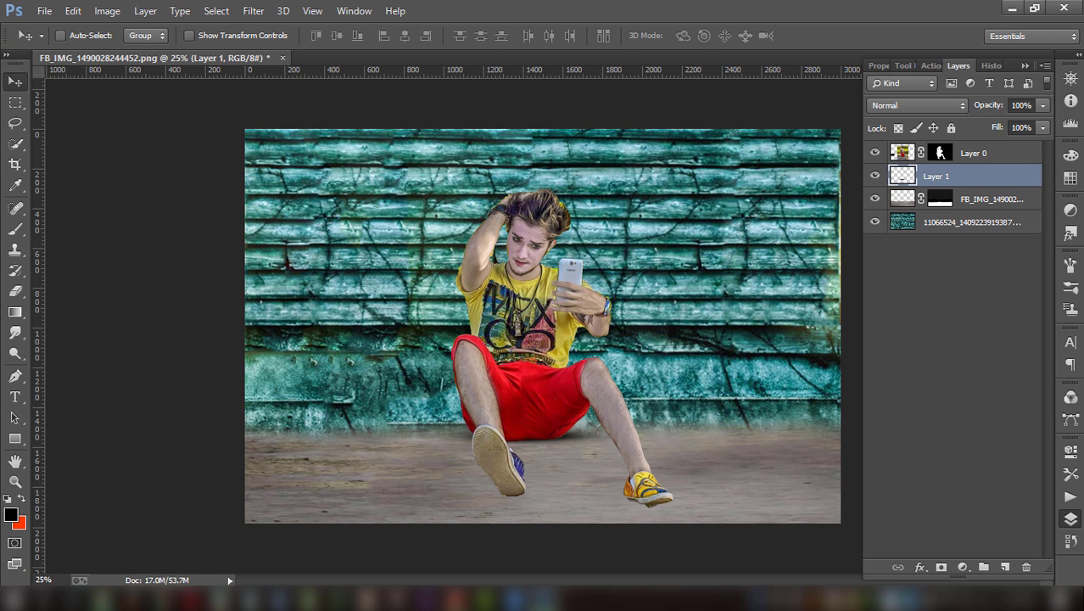
- On another new layer, paint a soft black spot flattened into a shadow under the left shoe
left_click(15, 229)
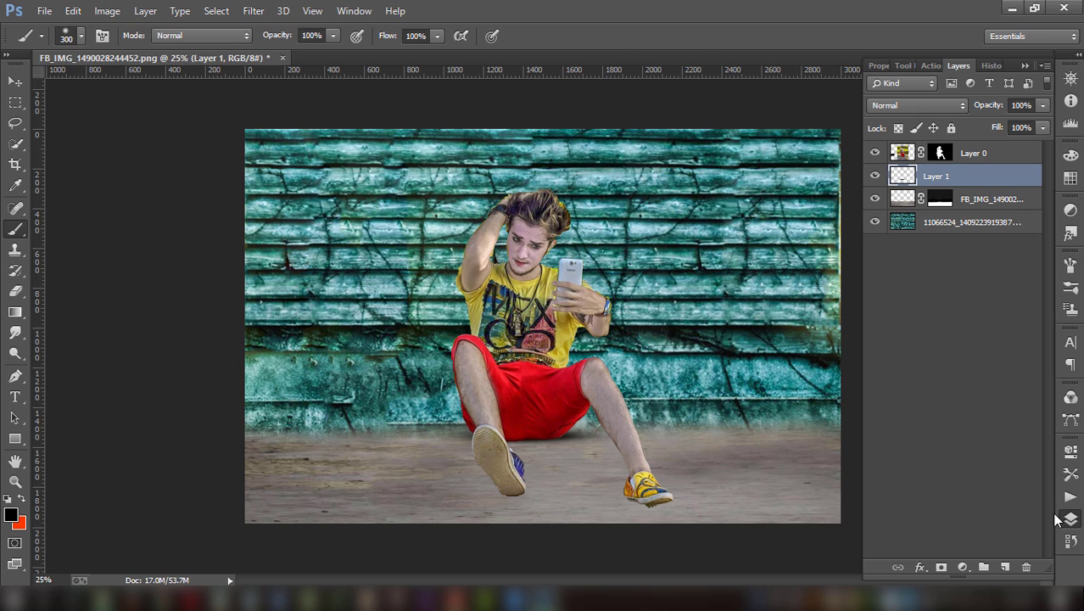
left_click(1004, 567)
left_click(452, 492)
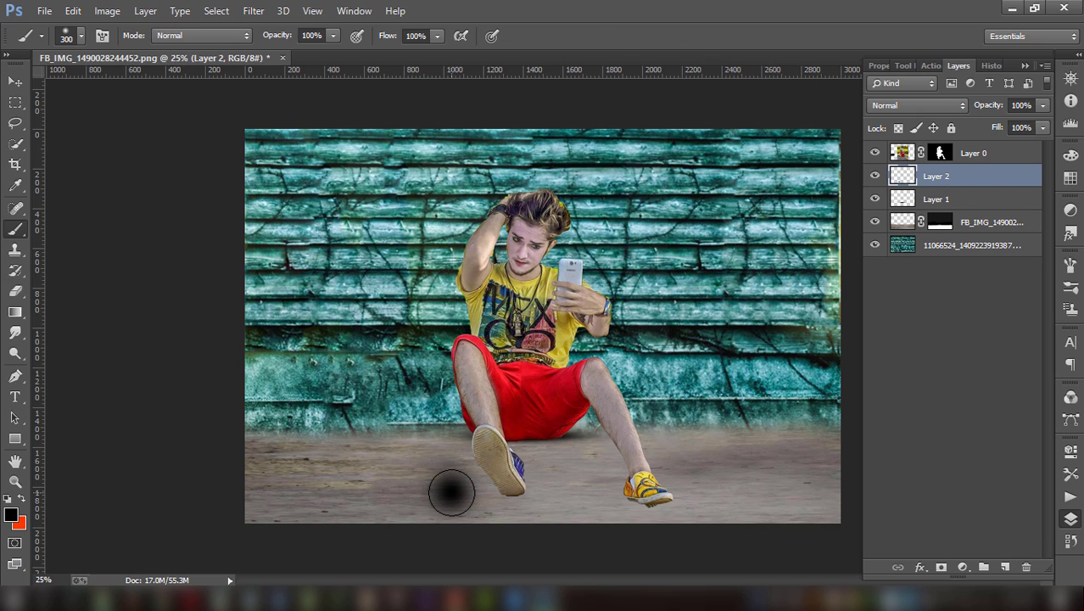
left_click(15, 80)
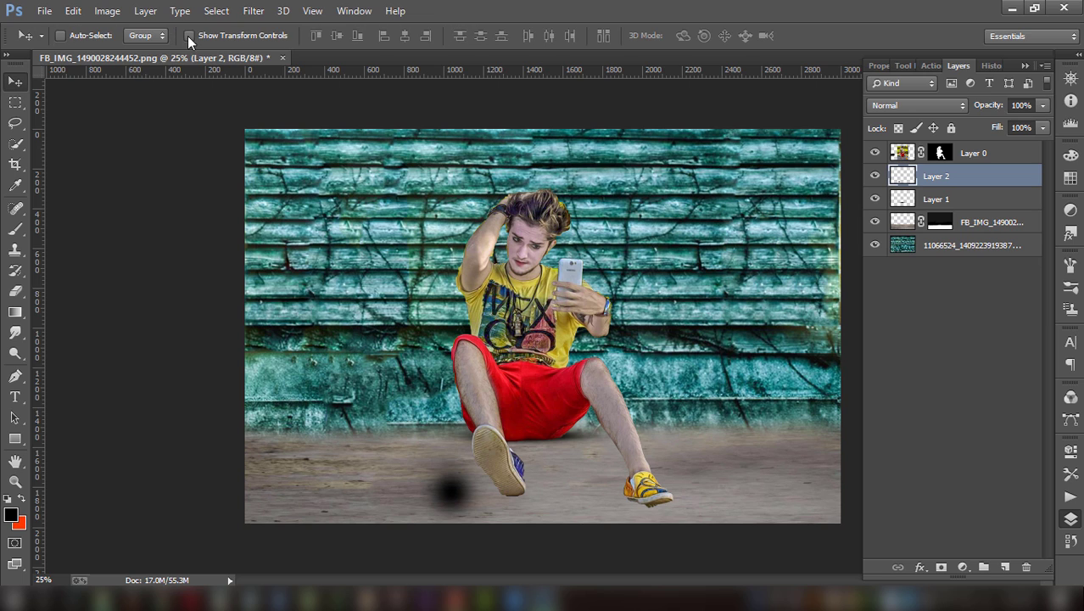
left_click(189, 36)
mouse_move(456, 443)
left_mouse_down()
mouse_move(455, 501)
mouse_move(528, 495)
left_mouse_up()
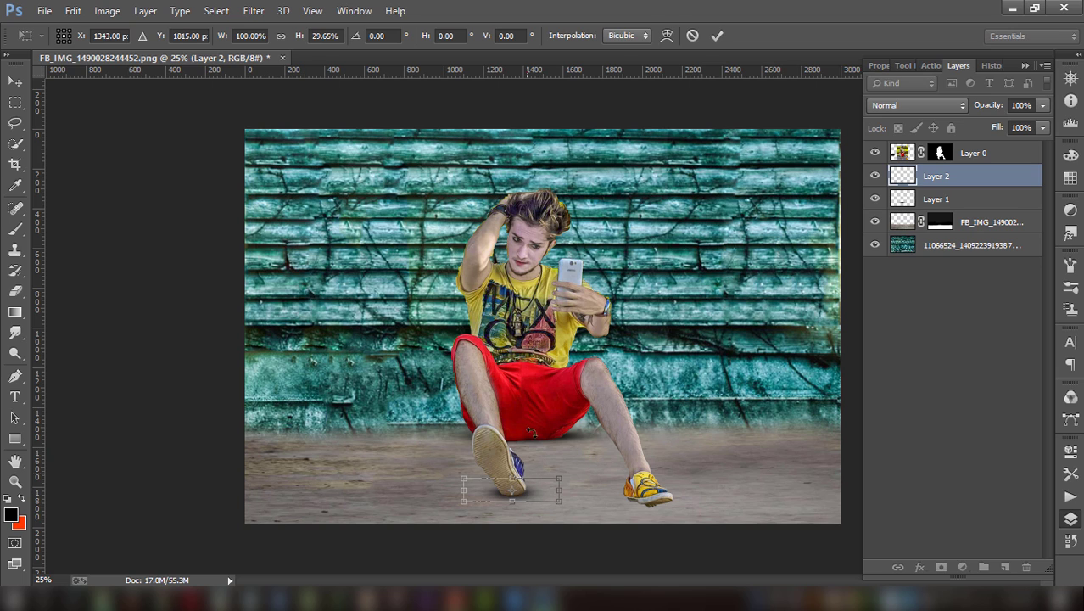
left_click(717, 38)
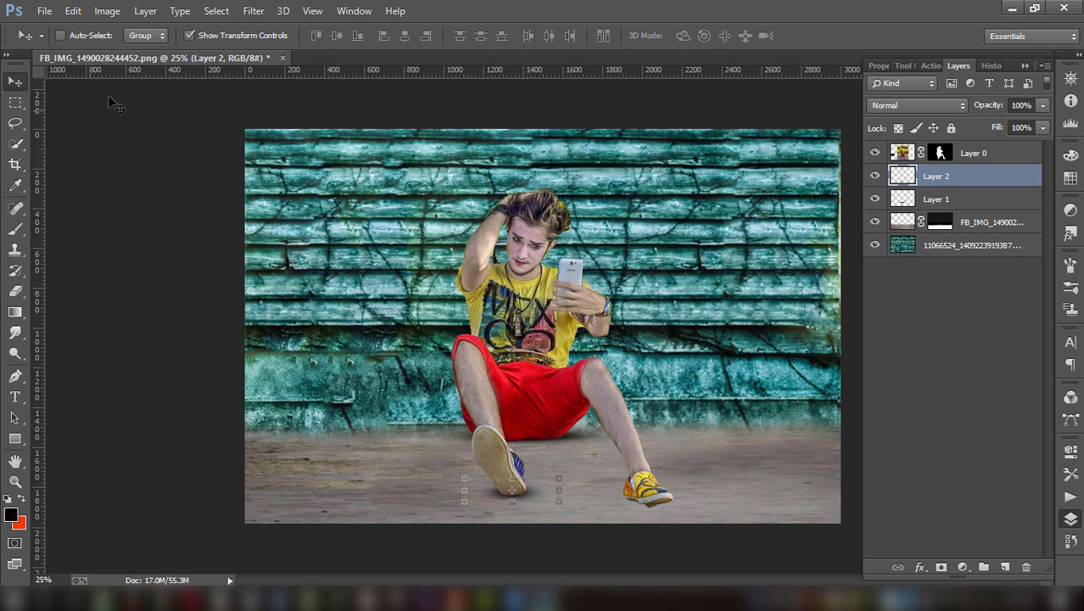
left_click(188, 36)
- Duplicate the shoe shadow under the right shoe, lower its opacity and squash it flatter
key("ctrl+j")
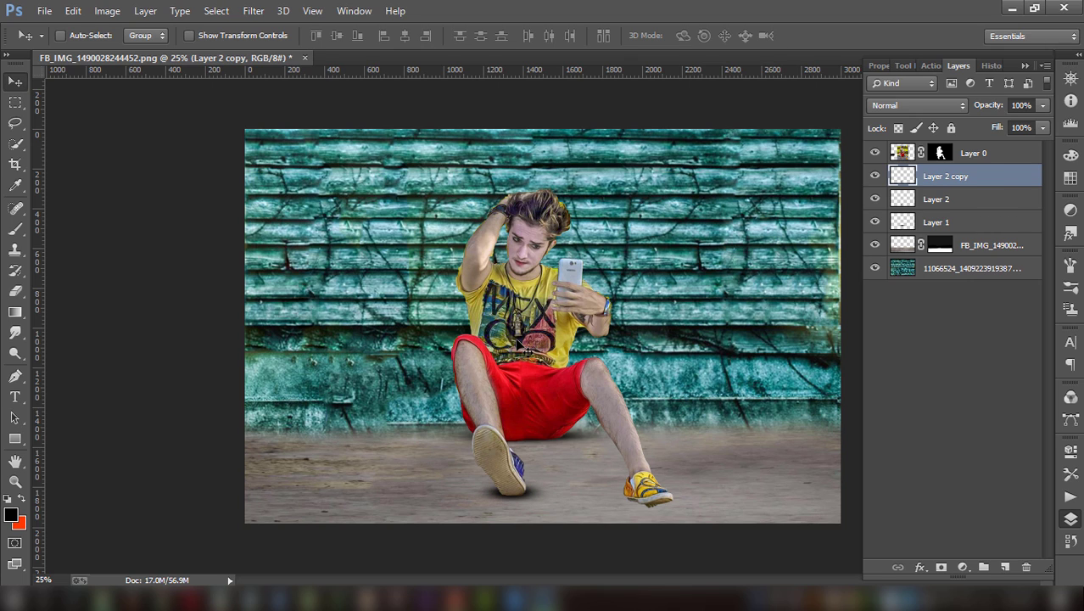
left_click_drag(566, 498, 692, 504)
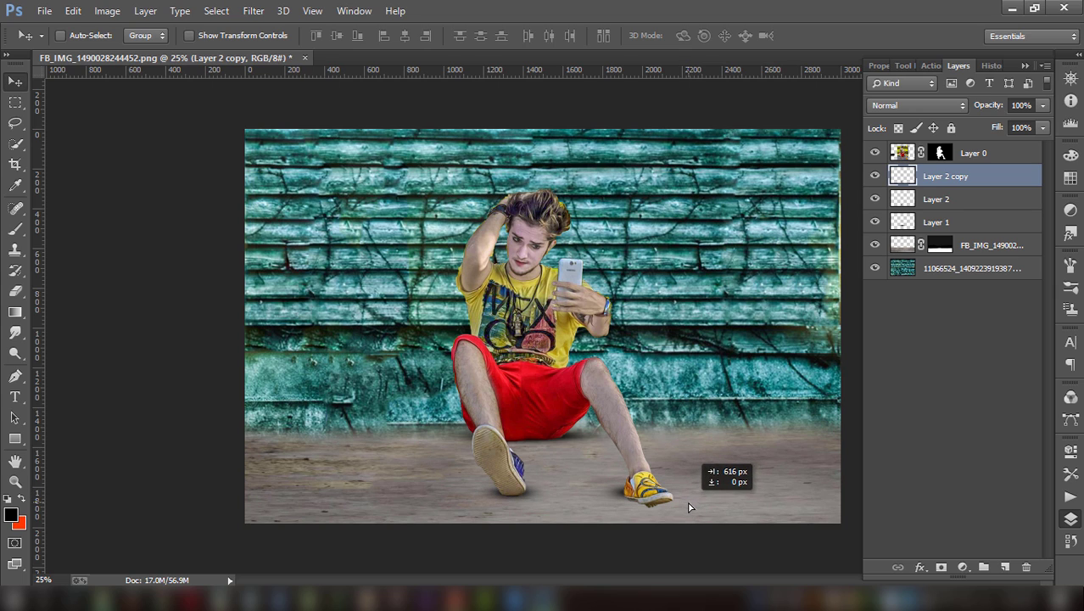
left_click_drag(692, 504, 677, 482)
key("Down")
key("Down")
key("Down")
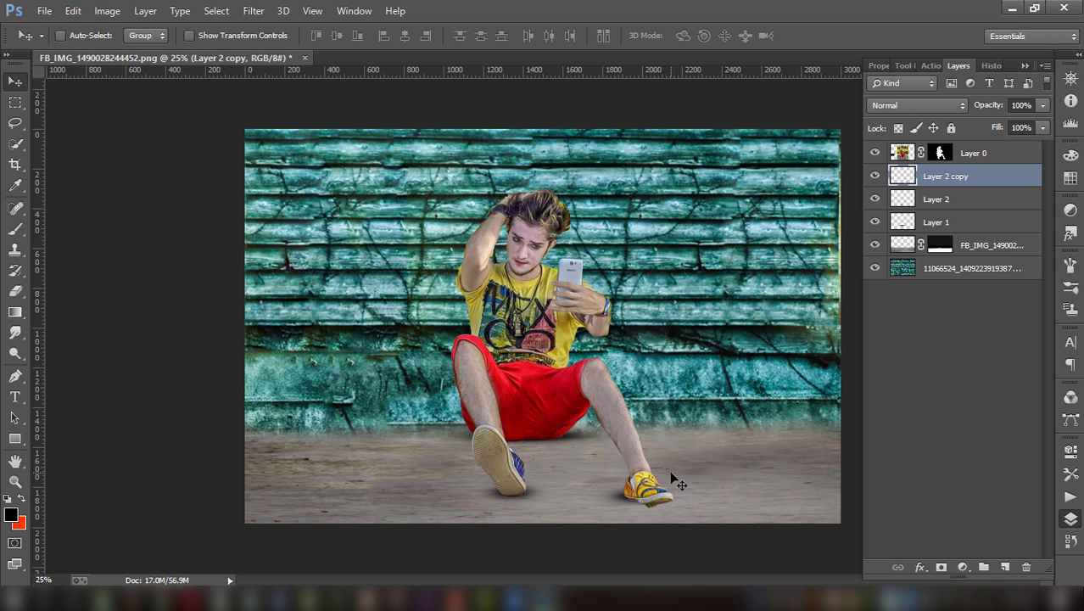
key("Left")
key("Left")
left_click(1042, 106)
left_click_drag(1015, 126, 1014, 126)
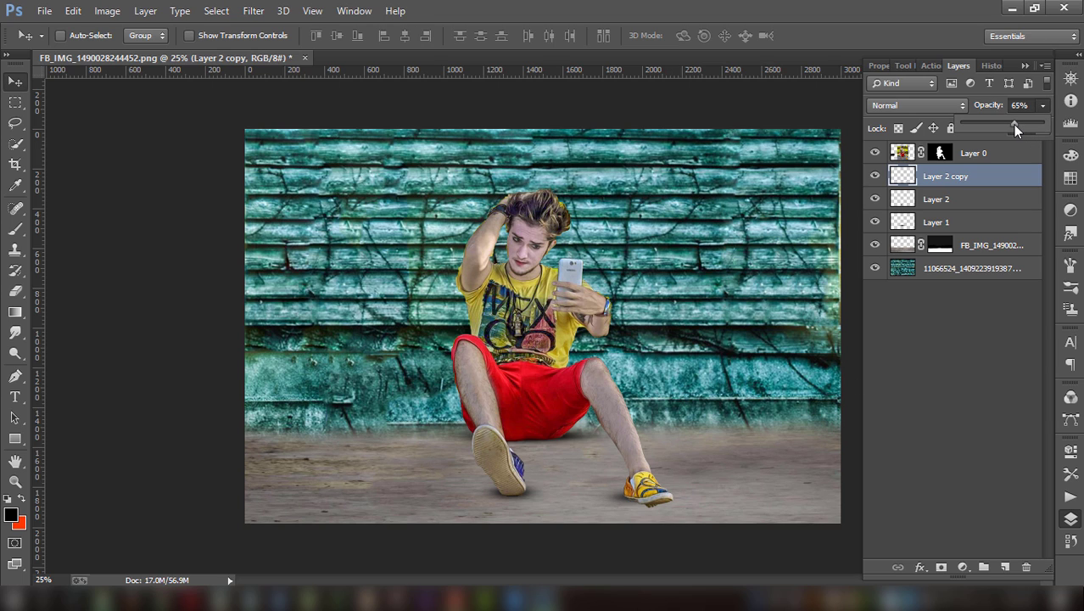
left_click(189, 36)
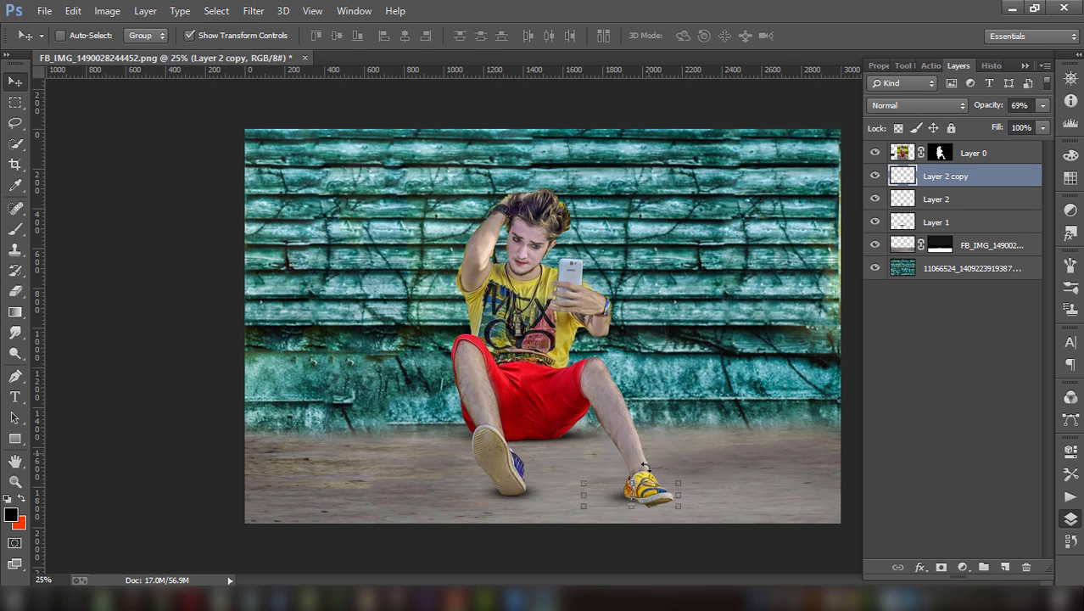
left_click_drag(632, 484, 632, 490)
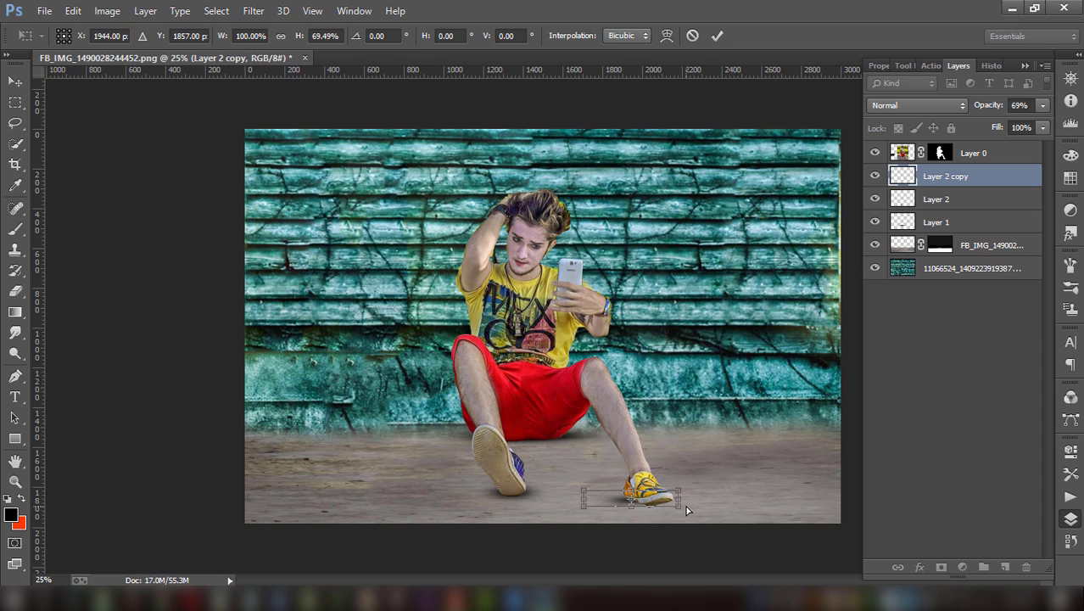
left_click_drag(681, 509, 715, 510)
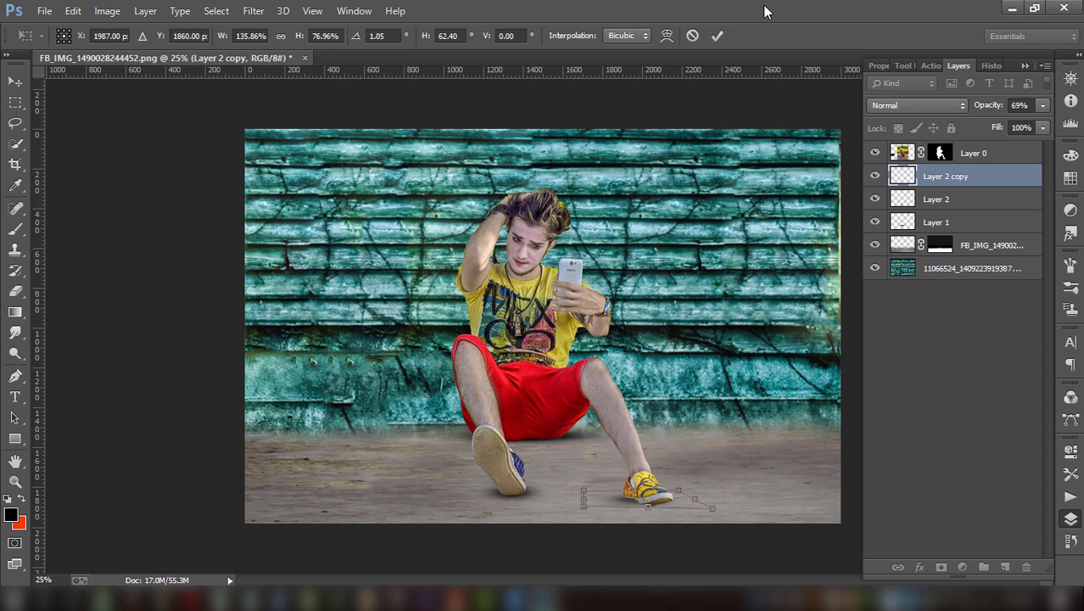
left_click(717, 35)
left_click(192, 36)
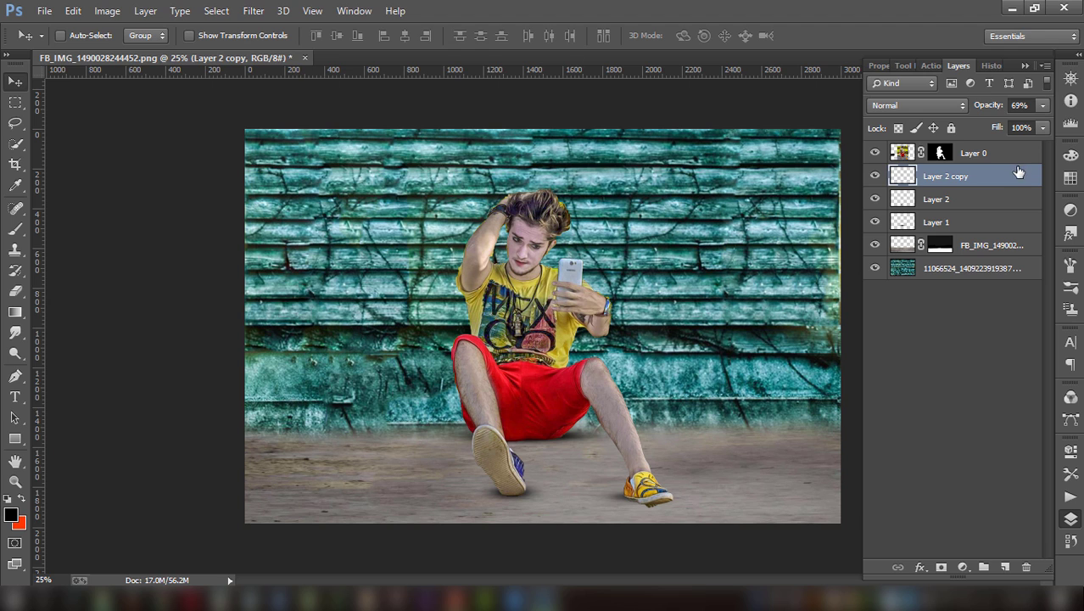
- Merge Layer 1, Layer 2 and Layer 2 copy into one shadow layer
left_click(971, 201, "shift")
left_click(965, 224, "shift")
right_click(999, 249)
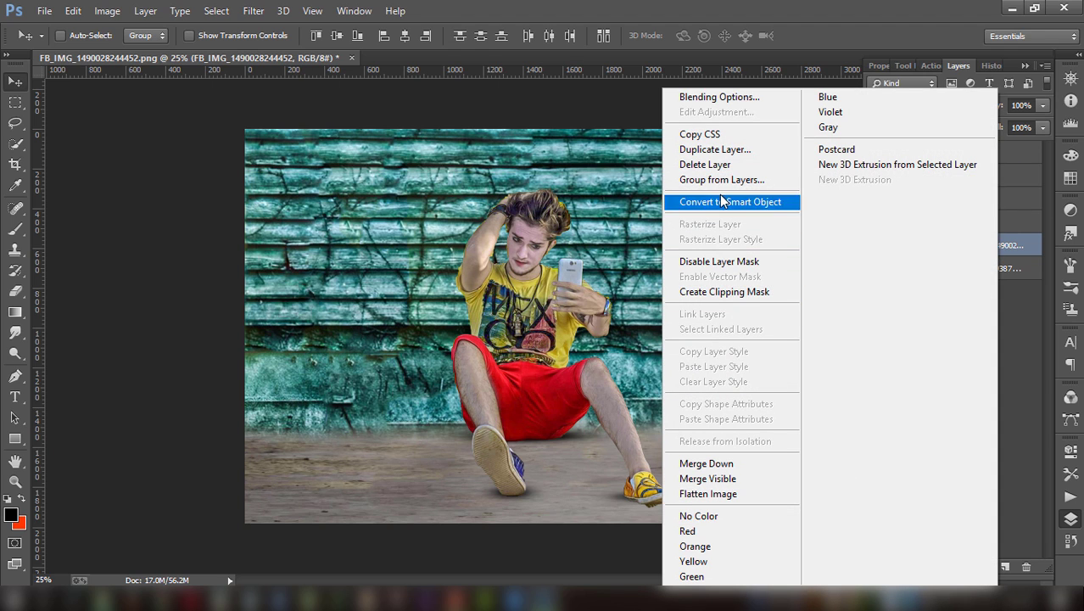
left_click(1015, 322)
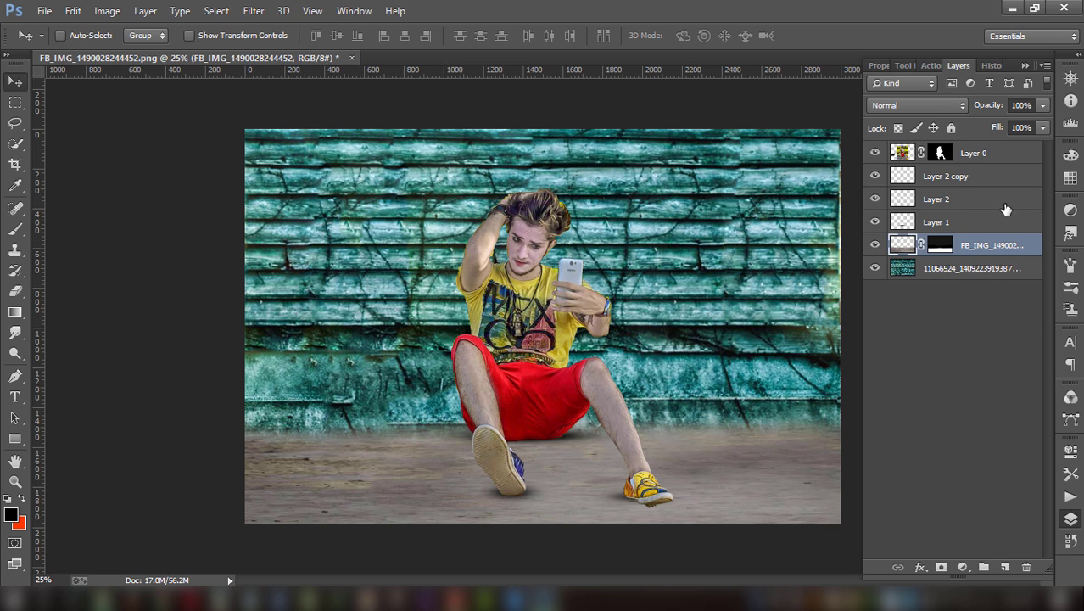
left_click(977, 223)
left_click(976, 200, "shift")
left_click(976, 177, "shift")
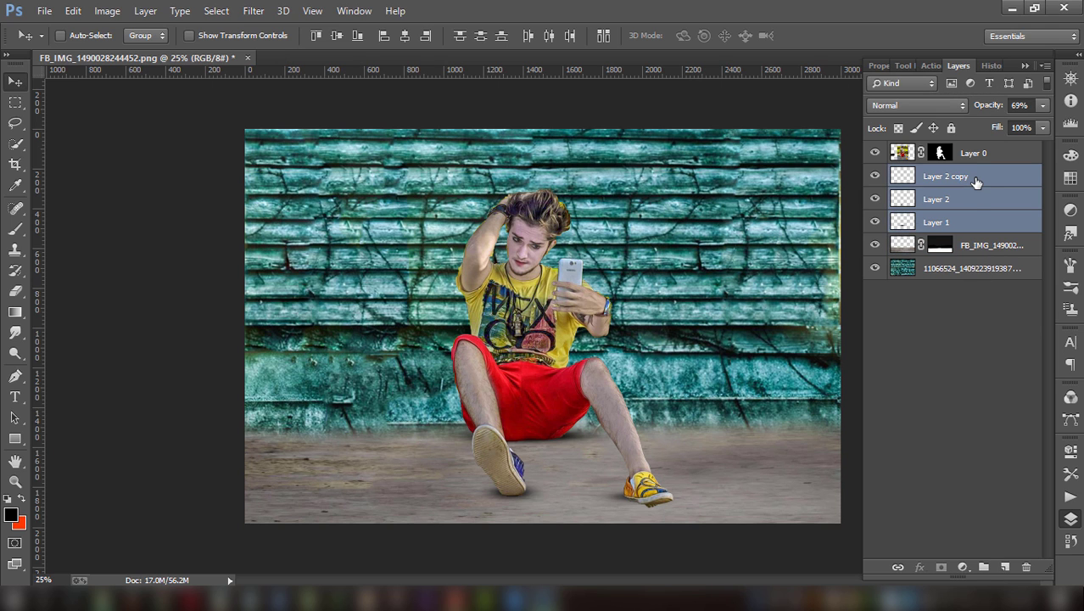
right_click(976, 176)
left_click(683, 464)
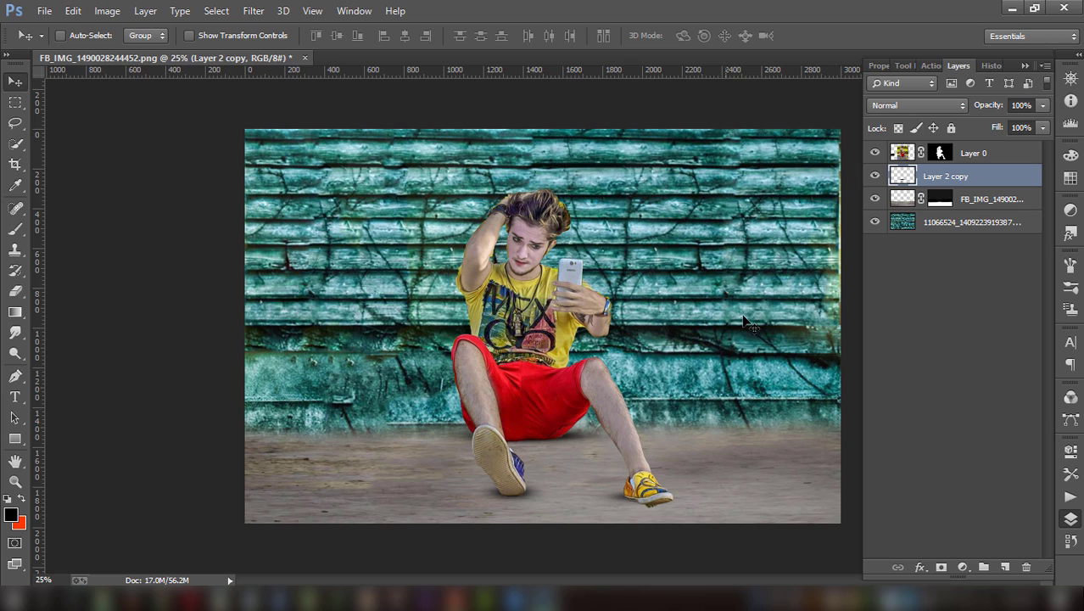
left_click(1043, 106)
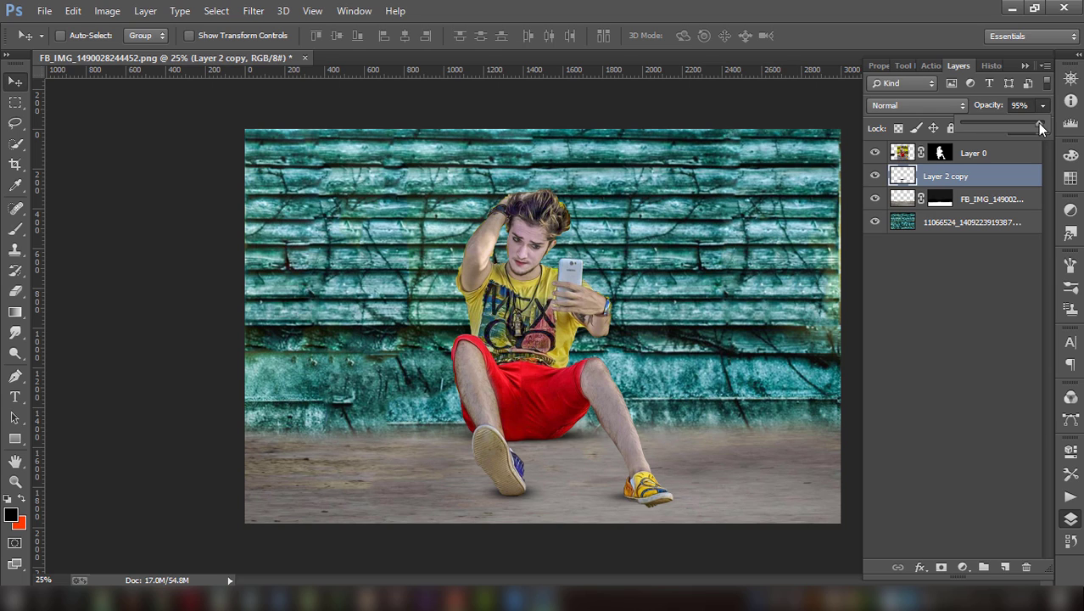
- Apply Layer 0's mask permanently
left_click(982, 225)
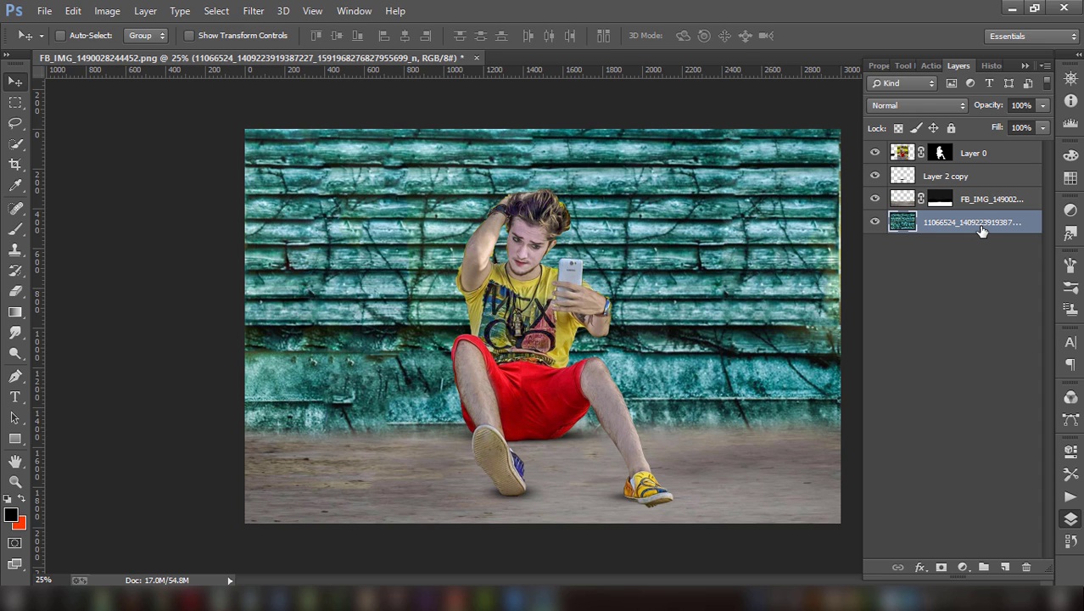
left_click(939, 154)
right_click(939, 154)
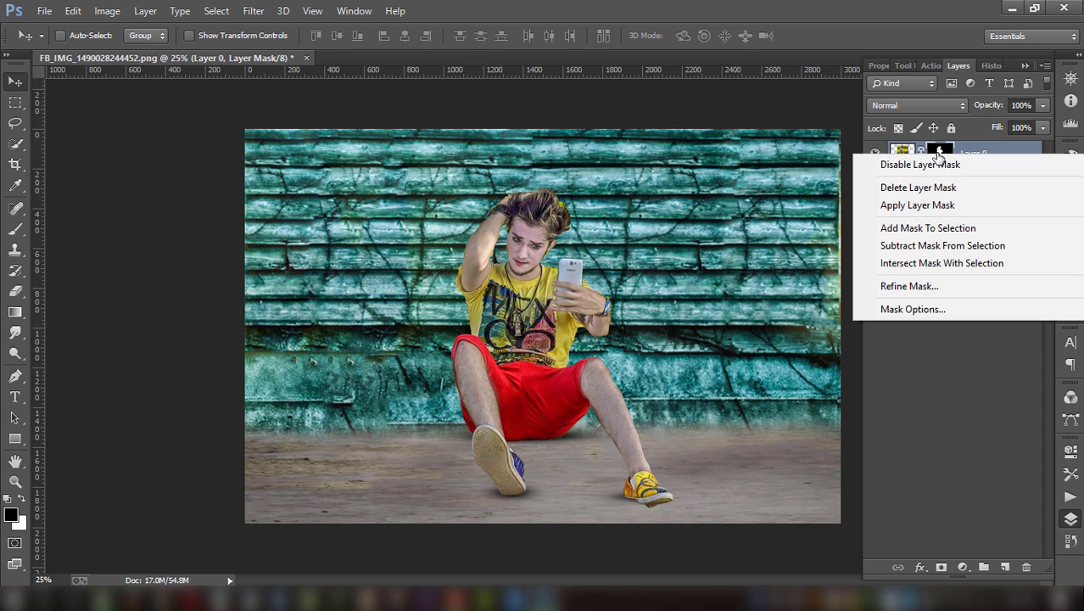
left_click(925, 210)
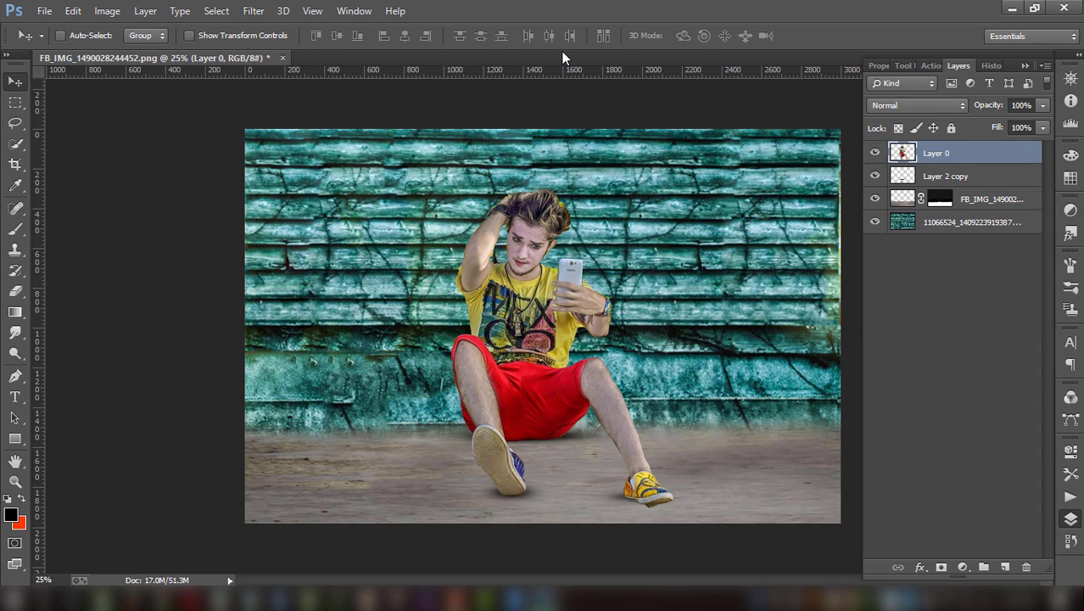
- Merge the FB_IMG floor and wall layers into one, after undoing an accidental three-layer merge
left_click(985, 206, "ctrl")
right_click(986, 222)
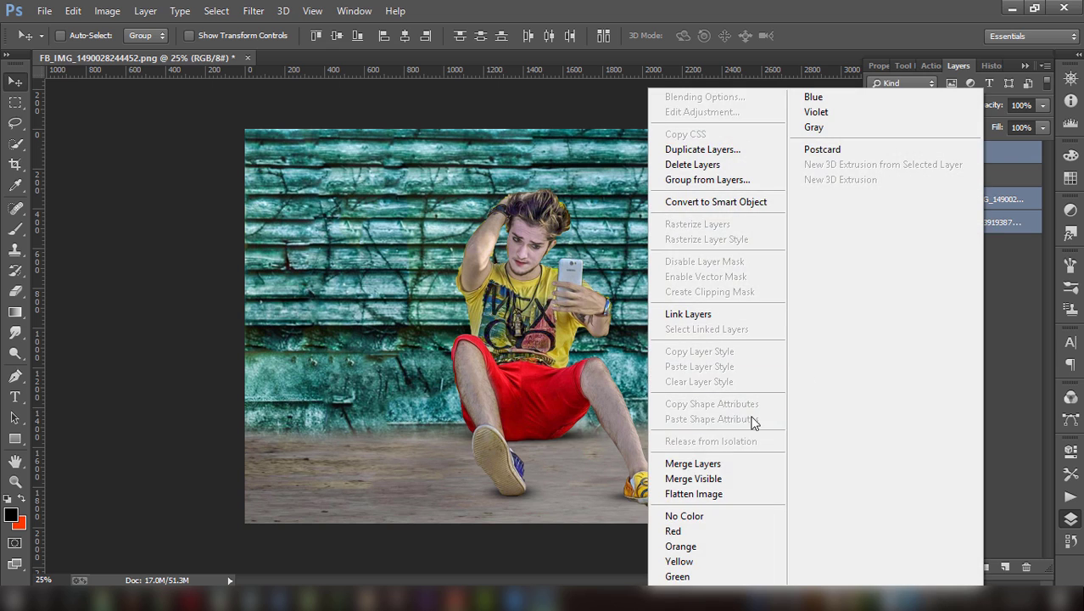
left_click(731, 463)
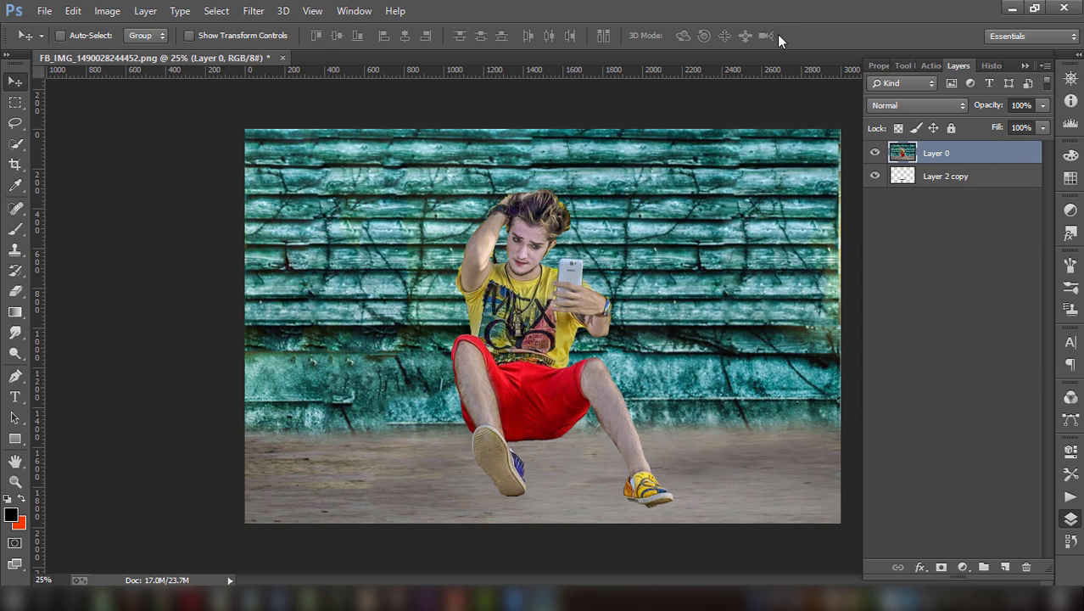
left_click(73, 10)
left_click(254, 40)
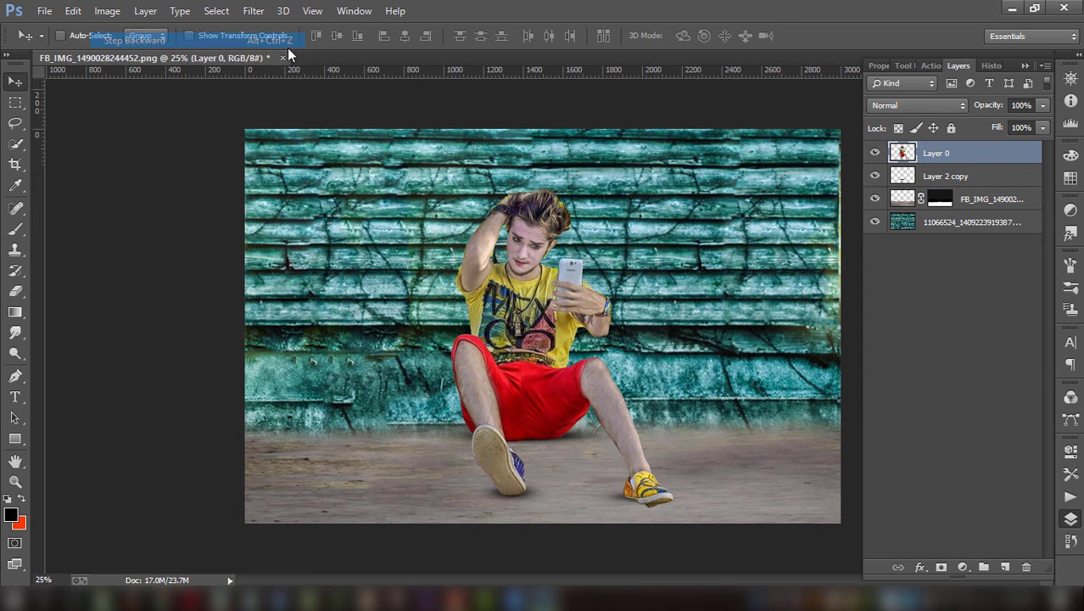
left_click(1001, 201, "ctrl")
left_click(999, 224, "ctrl")
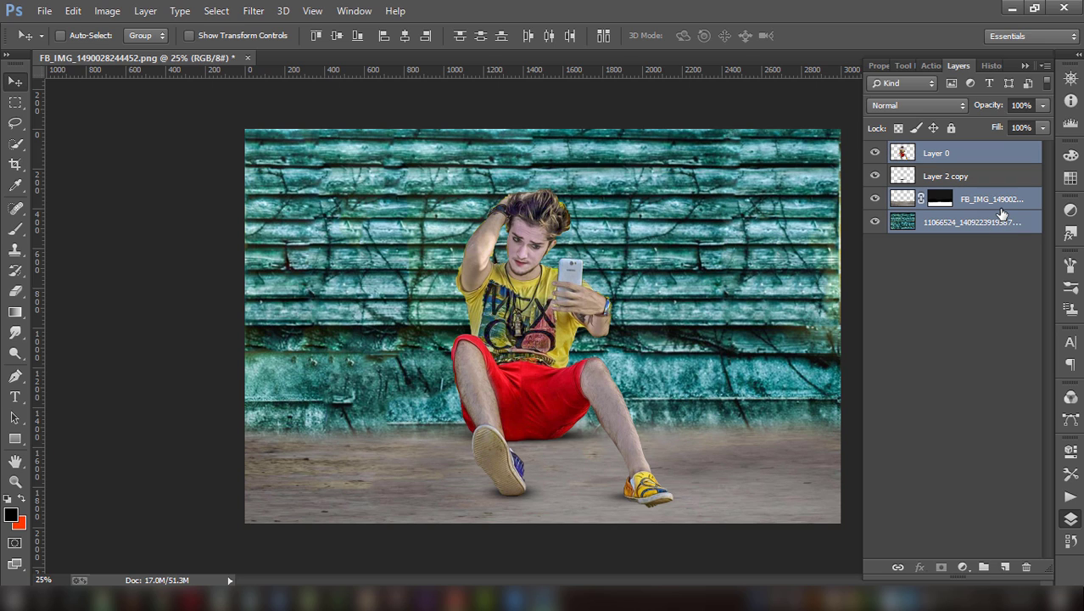
left_click(1009, 201)
left_click(1014, 222, "ctrl")
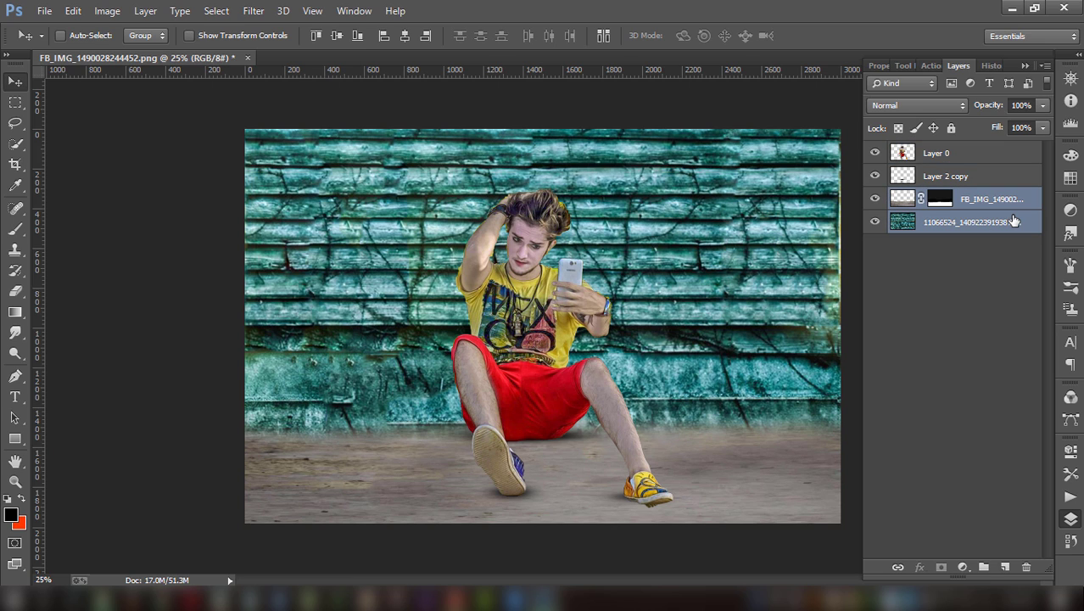
right_click(969, 229)
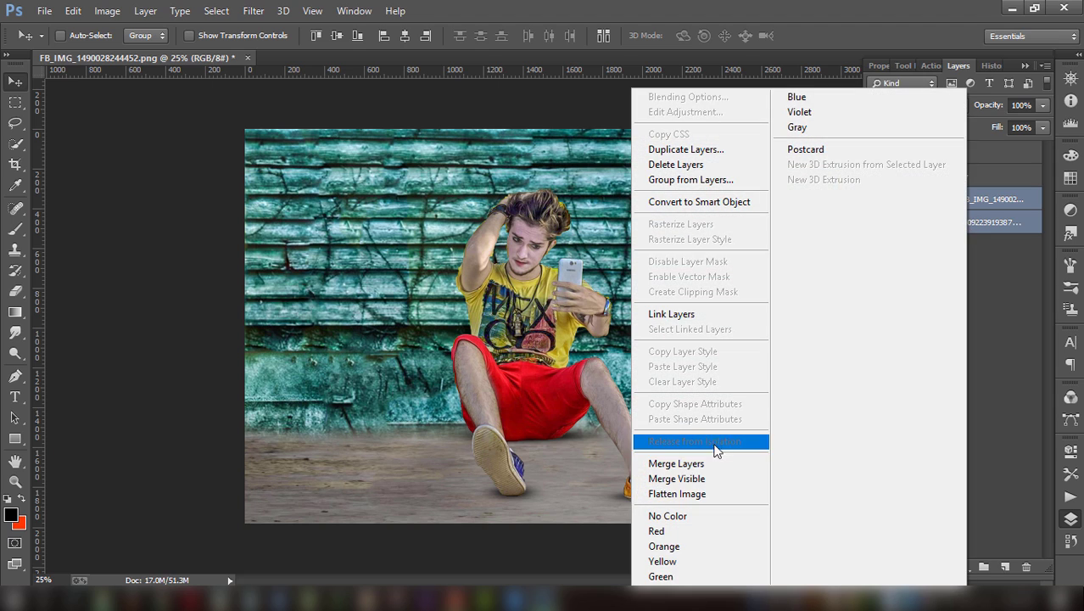
left_click(709, 465)
- Shrink the man and merged shadow layers slightly and shift them down and right on the wall
left_click(957, 176)
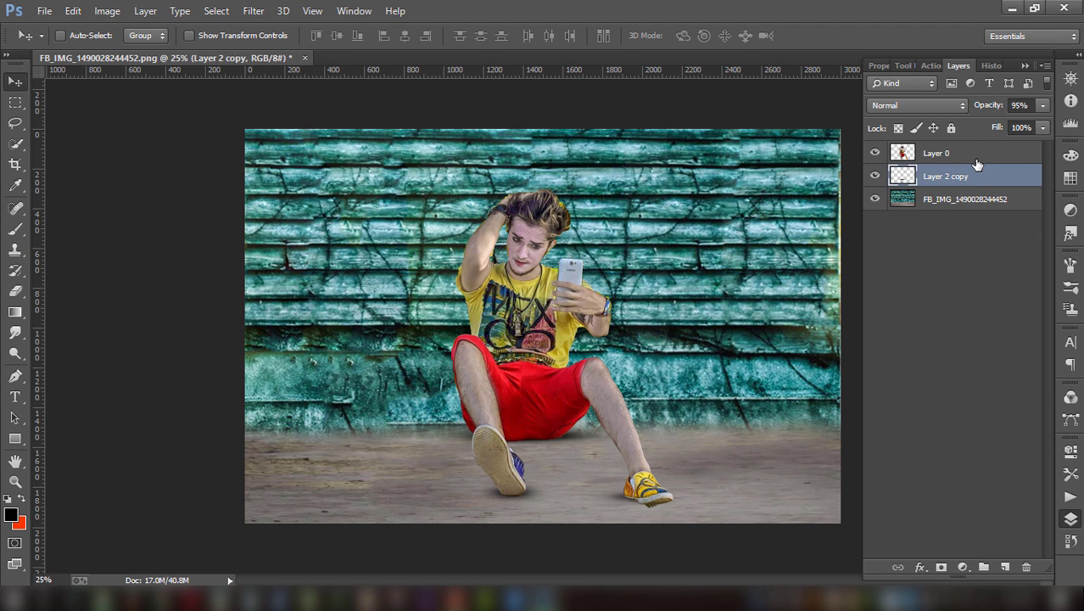
left_click(980, 157, "ctrl")
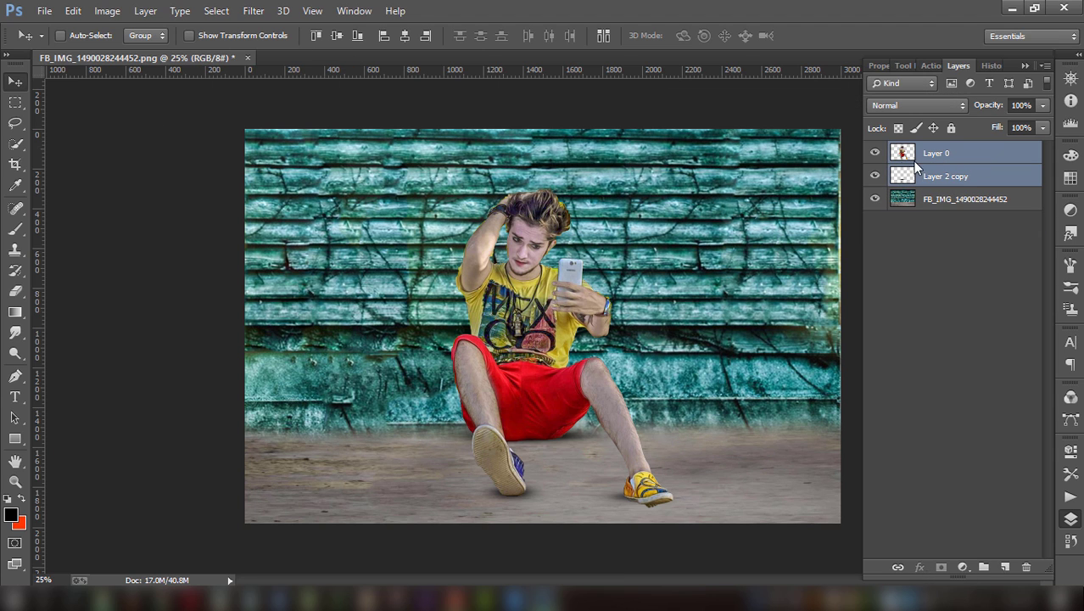
left_click(189, 35)
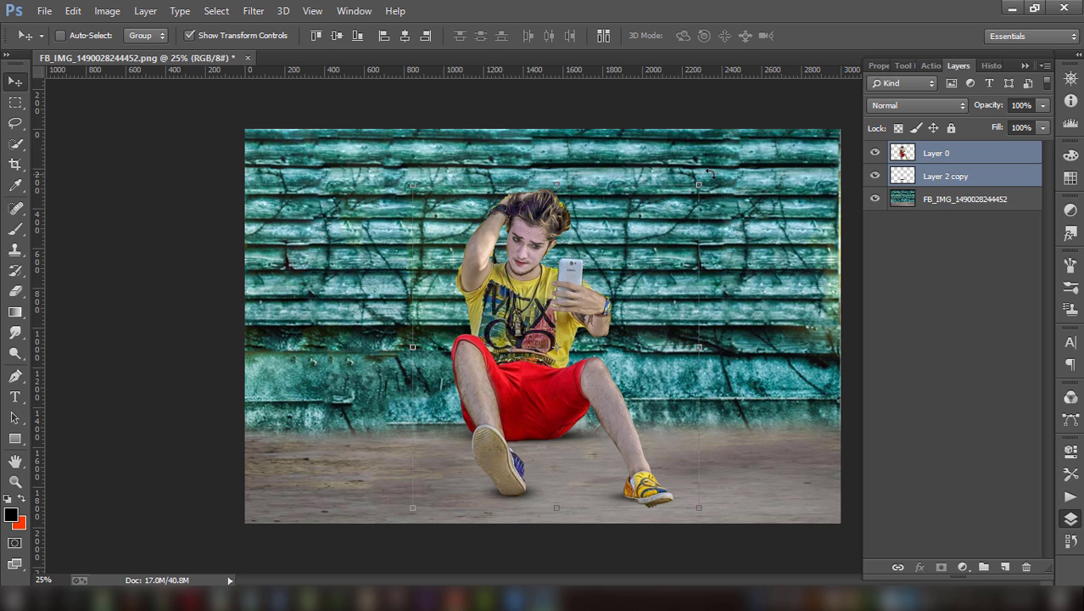
left_click_drag(698, 183, 694, 188)
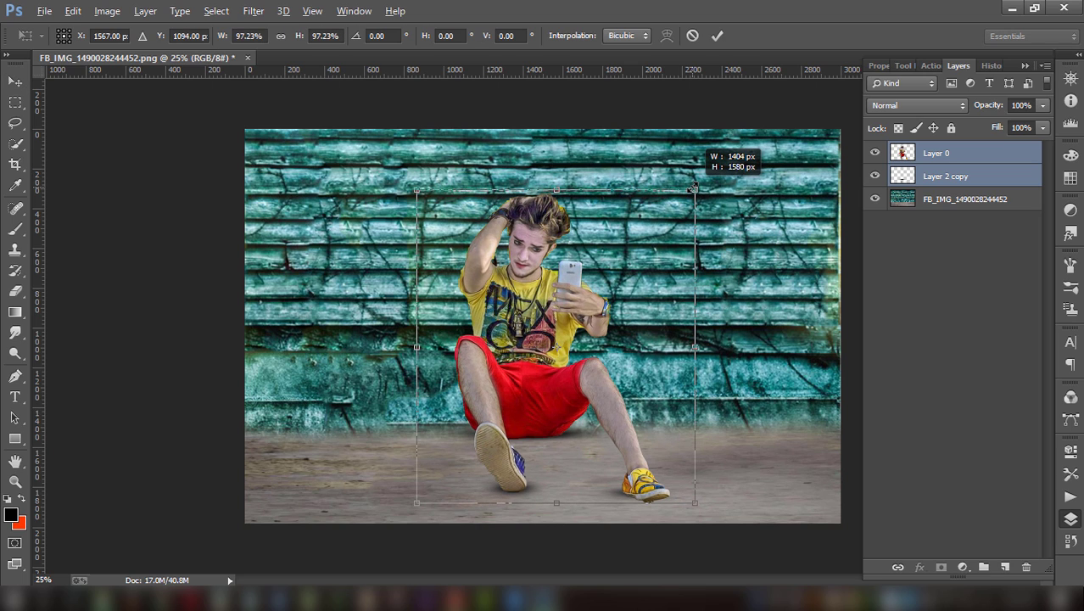
left_click(717, 36)
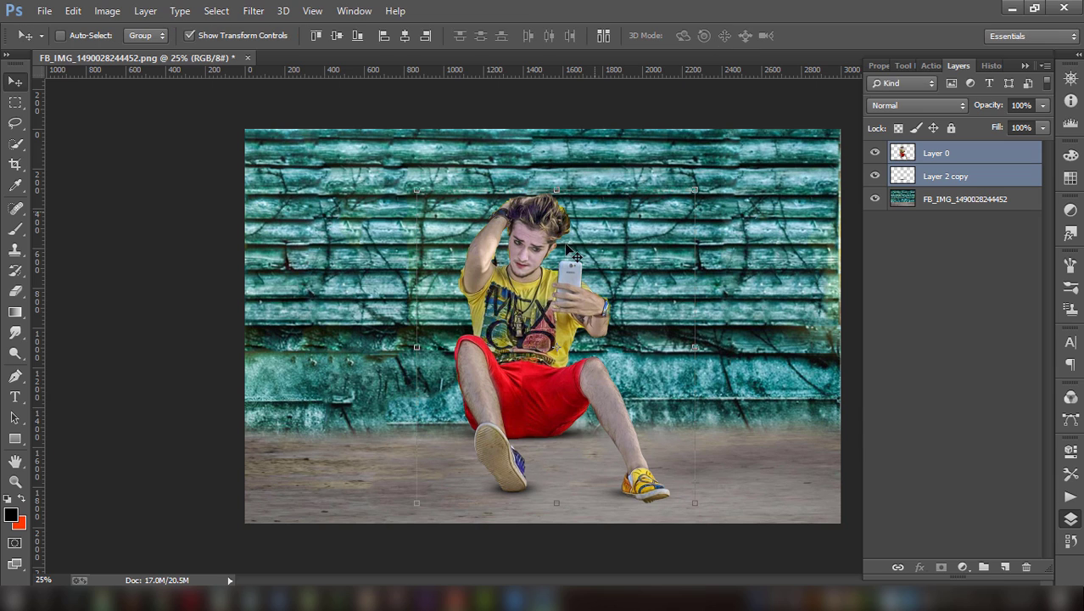
left_click_drag(543, 266, 543, 273)
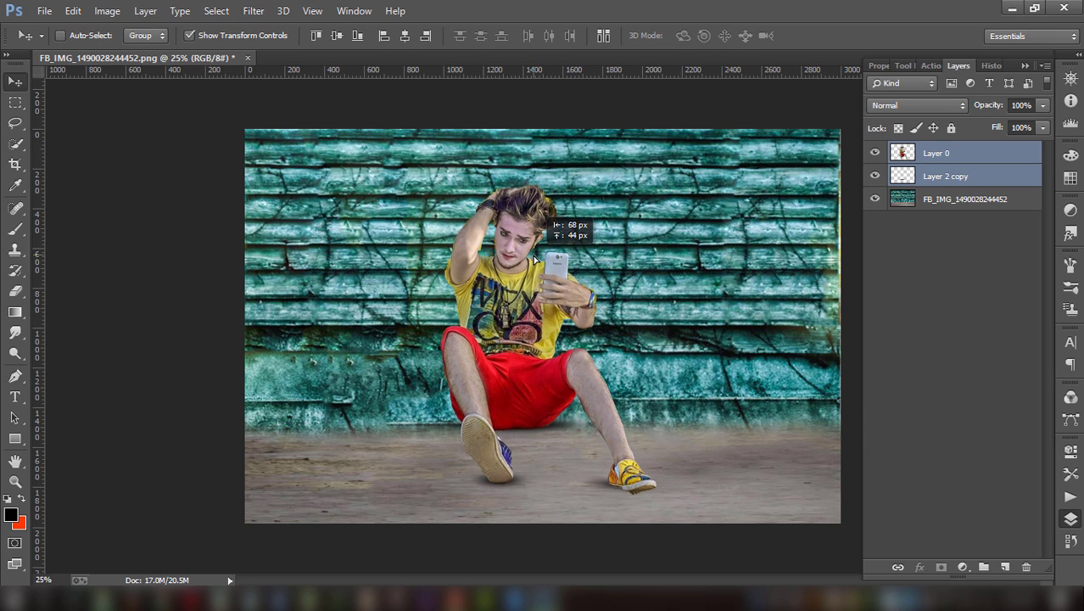
left_click_drag(556, 234, 563, 232)
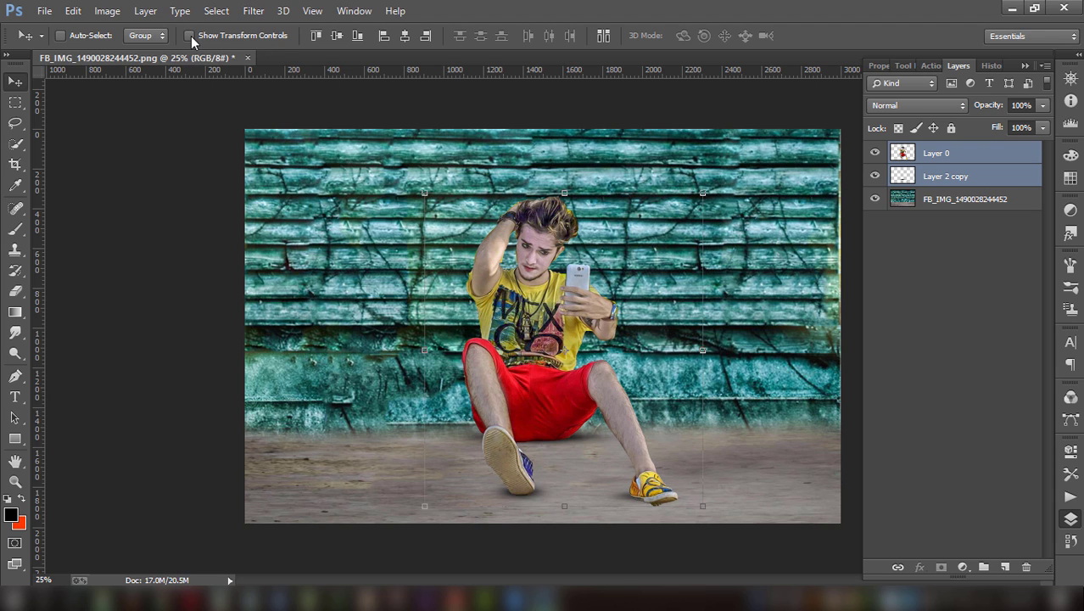
left_click(190, 36)
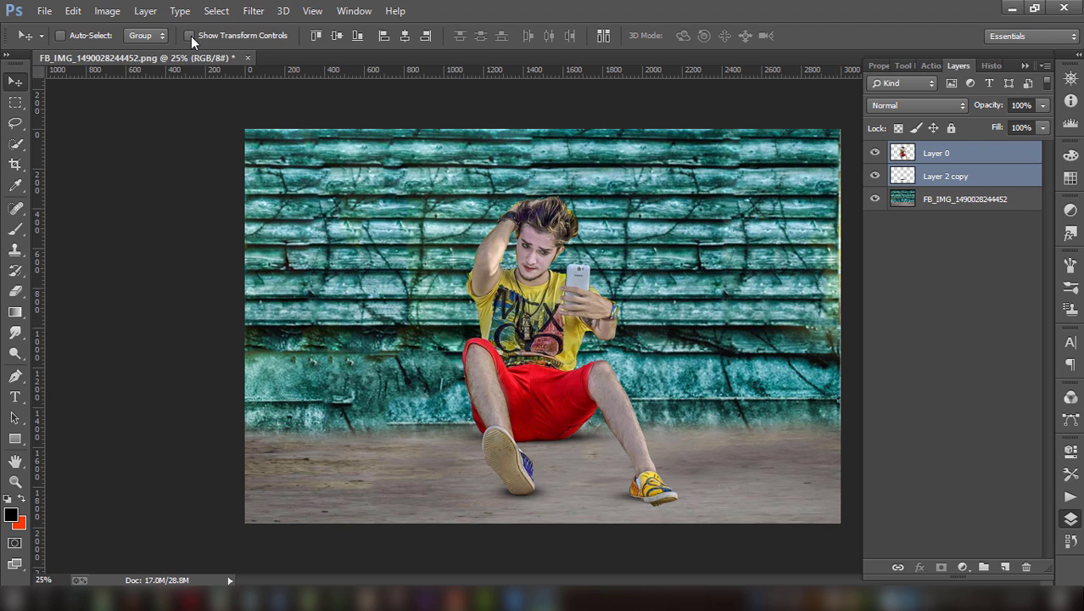
right_click(980, 180)
- Merge the man's layers into Layer 0, then Camera Raw: contrast +10, highlights -21, shadows +23
left_click(721, 465)
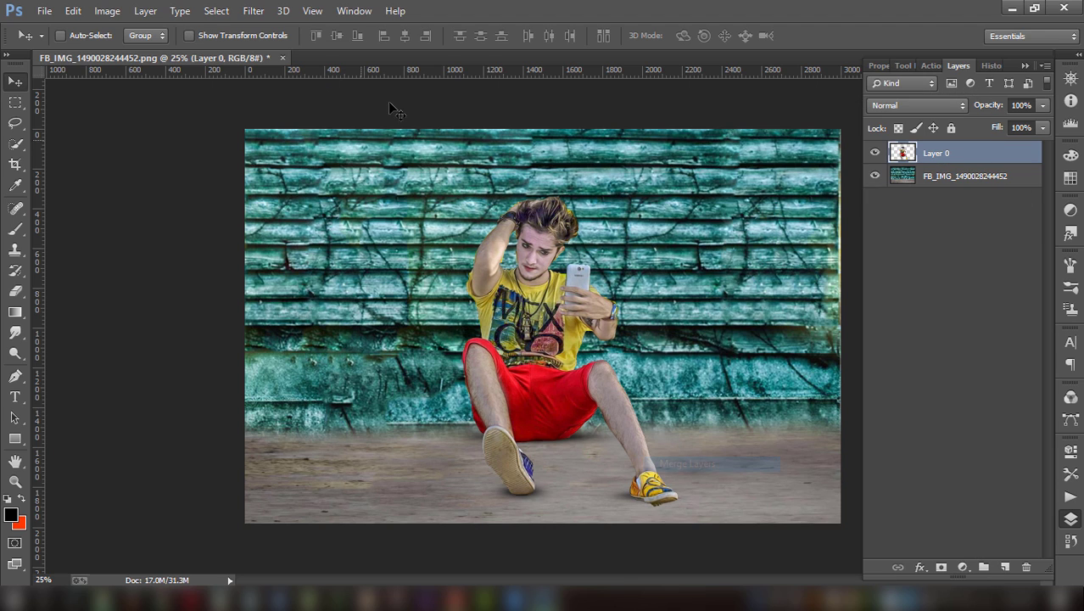
left_click(261, 11)
left_click(280, 103)
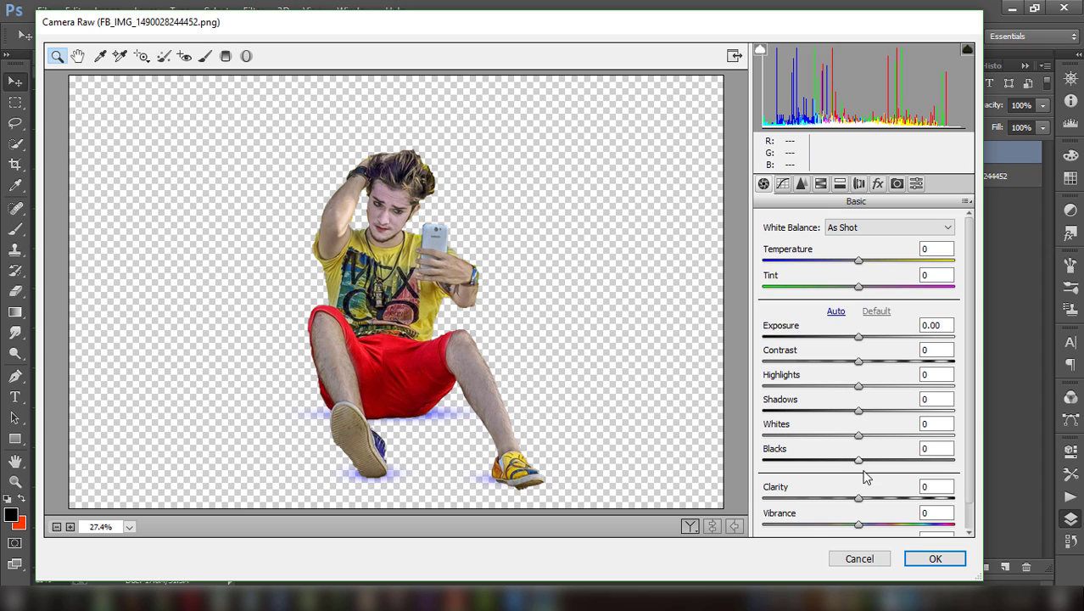
mouse_move(860, 411)
left_mouse_down()
mouse_move(880, 411)
mouse_move(838, 386)
mouse_move(874, 362)
mouse_move(842, 361)
mouse_move(867, 360)
left_mouse_up()
scroll(867, 360, "down", 1)
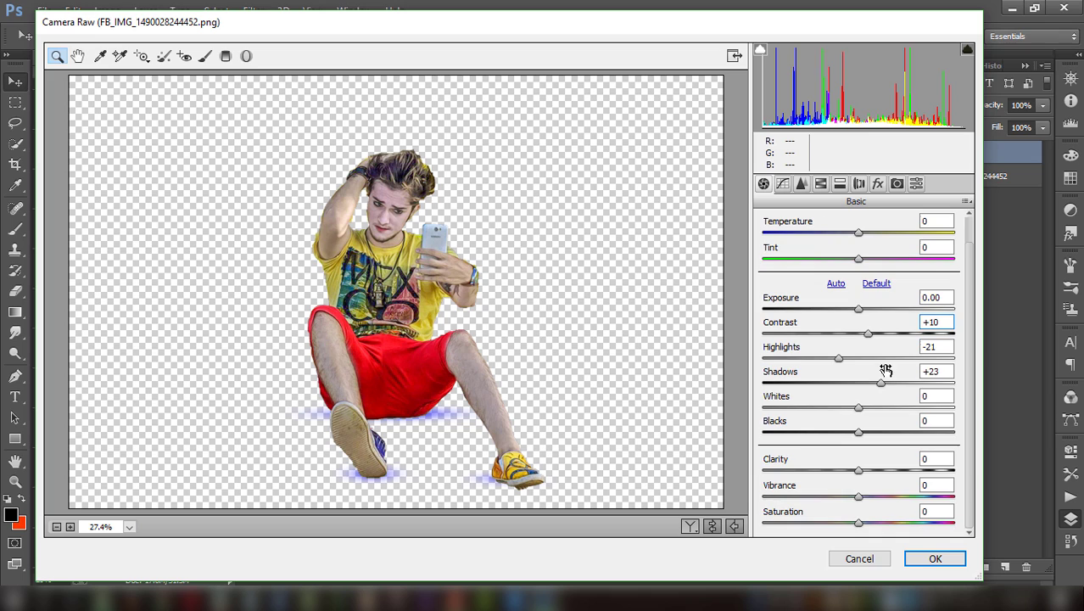
mouse_move(858, 527)
left_mouse_down()
mouse_move(849, 521)
mouse_move(857, 524)
left_mouse_up()
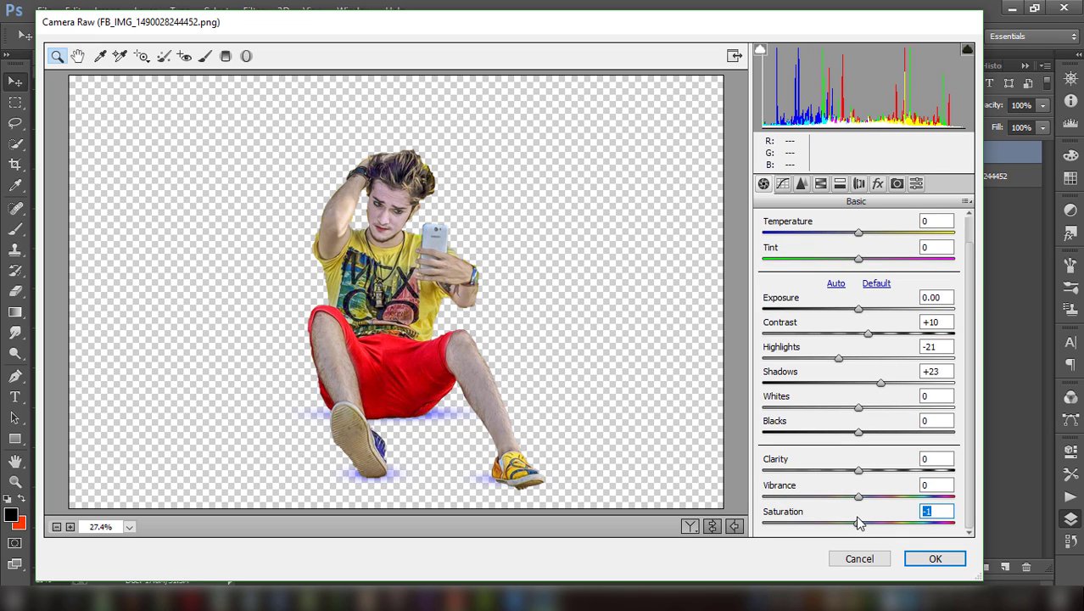
- In Camera Raw, add Detail sharpening and brighten orange luminance in HSL
left_click(802, 184)
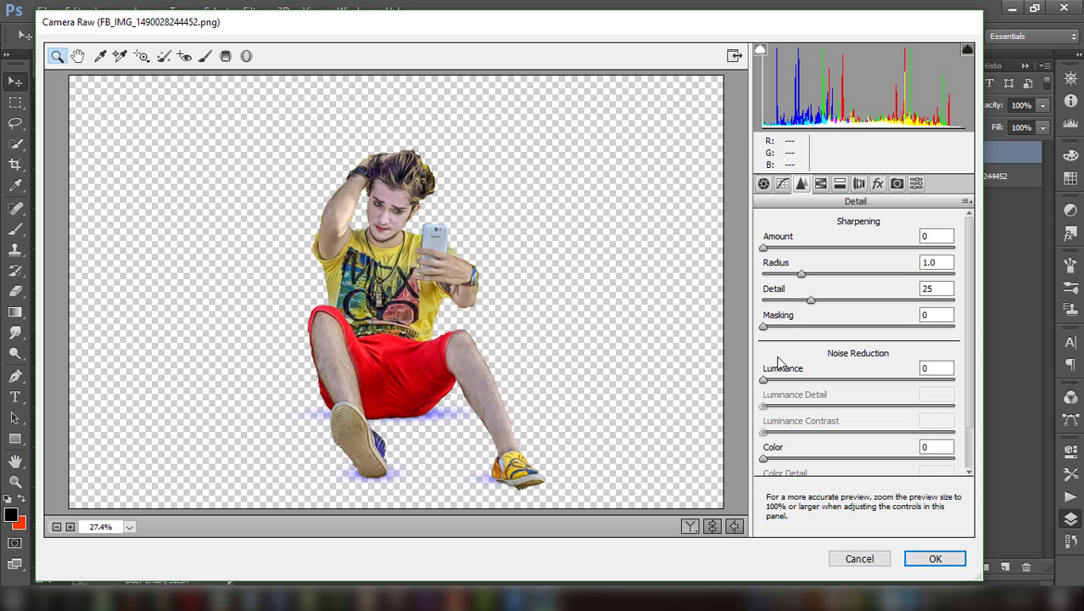
mouse_move(794, 247)
left_mouse_down()
mouse_move(816, 249)
mouse_move(786, 247)
left_mouse_up()
left_click(821, 186)
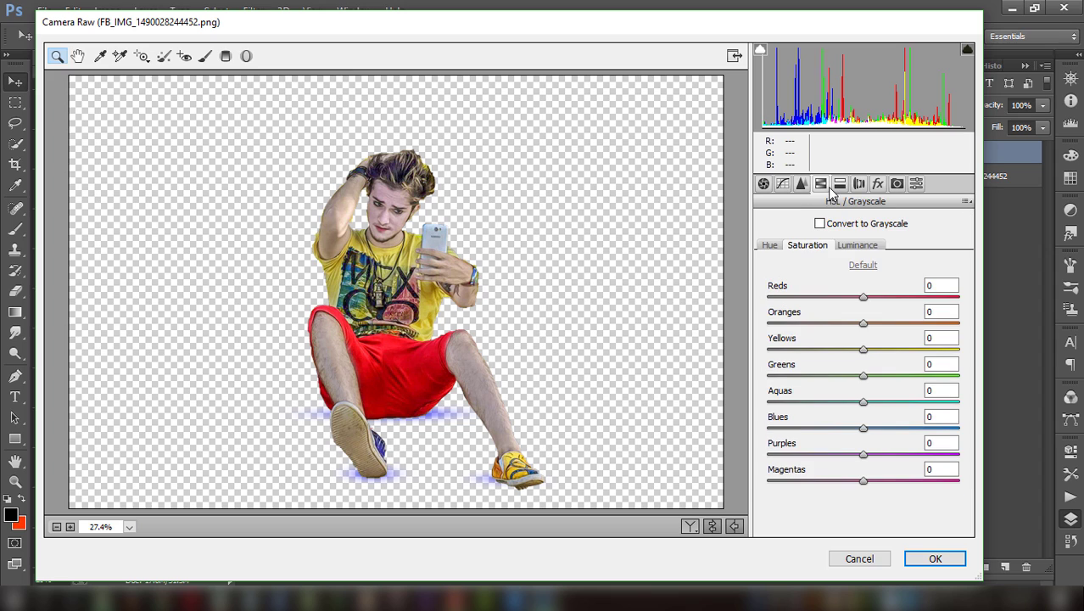
left_click(844, 246)
mouse_move(865, 327)
left_mouse_down()
mouse_move(891, 323)
mouse_move(878, 323)
left_mouse_up()
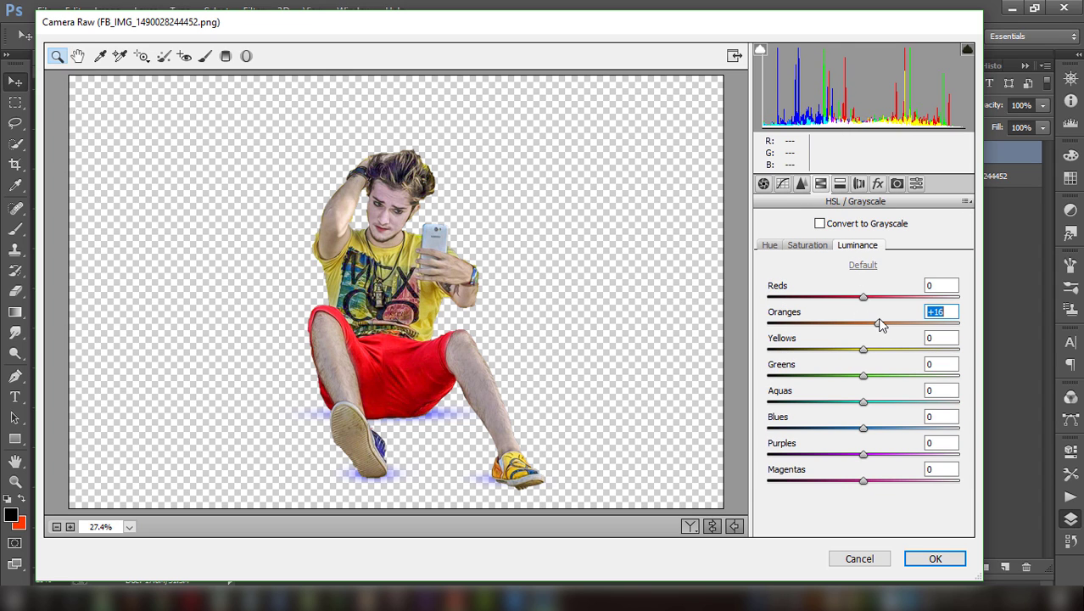
- Raise saturation of reds to +12 and yellows to +63, nudge oranges and blues, and apply
left_click(811, 246)
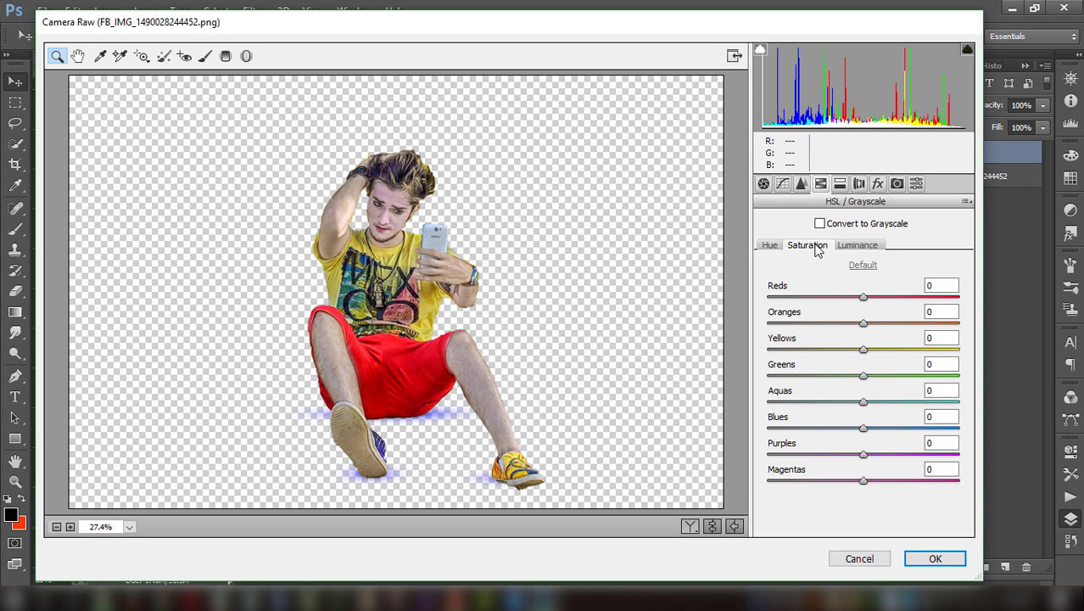
mouse_move(865, 329)
left_mouse_down()
mouse_move(891, 332)
mouse_move(851, 315)
mouse_move(864, 323)
mouse_move(898, 293)
mouse_move(933, 296)
mouse_move(884, 296)
left_mouse_up()
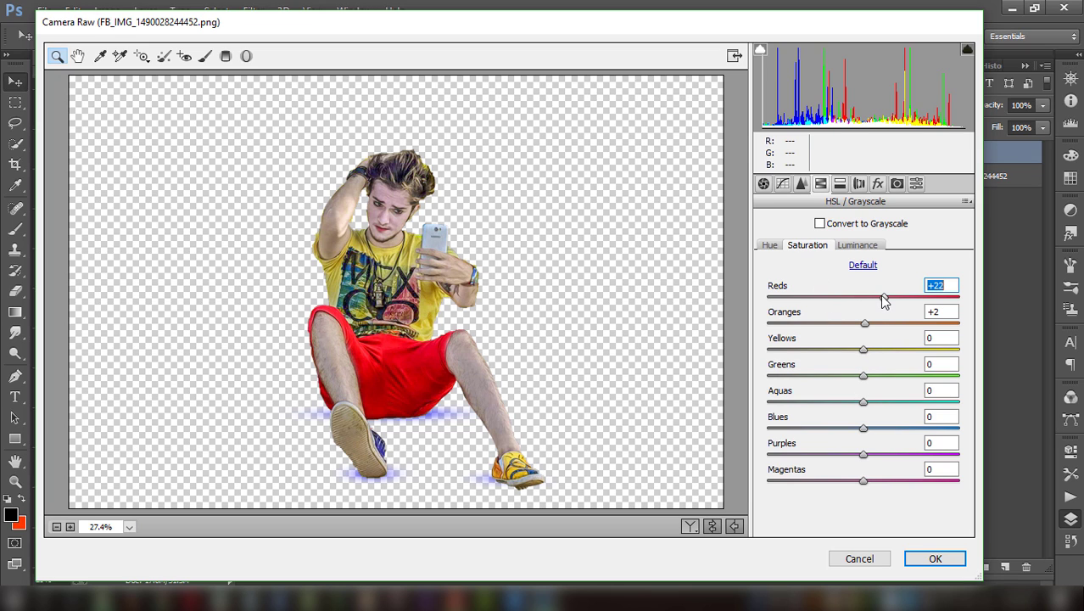
left_click_drag(882, 297, 874, 295)
left_click_drag(865, 348, 925, 349)
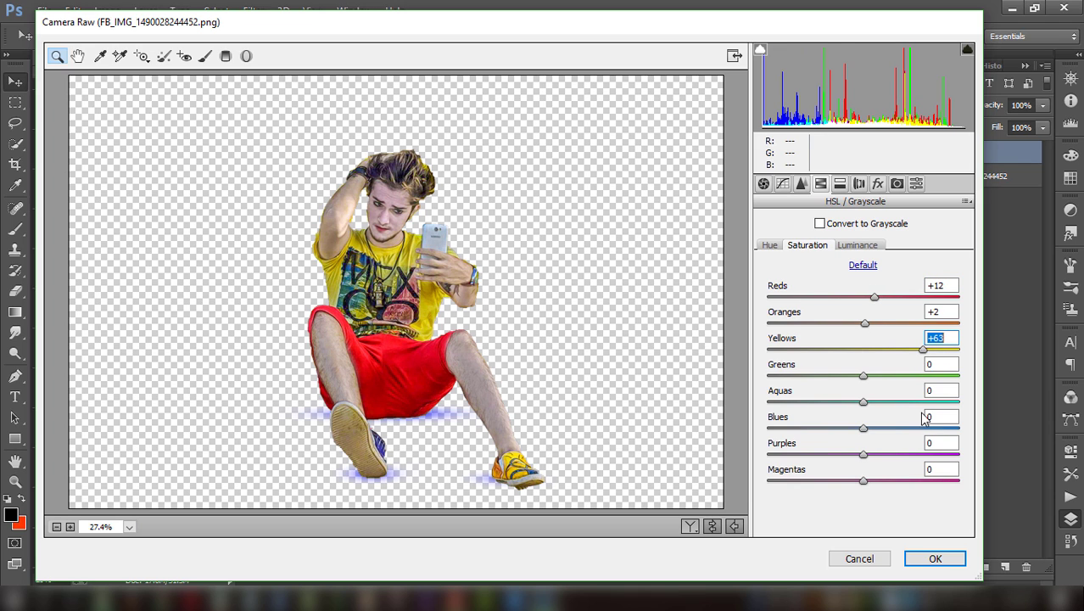
left_click_drag(873, 428, 878, 428)
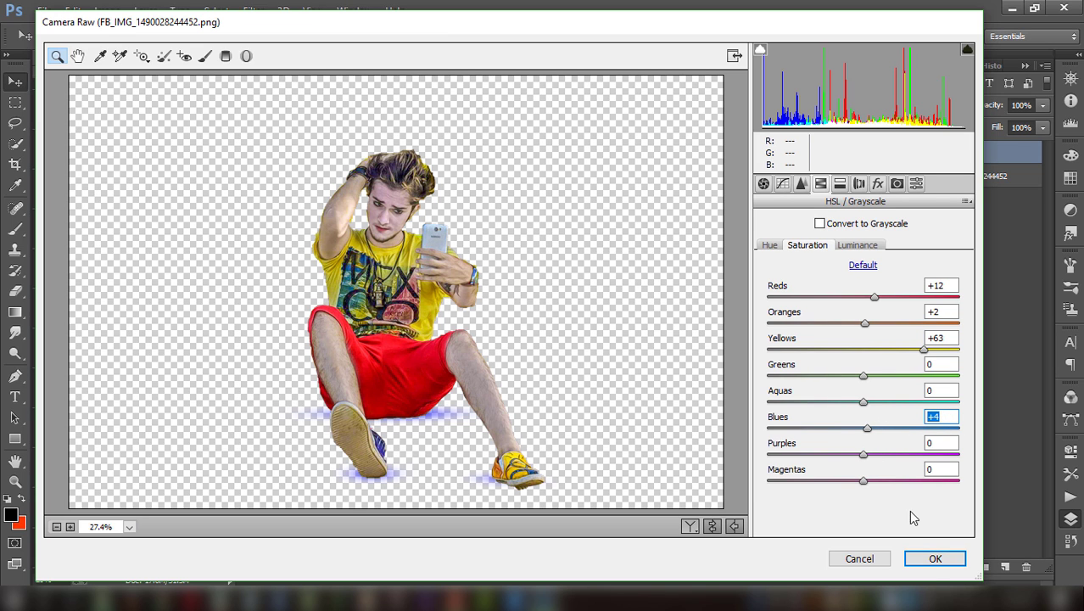
left_click(933, 560)
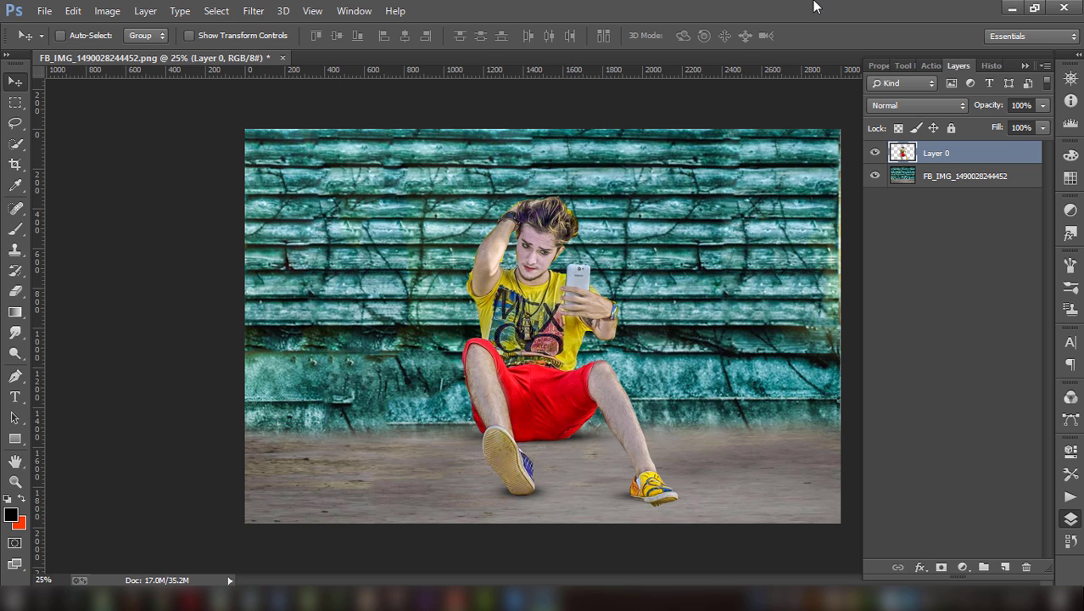
left_click(45, 10)
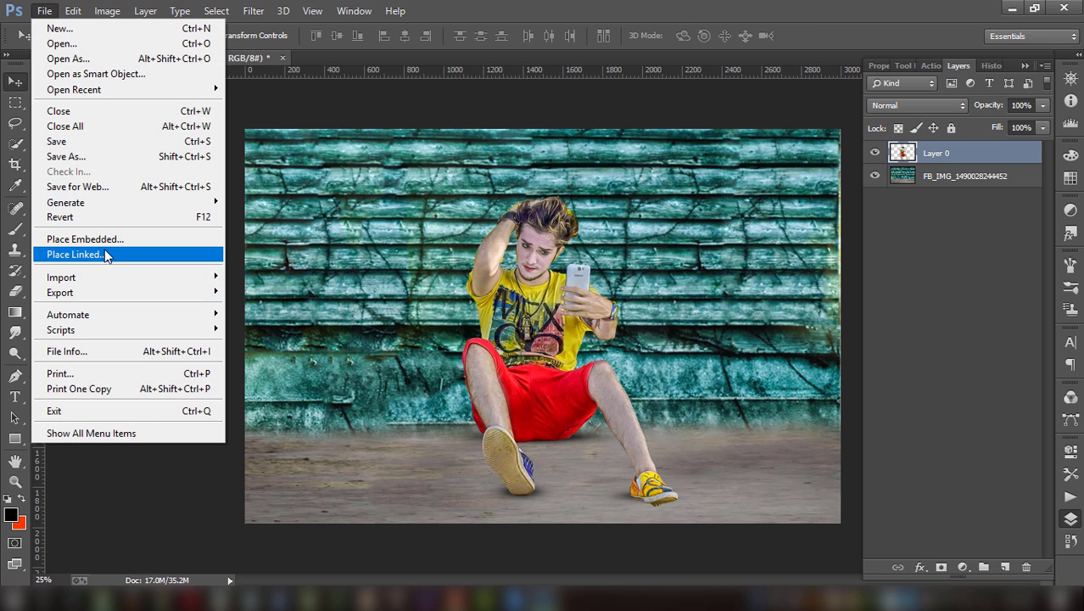
- Place iphon 3.png from STOCK (E:) > PNGS as an embedded layer
left_click(104, 241)
scroll(509, 254, "down", 3)
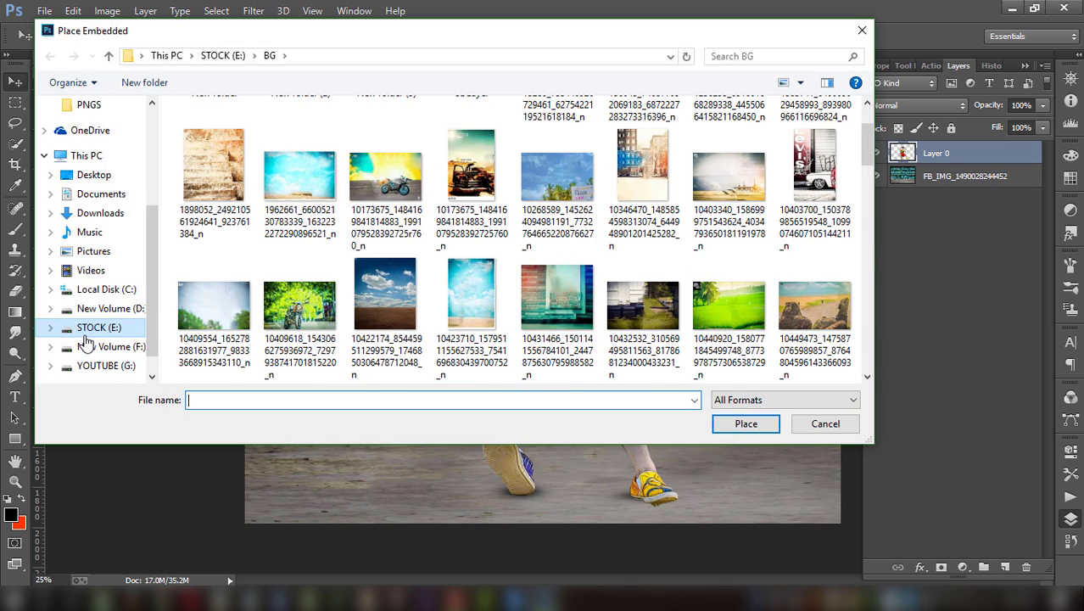
key("alt+Up")
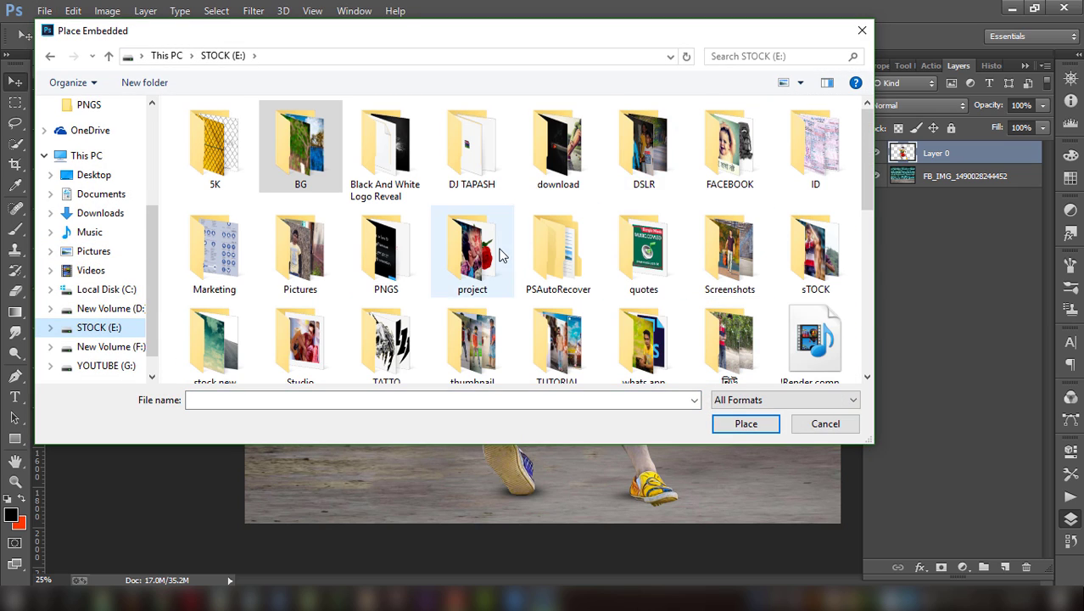
double_click(498, 252)
left_click(67, 327)
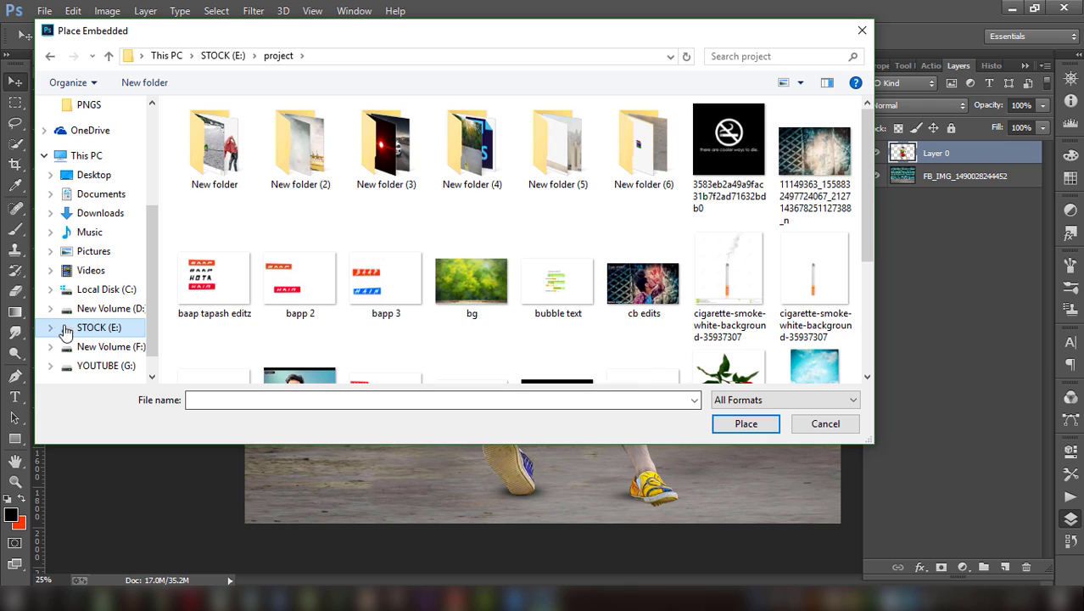
double_click(382, 248)
left_click(355, 400)
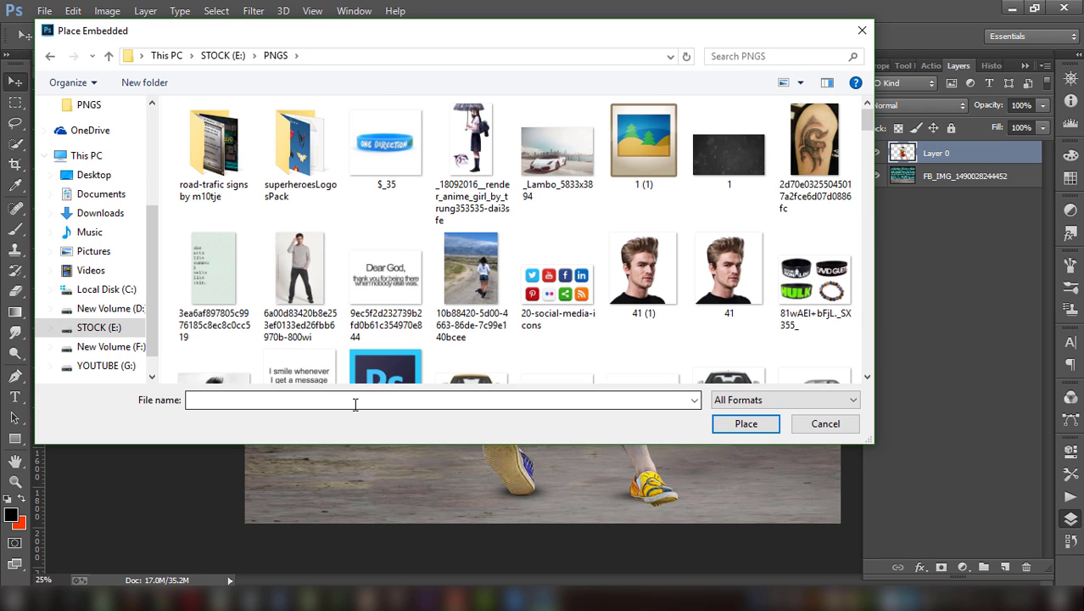
type("i")
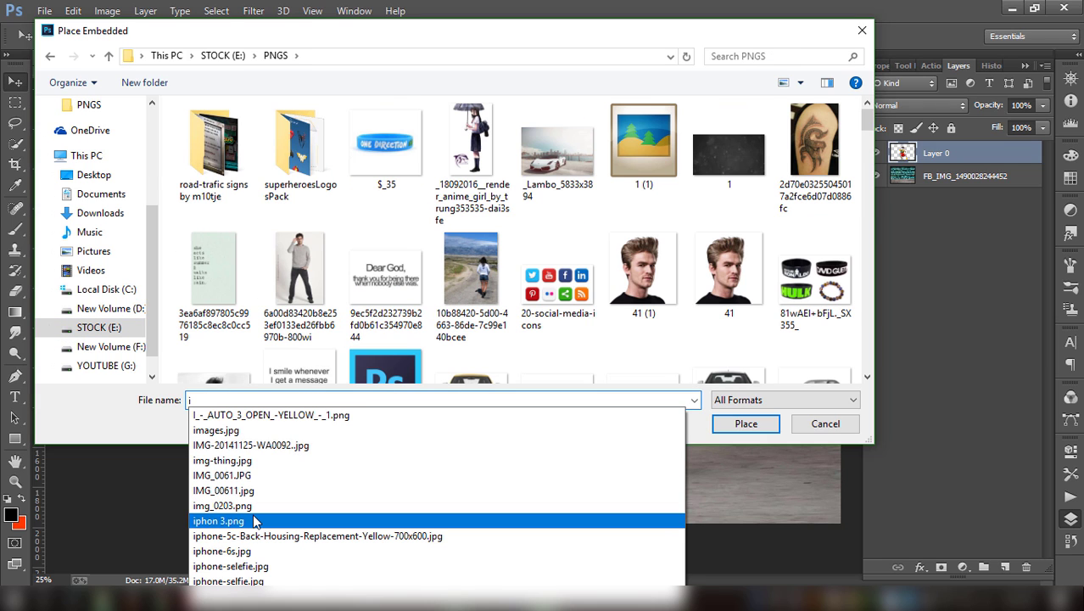
left_click(253, 521)
left_click(727, 424)
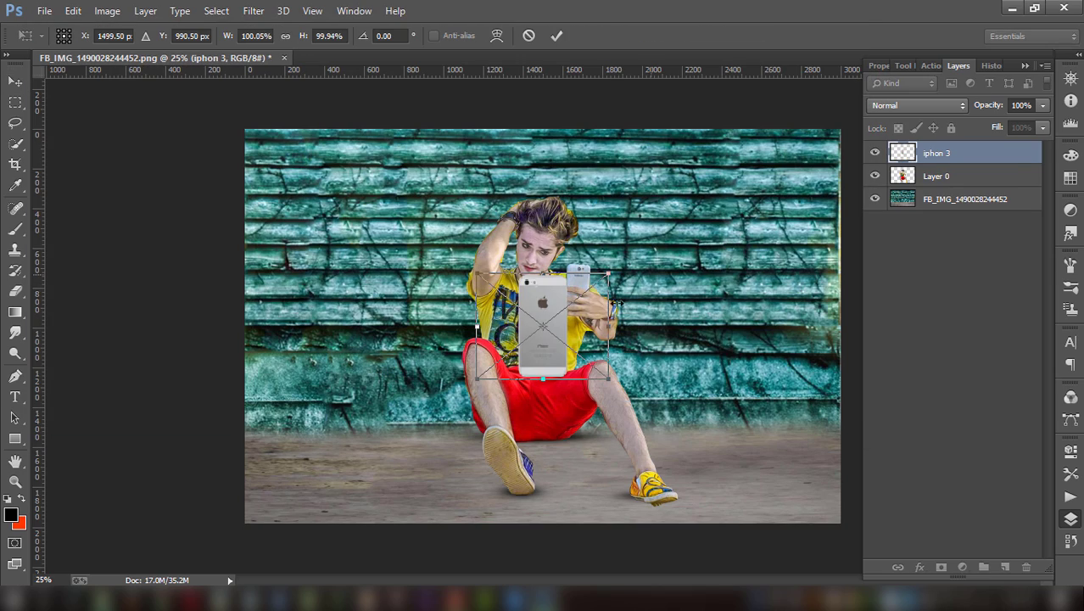
- Scale the iPhone to about 51.6%, rotate it about 5° and move it into the man's hand
key("ctrl+plus")
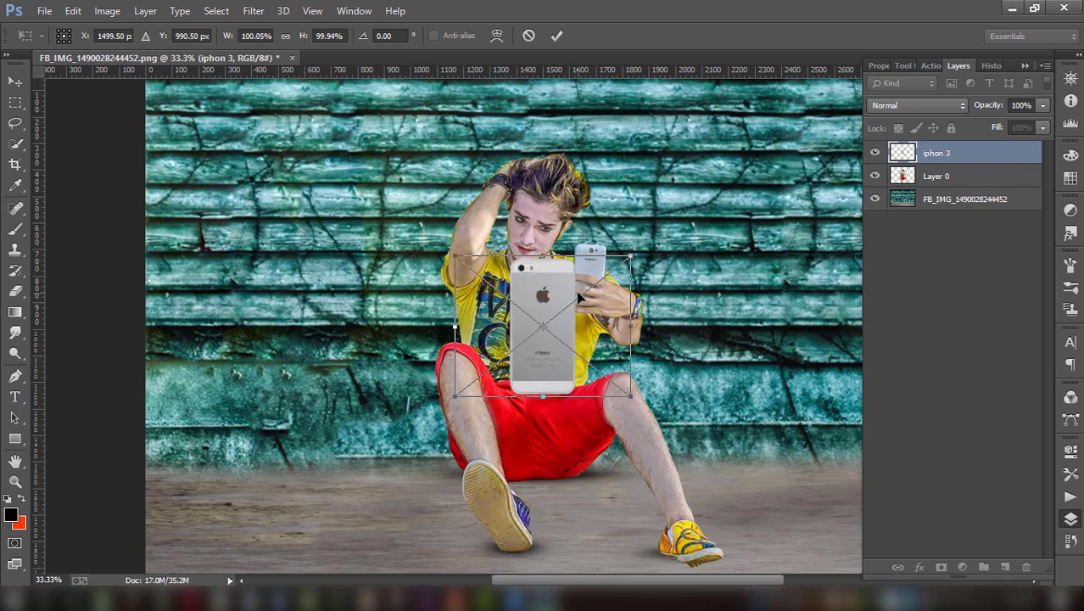
mouse_move(625, 253)
left_mouse_down()
mouse_move(600, 272)
mouse_move(604, 224)
mouse_move(645, 244)
mouse_move(630, 251)
left_mouse_up()
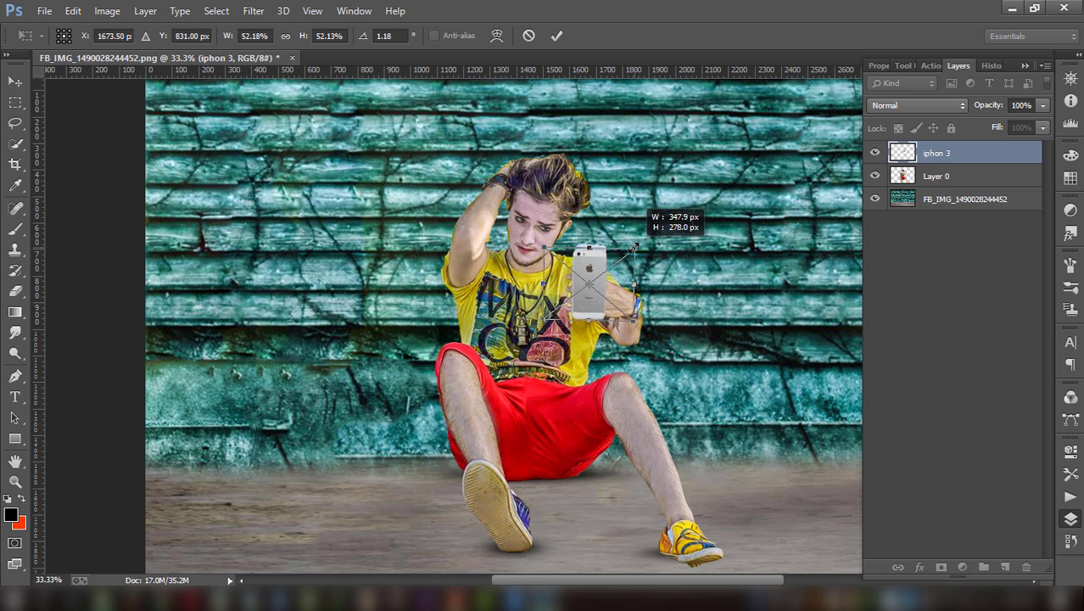
left_click_drag(606, 288, 605, 276)
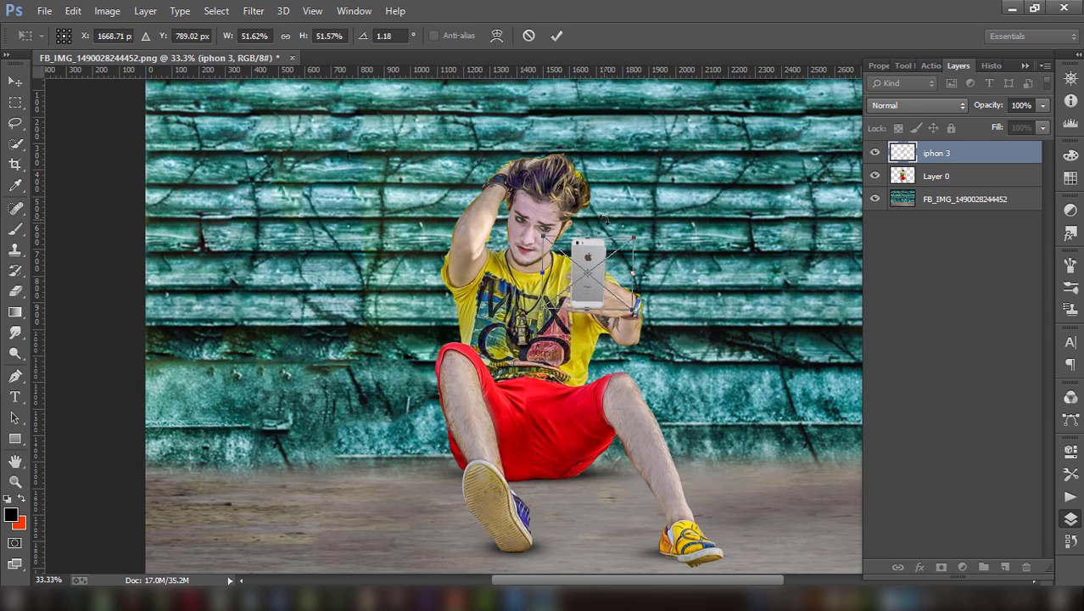
left_click_drag(605, 220, 608, 221)
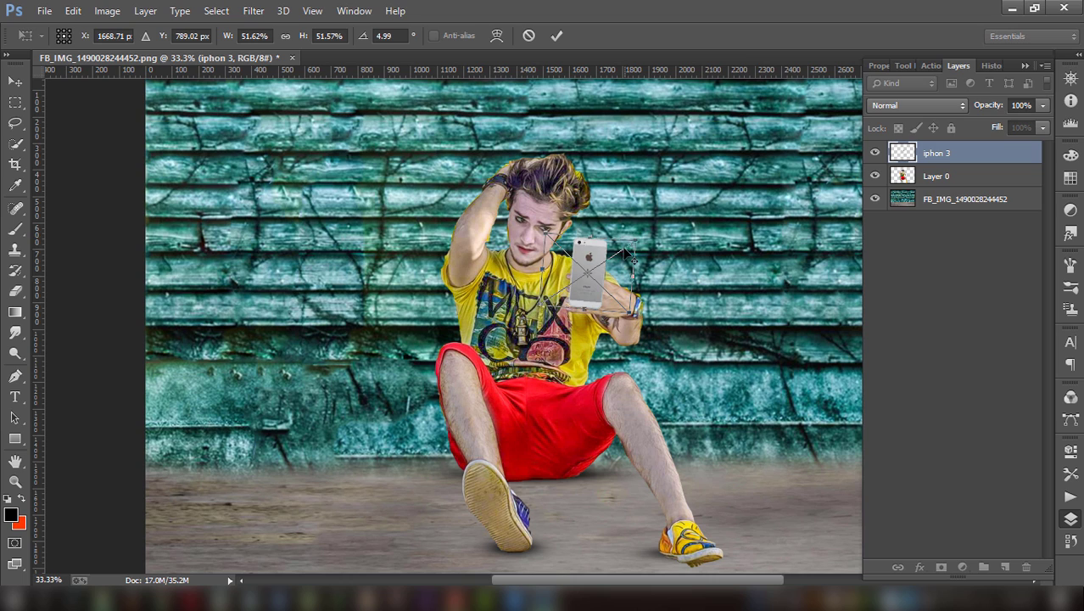
left_click_drag(616, 258, 620, 269)
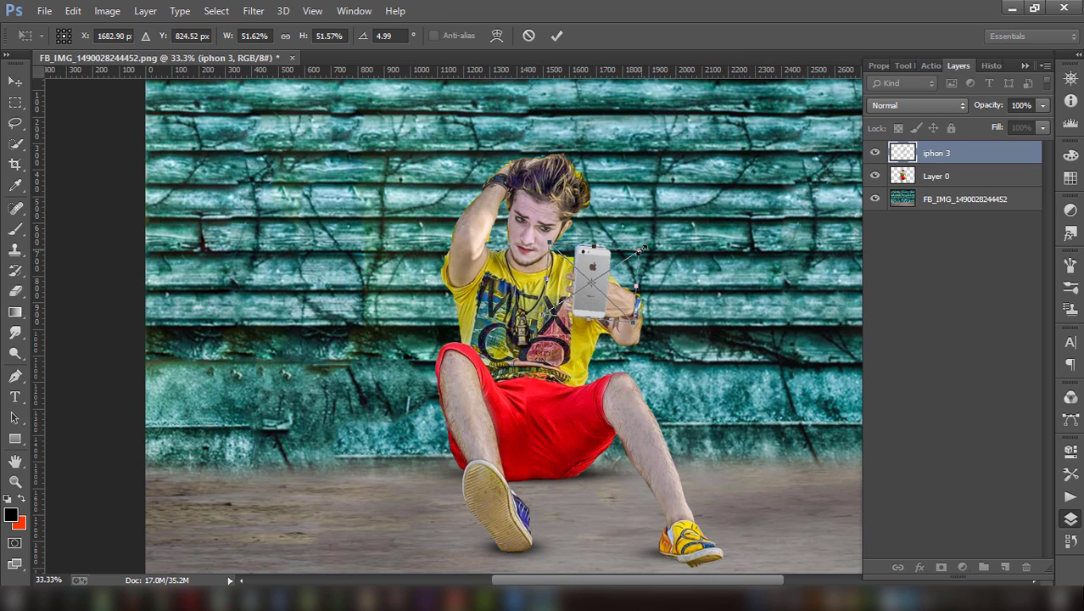
- Commit the iPhone transform, nudge it onto the fingers and set its opacity to 50%
left_click(557, 36)
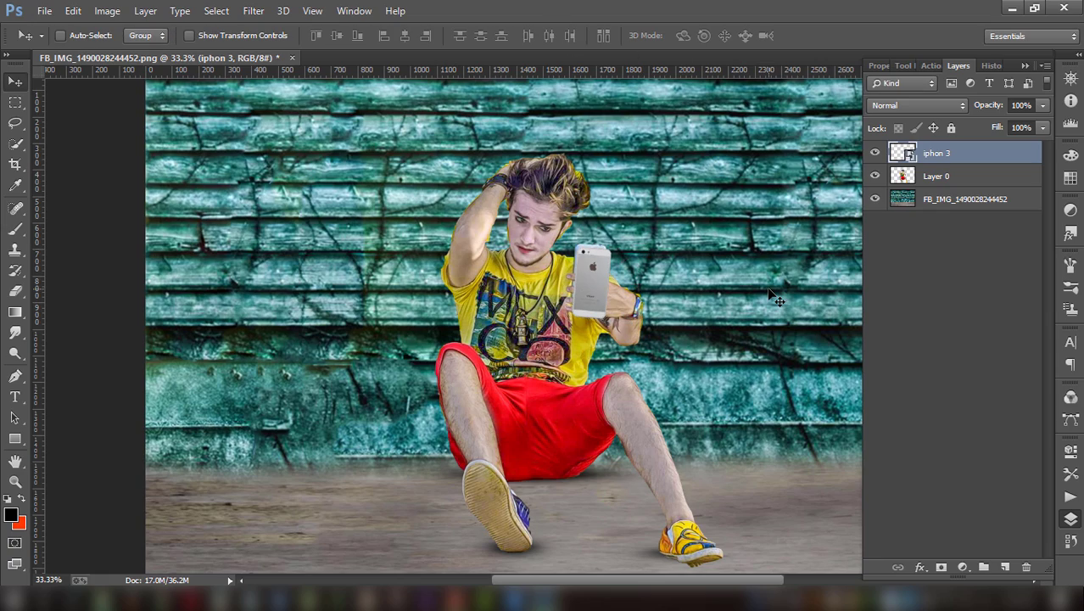
key("ctrl+plus")
key("ctrl+plus")
key("ctrl+plus")
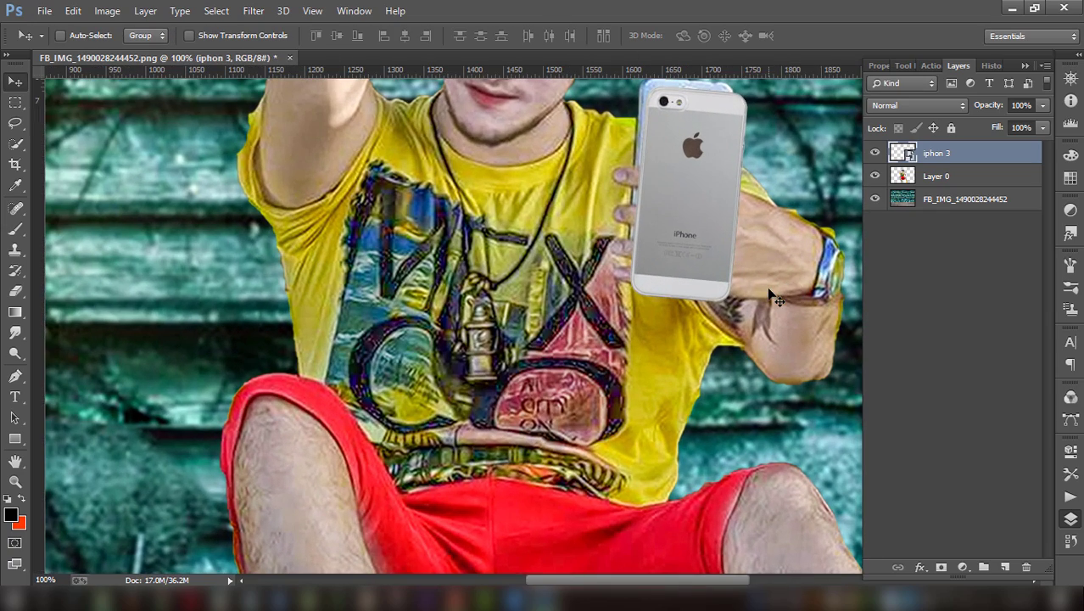
scroll(689, 225, "up", 1)
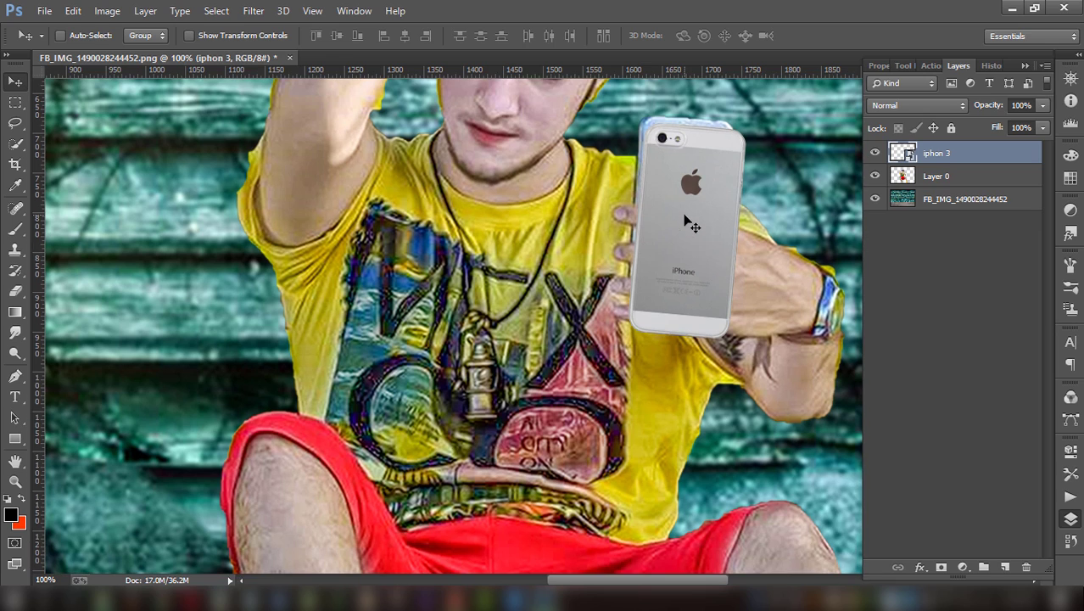
left_click_drag(687, 213, 676, 208)
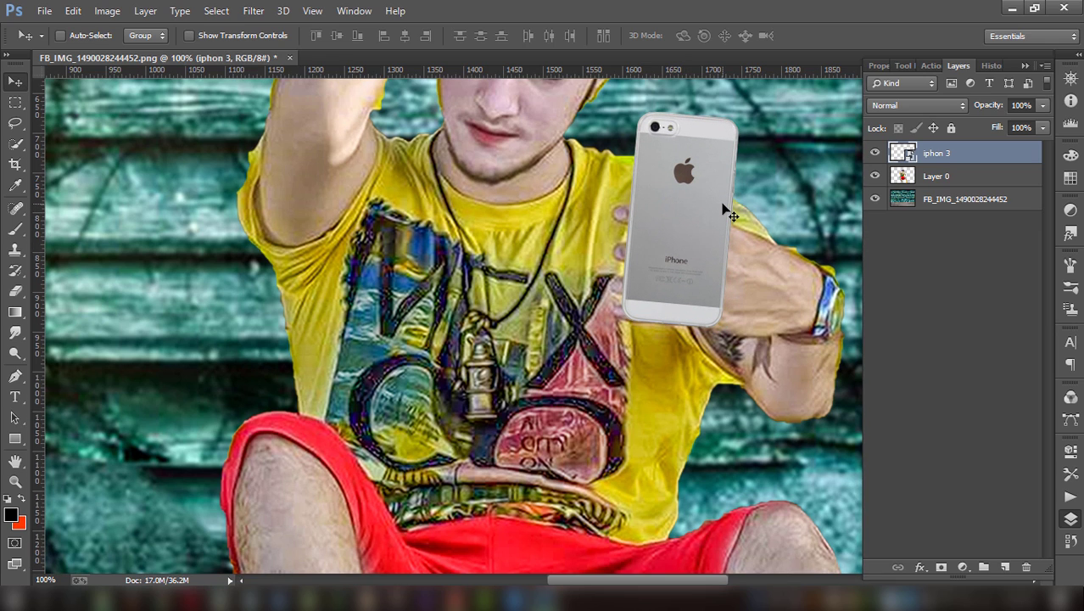
left_click(1042, 105)
left_click(1007, 126)
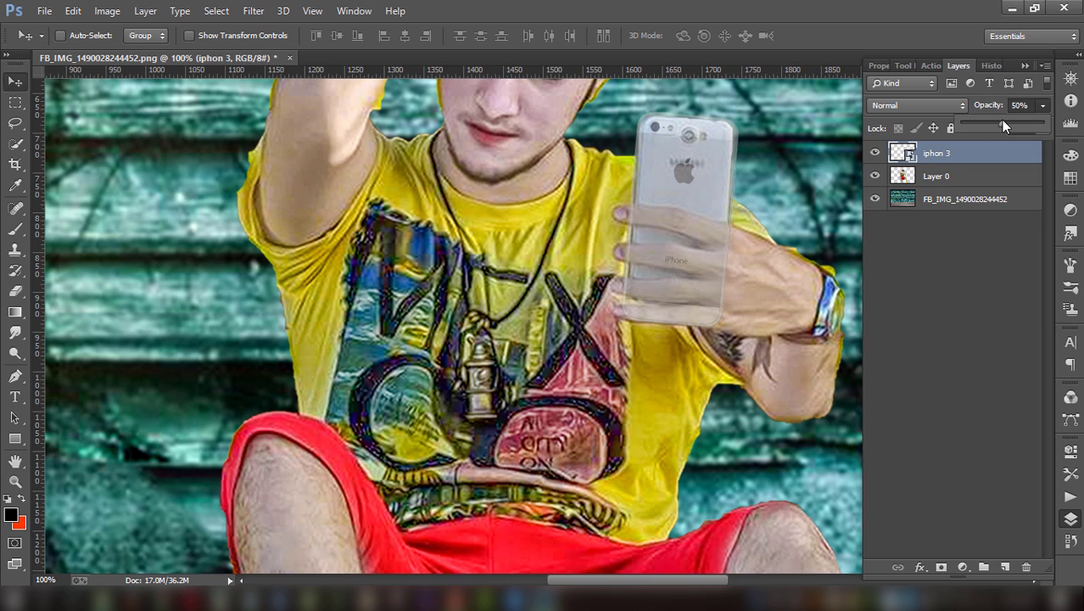
- Zoom and pan in close on the hand and phone, then select Layer 0
key("ctrl+plus")
scroll(734, 424, "right", 1)
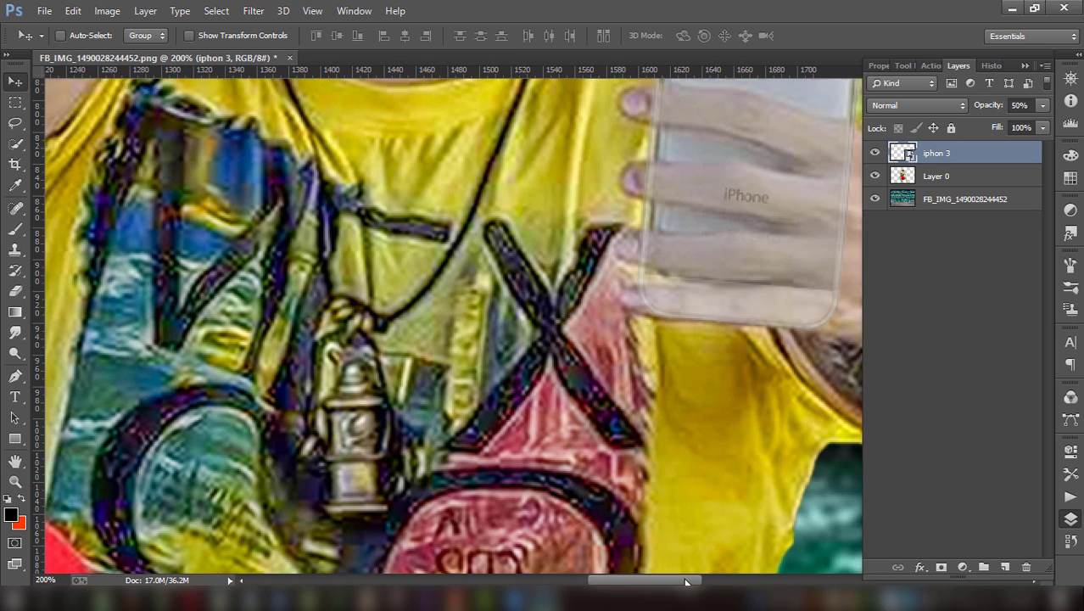
scroll(730, 390, "right", 2)
scroll(723, 357, "up", 2)
scroll(720, 344, "up", 1)
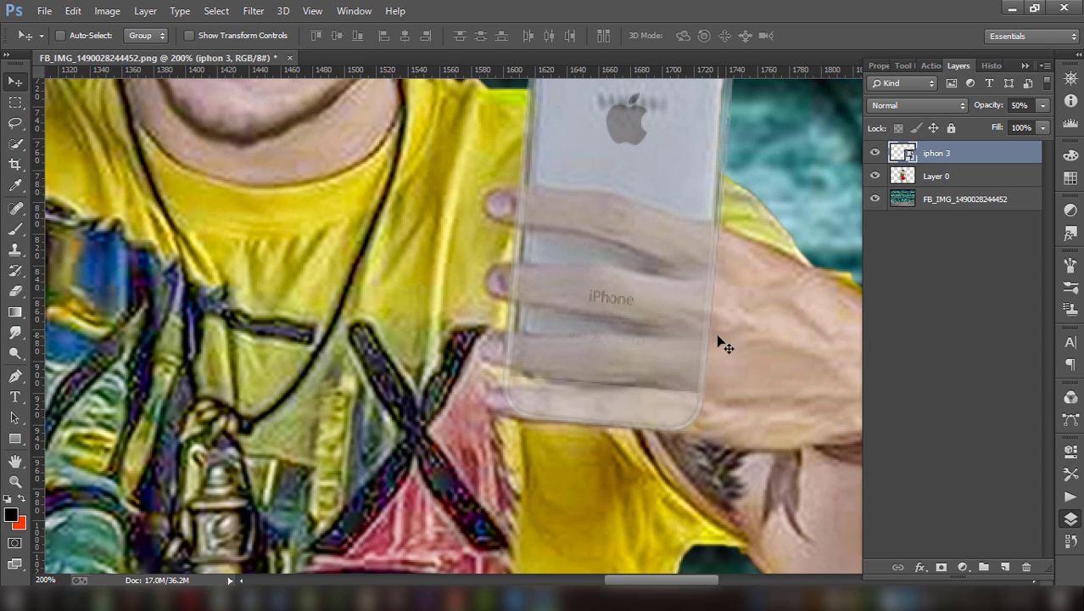
left_click(939, 180)
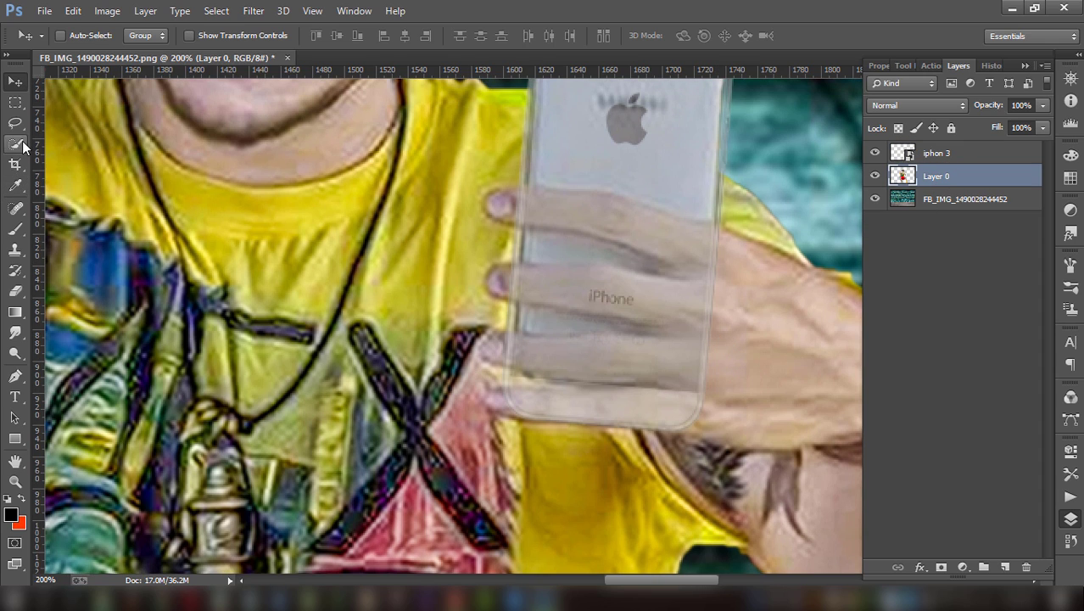
- Rasterize the iphon 3 layer and erase the phone over the index, middle and ring fingers
left_click(15, 291)
left_click(939, 156)
key("bracketleft")
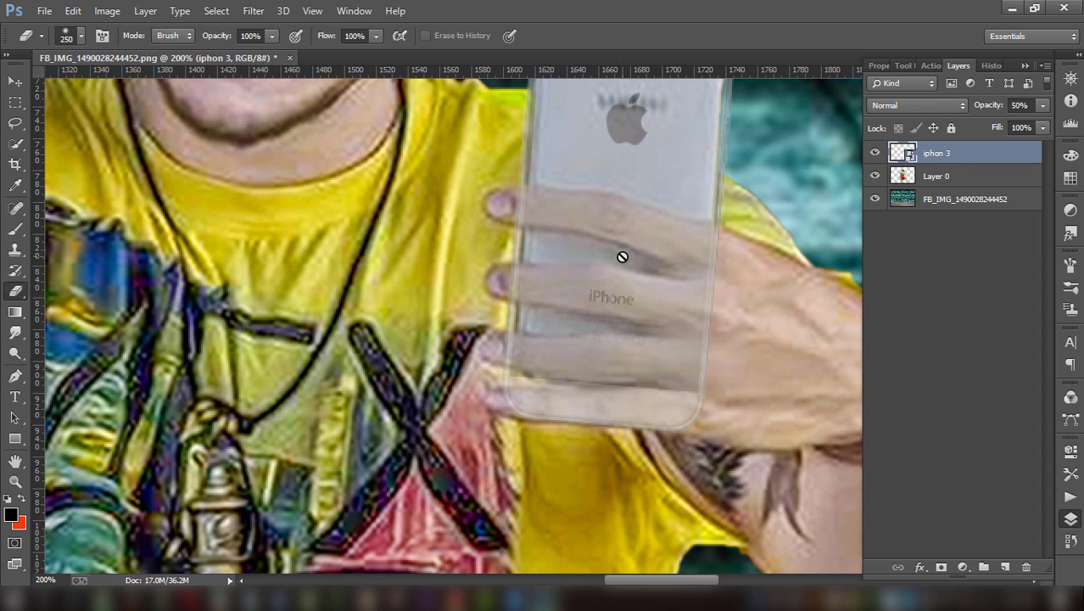
key("bracketleft")
key("bracketleft")
right_click(940, 155)
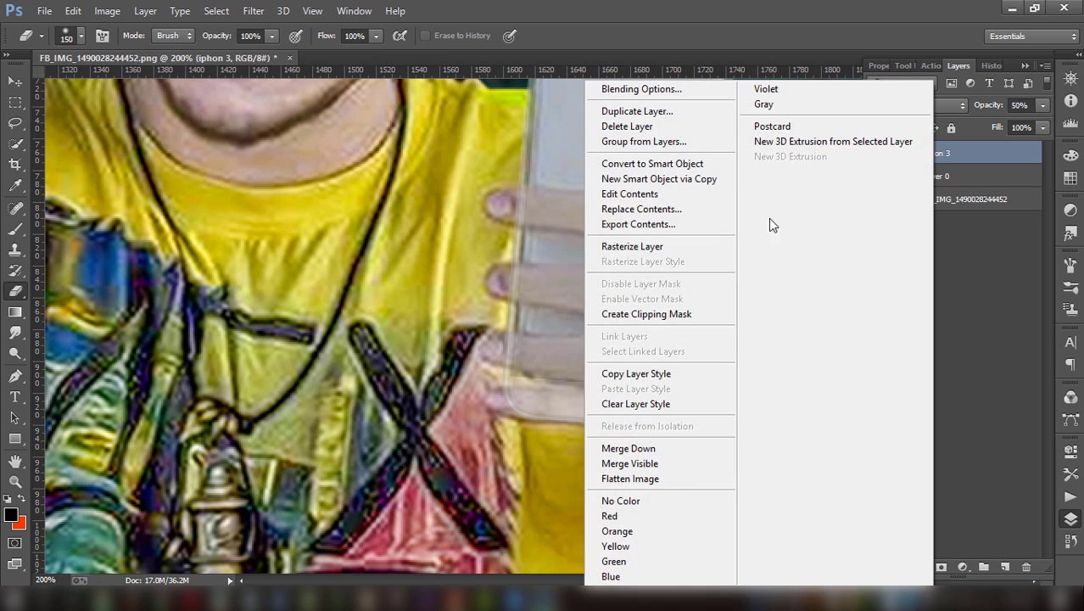
left_click(693, 245)
key("bracketleft")
key("bracketleft")
key("bracketleft")
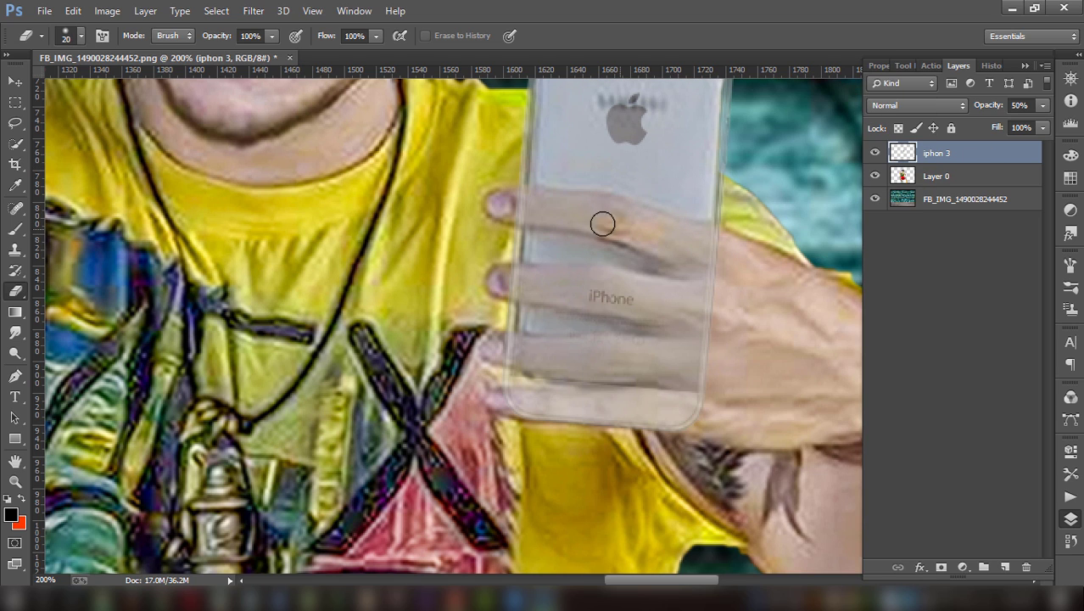
mouse_move(523, 211)
left_mouse_down()
mouse_move(614, 213)
mouse_move(537, 205)
mouse_move(707, 250)
mouse_move(661, 237)
mouse_move(711, 262)
mouse_move(670, 295)
mouse_move(593, 281)
mouse_move(615, 287)
left_mouse_up()
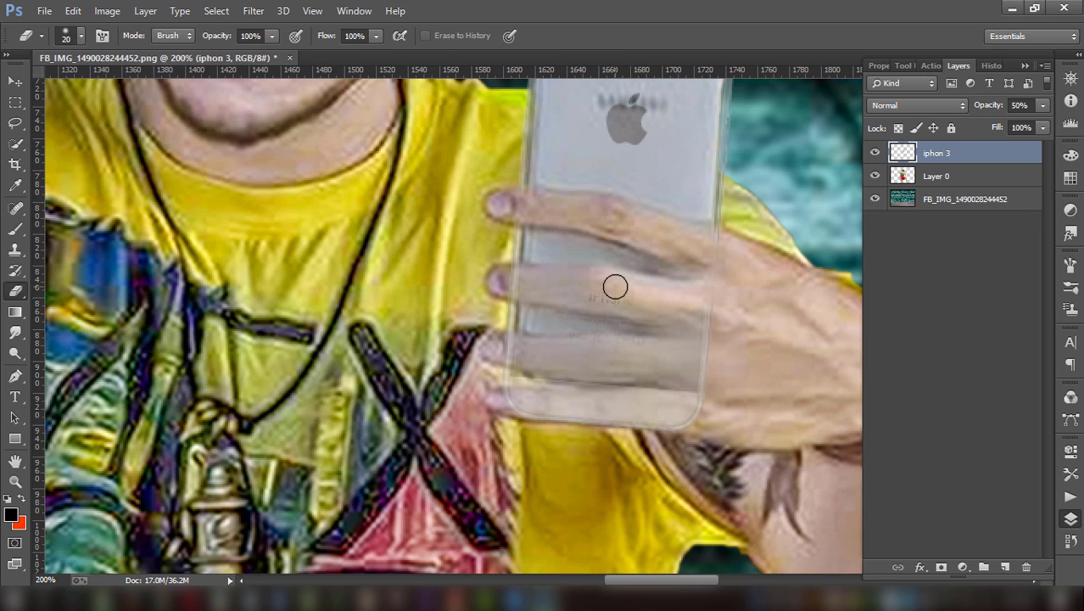
mouse_move(615, 287)
left_mouse_down()
mouse_move(624, 288)
mouse_move(574, 293)
mouse_move(513, 277)
mouse_move(600, 278)
mouse_move(576, 293)
mouse_move(539, 281)
mouse_move(705, 305)
mouse_move(678, 306)
left_mouse_up()
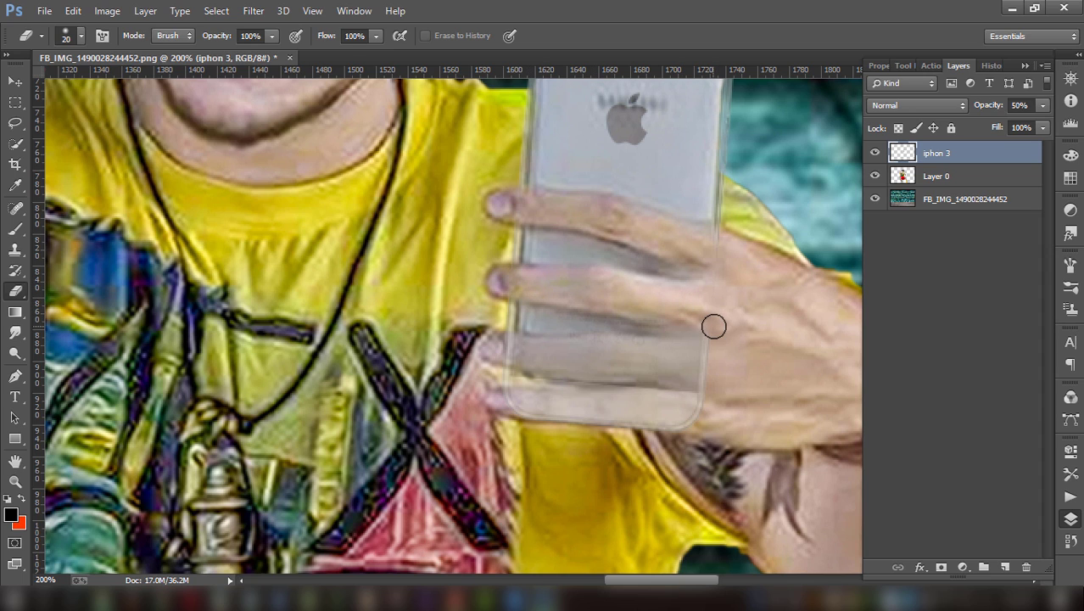
mouse_move(714, 353)
left_mouse_down()
mouse_move(641, 353)
mouse_move(709, 368)
mouse_move(681, 369)
mouse_move(516, 347)
left_mouse_up()
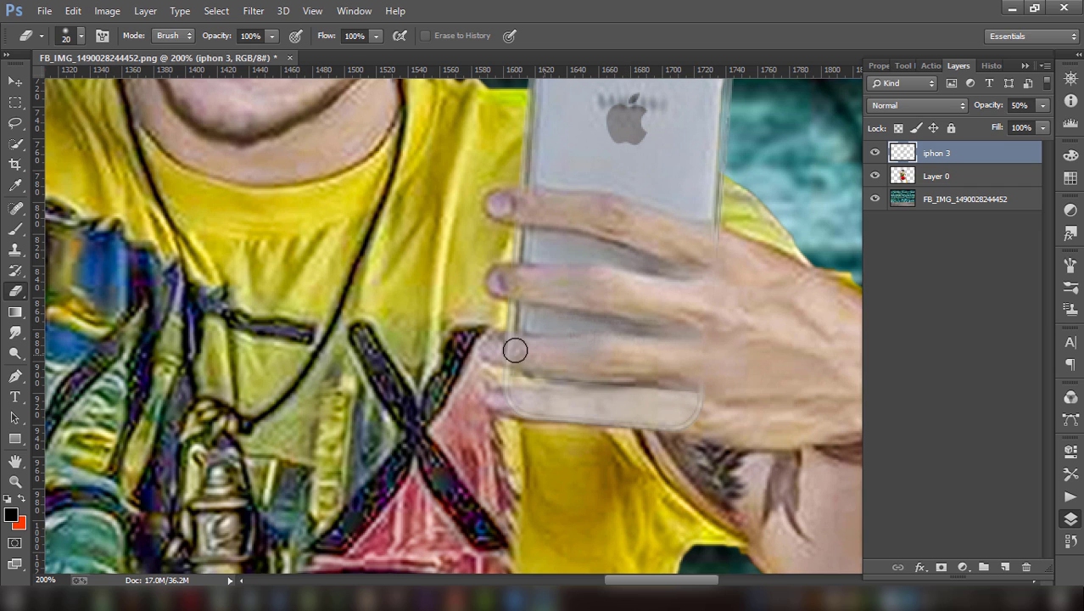
- Try the iphon 3 layer opacity at 100%, 28% and 69% to check the fingers
left_click(1043, 106)
left_click_drag(1047, 127, 1058, 125)
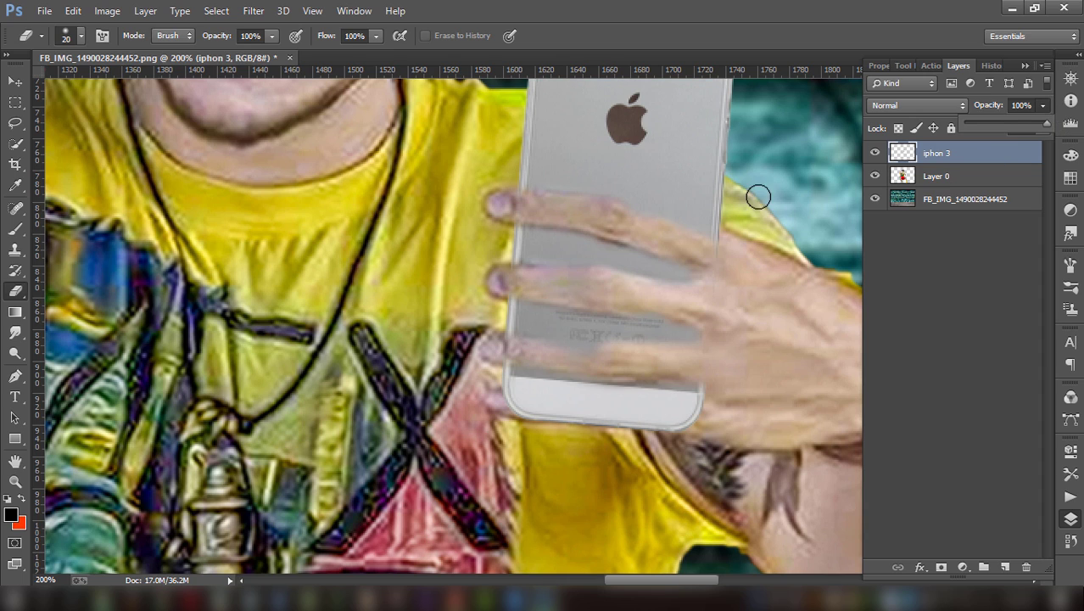
left_click(696, 252)
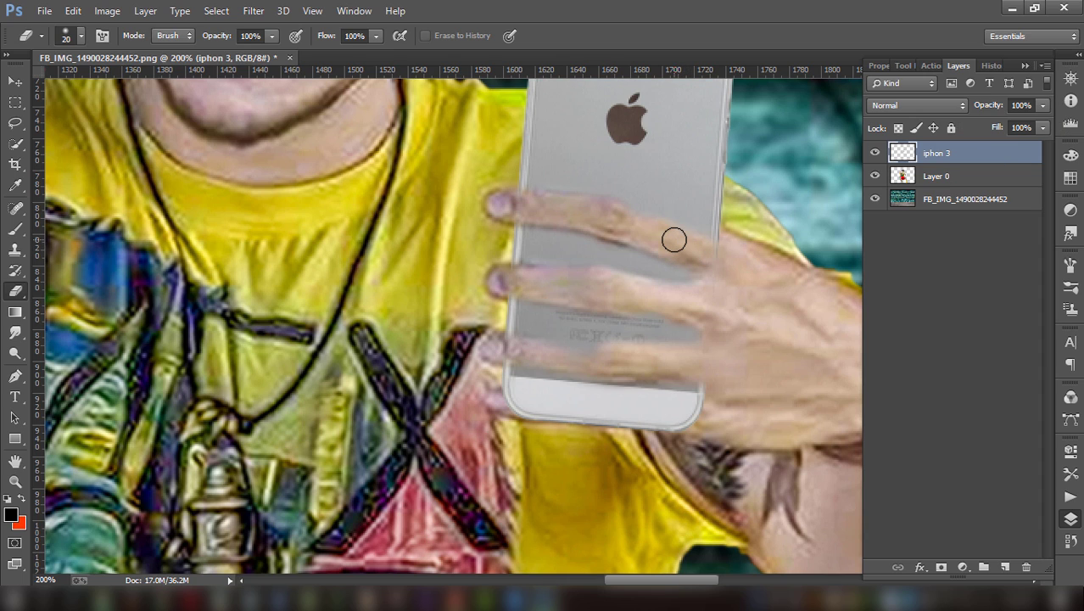
left_click(1043, 106)
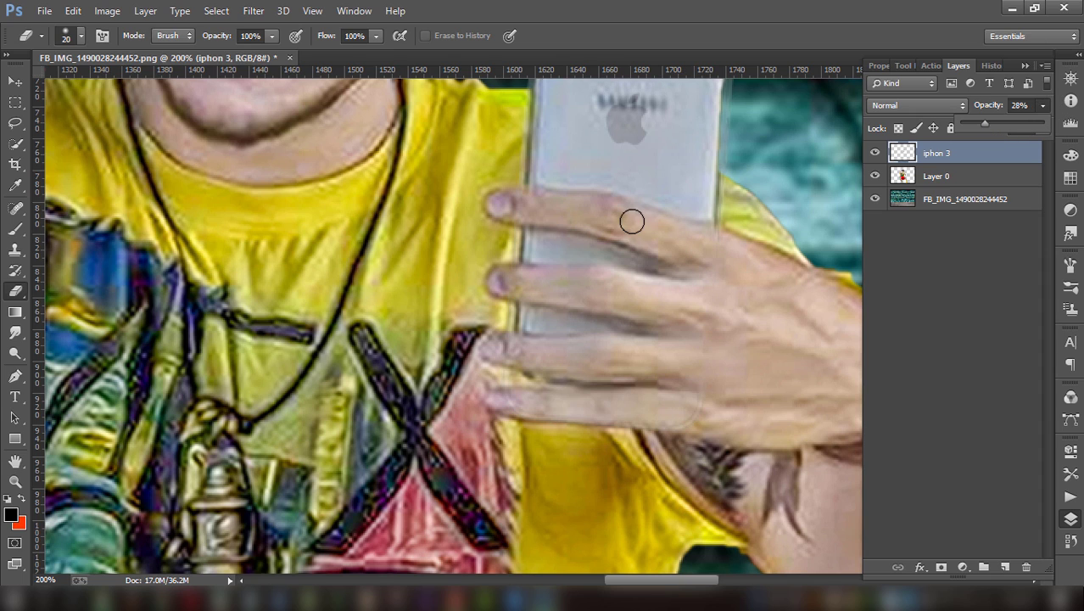
left_click(637, 222)
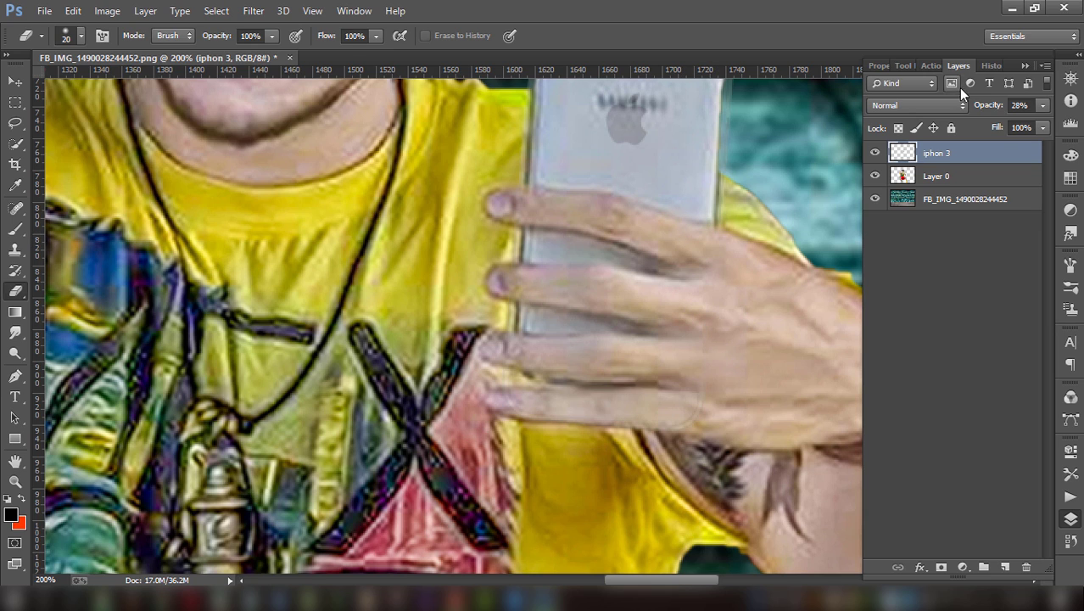
left_click(1041, 106)
left_click(1021, 121)
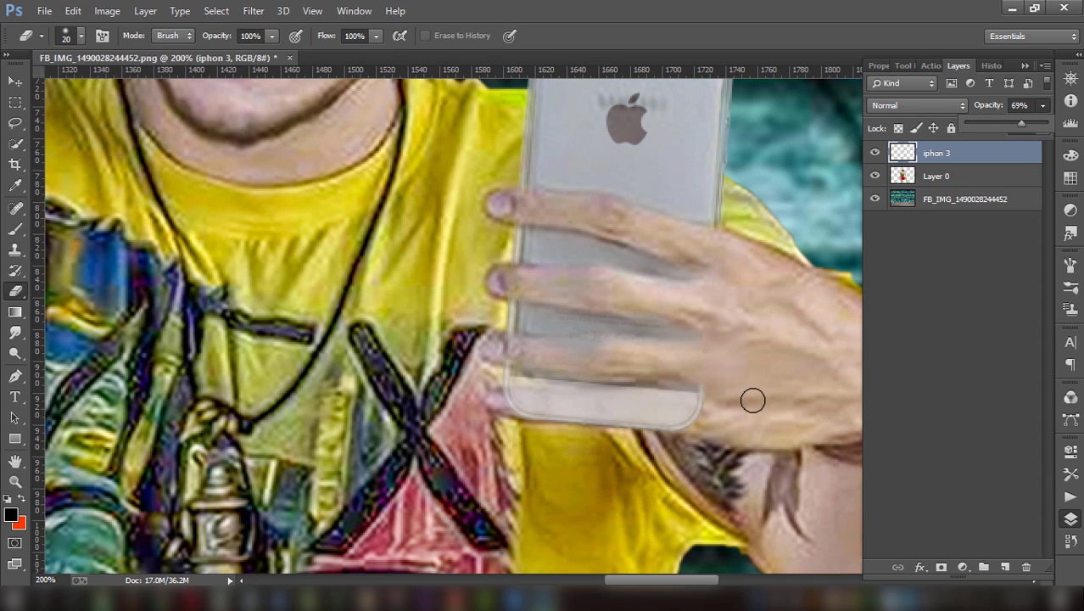
left_click(703, 373)
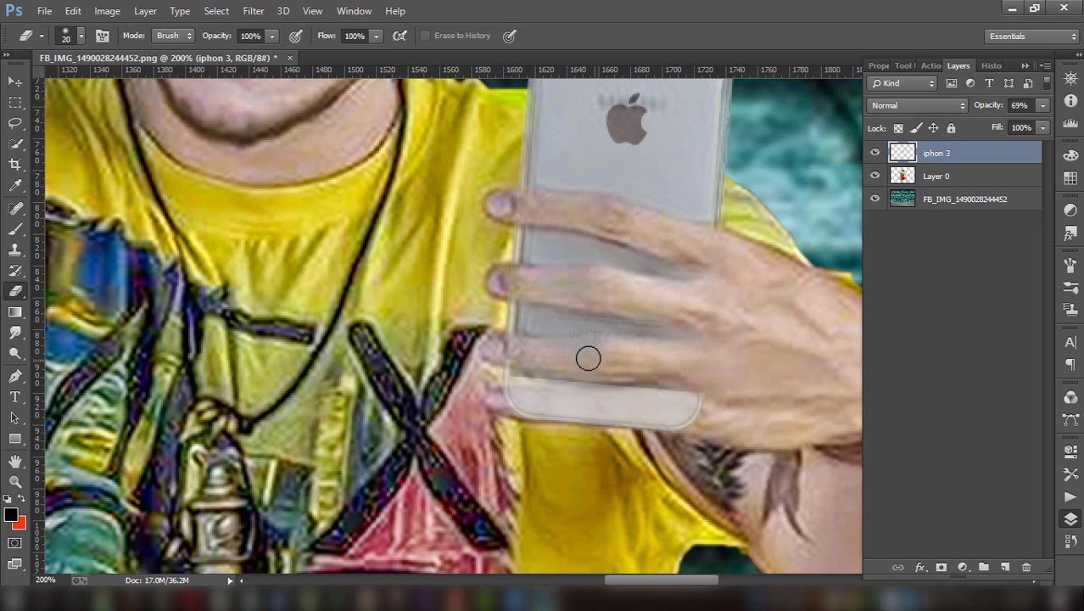
- Erase the phone edge around a fingertip and restore the layer to 100% opacity
left_click_drag(506, 353, 504, 358)
left_click(1042, 106)
left_click_drag(1033, 123, 1057, 125)
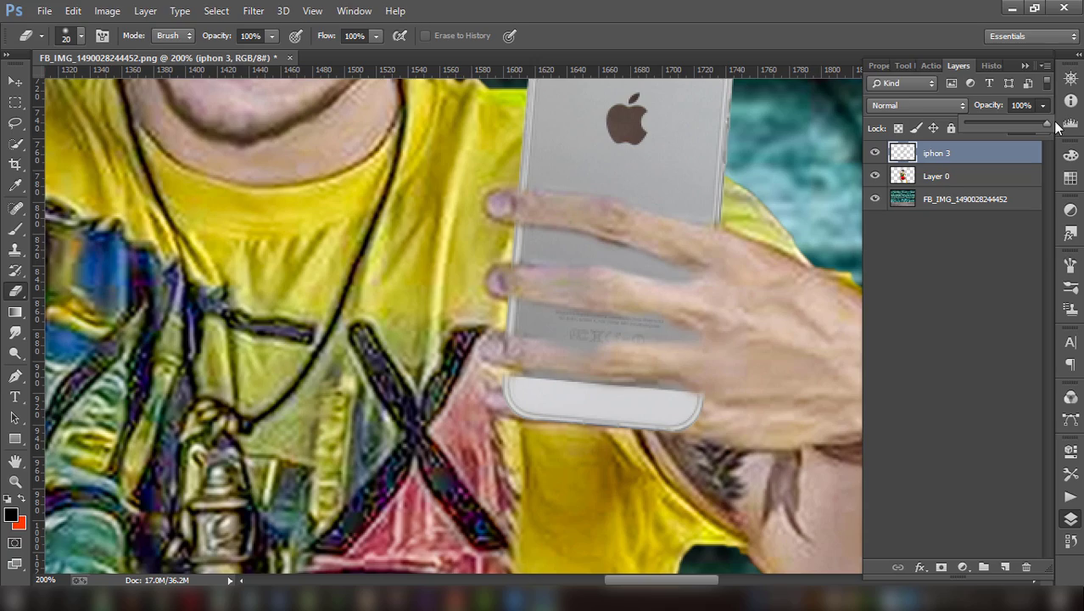
key("ctrl+minus")
key("ctrl+minus")
key("ctrl+minus")
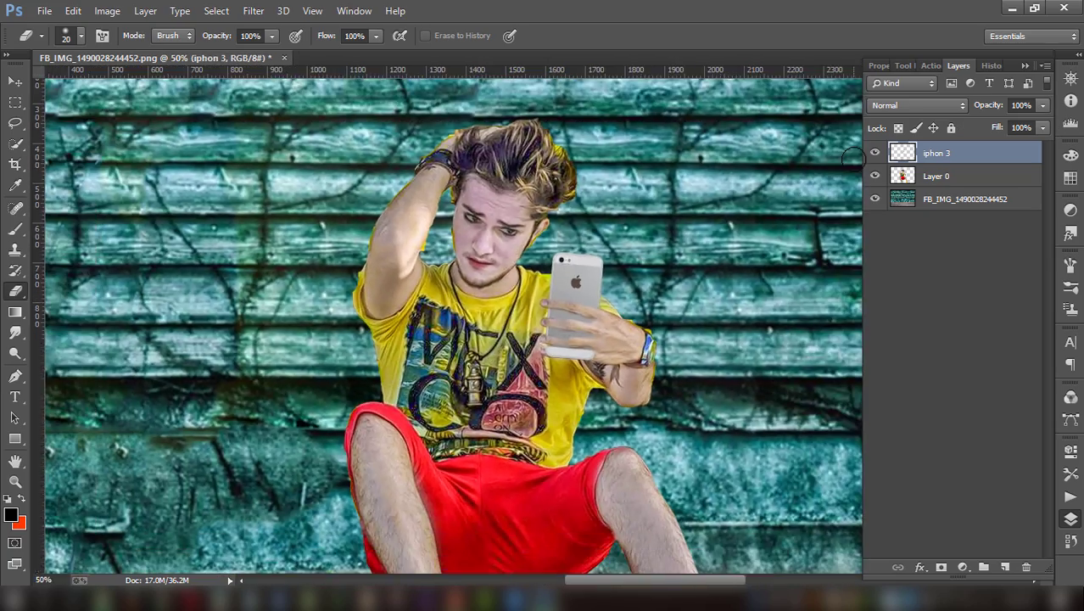
key("ctrl+minus")
key("ctrl+minus")
key("ctrl+plus")
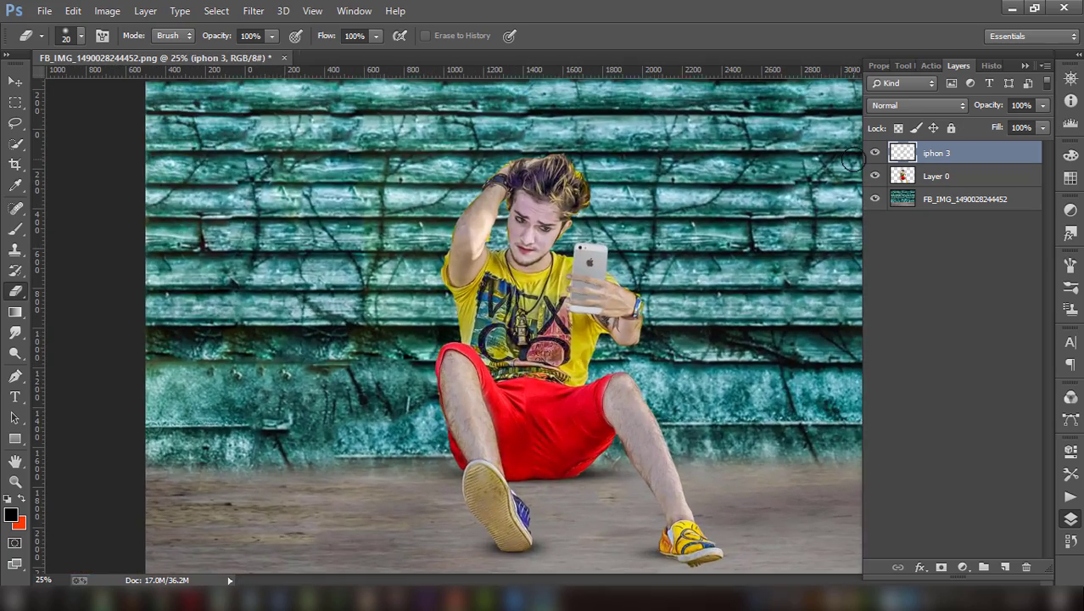
key("ctrl+plus")
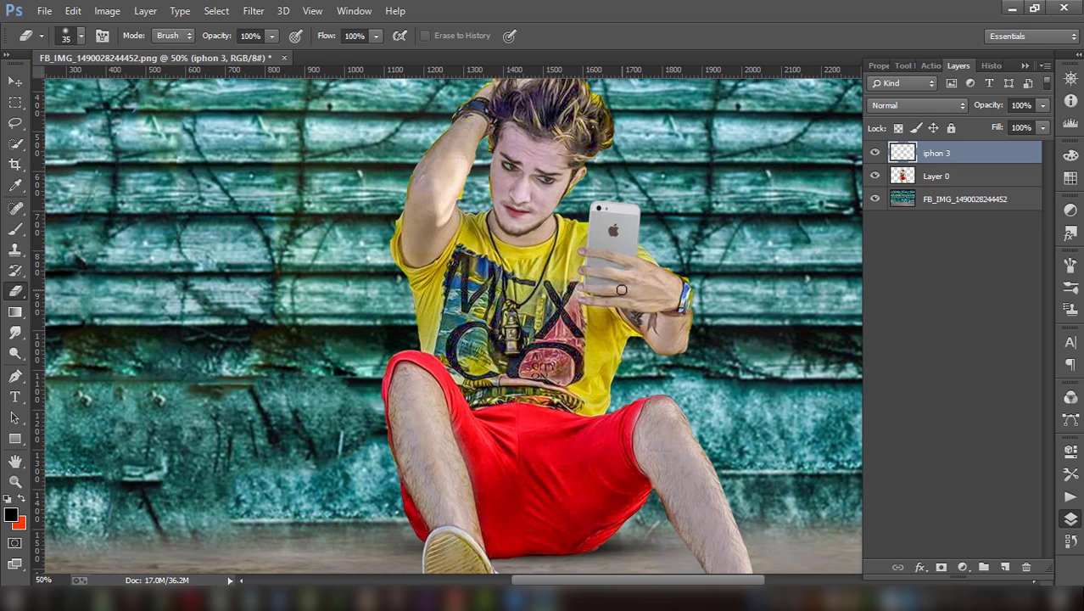
- Apply Curves to the iPhone layer, lifting a midtone point to about 146/165
left_click(108, 11)
mouse_move(130, 51)
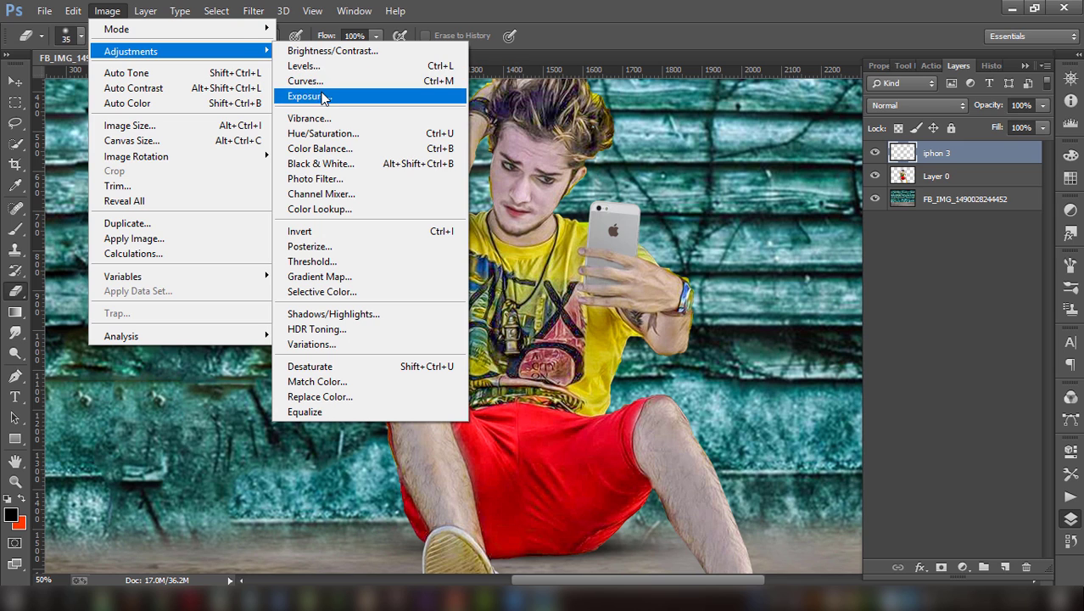
left_click(307, 80)
left_click(882, 238)
left_click_drag(883, 238, 875, 234)
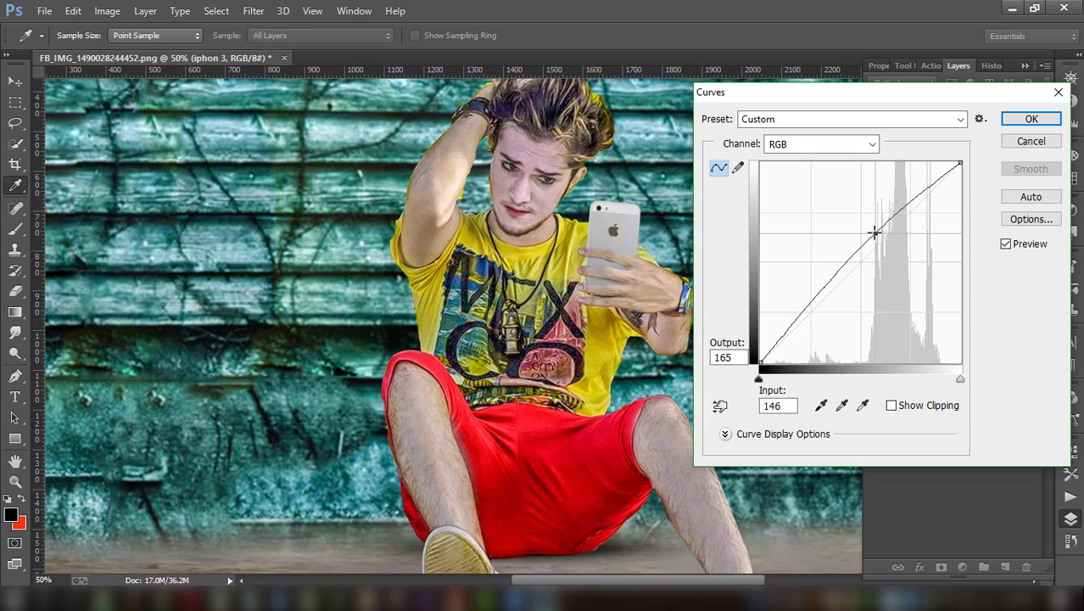
left_click(1030, 119)
key("e")
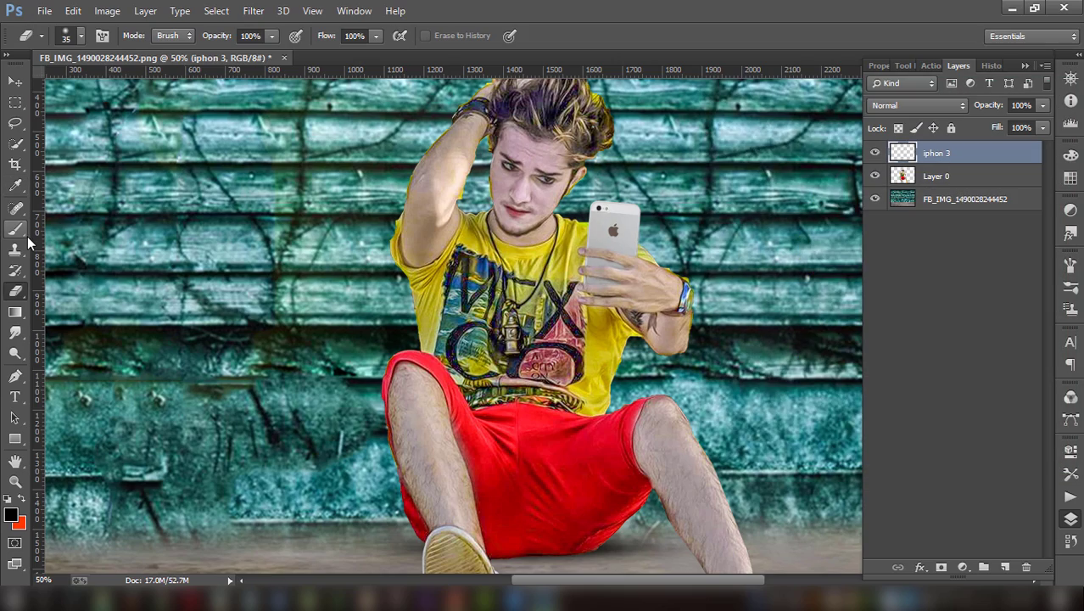
key("ctrl+minus")
key("ctrl+minus")
key("ctrl+minus")
key("ctrl+plus")
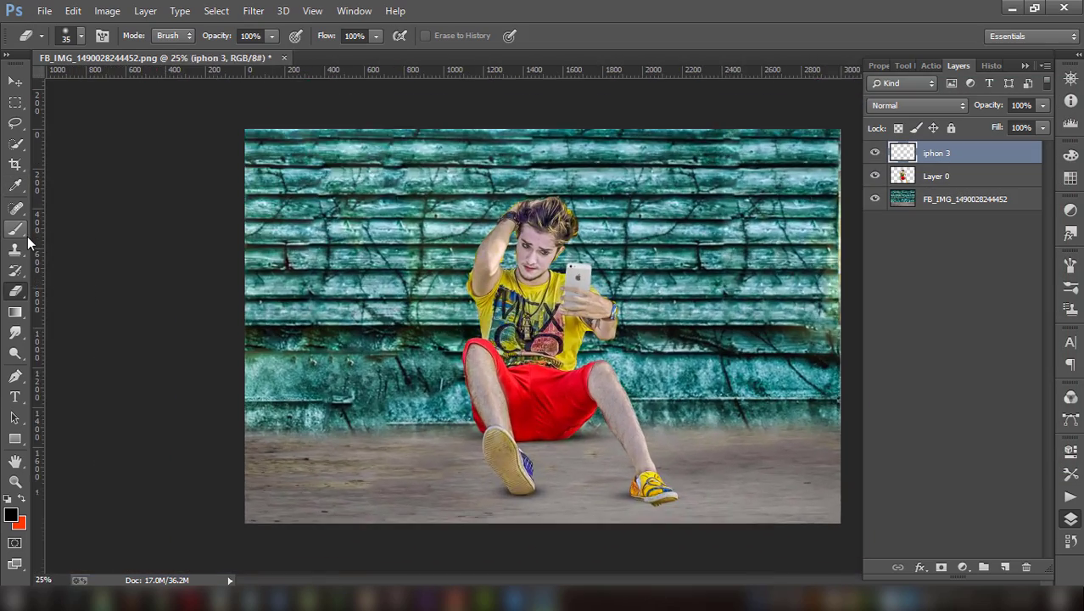
key("ctrl+plus")
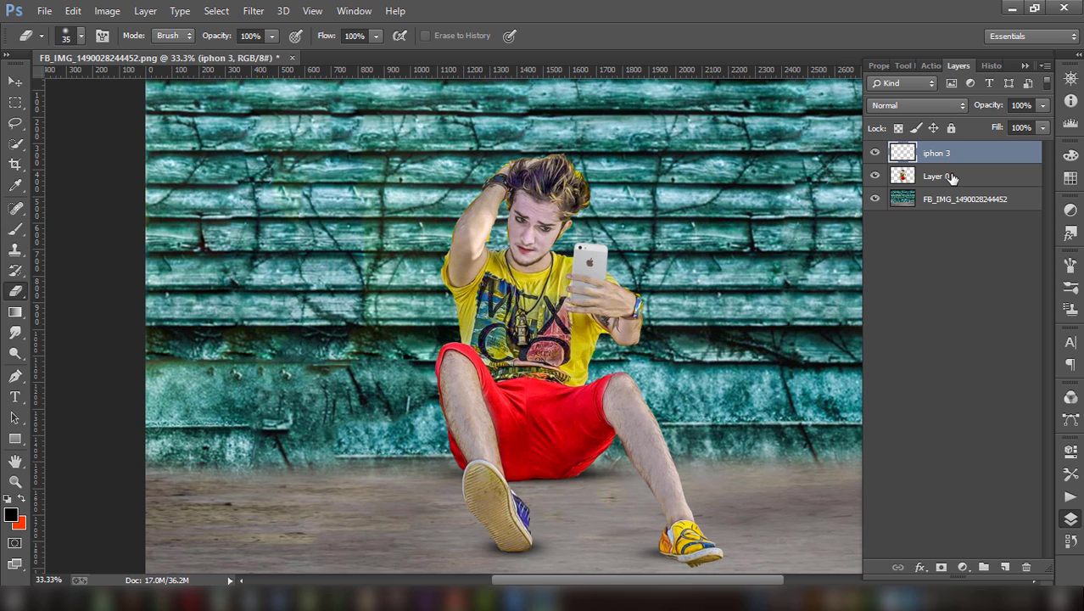
- Merge the iphon 3 phone layer together with Layer 0
left_click(951, 176, "ctrl")
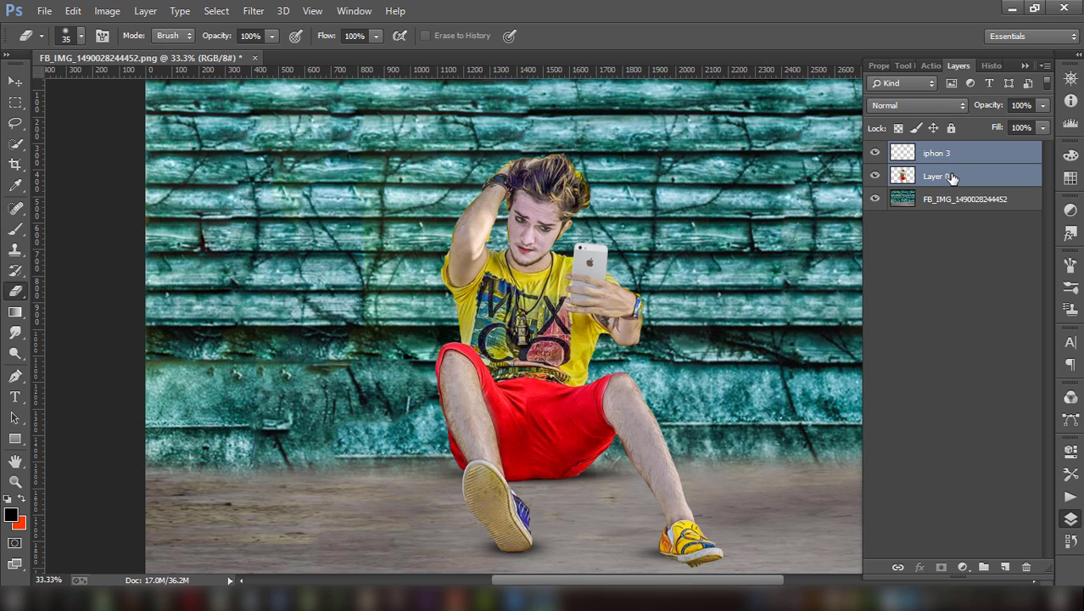
right_click(951, 176)
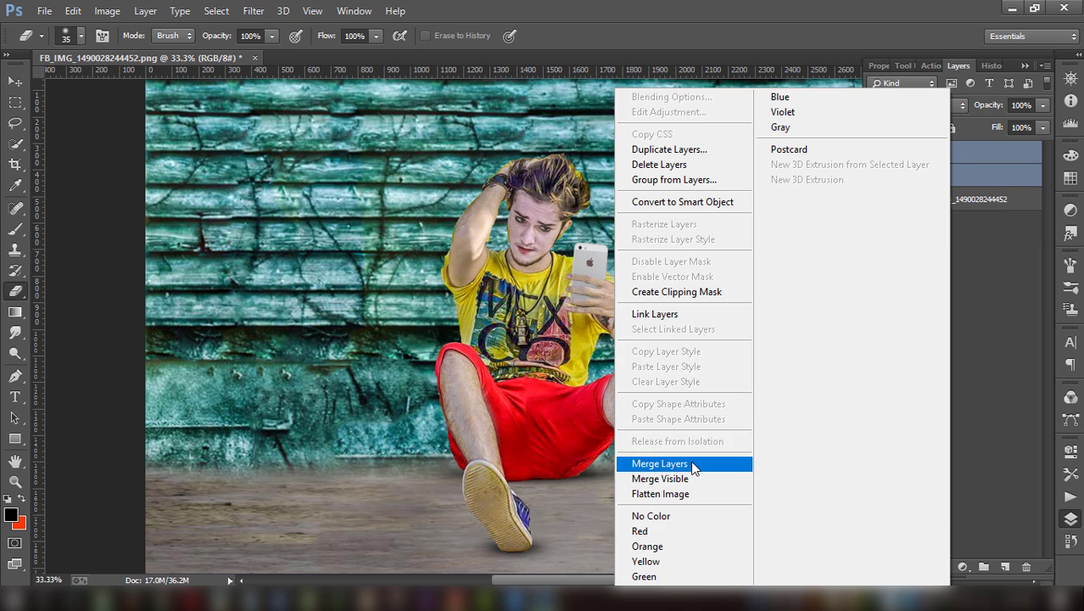
left_click(689, 460)
key("ctrl+minus")
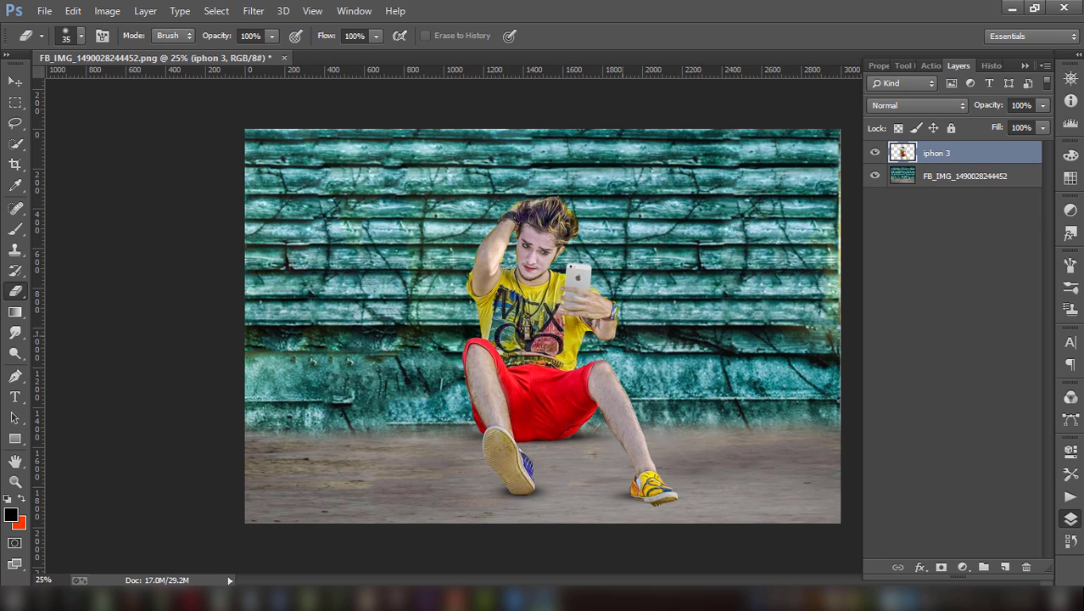
- Stamp all visible layers into a new merged Layer 1 on top
left_click(951, 180, "shift")
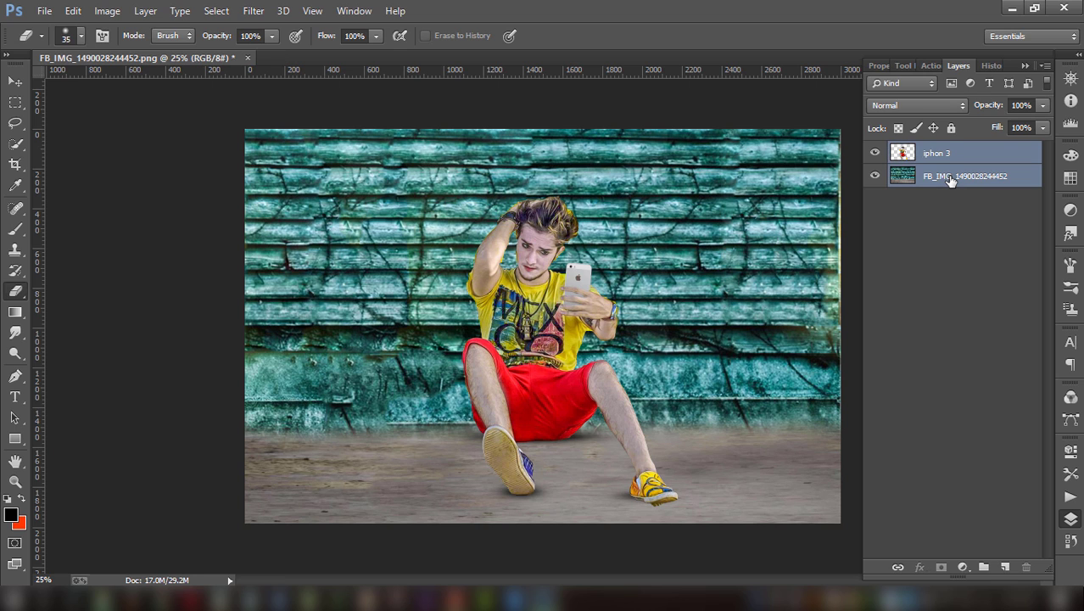
right_click(957, 178)
left_click(1004, 149)
key("ctrl+shift+alt+e")
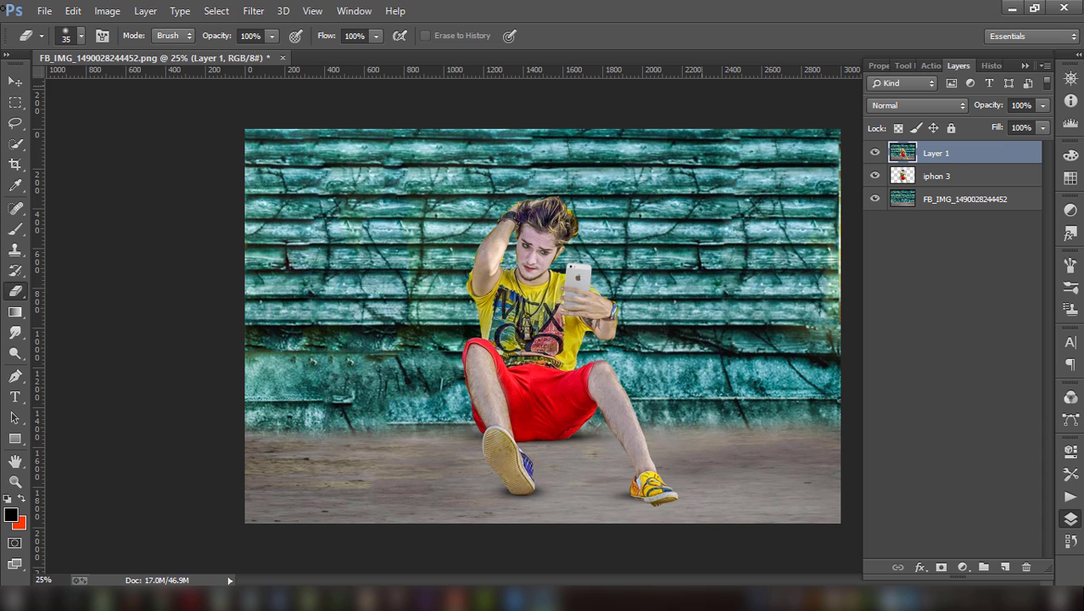
left_click(253, 11)
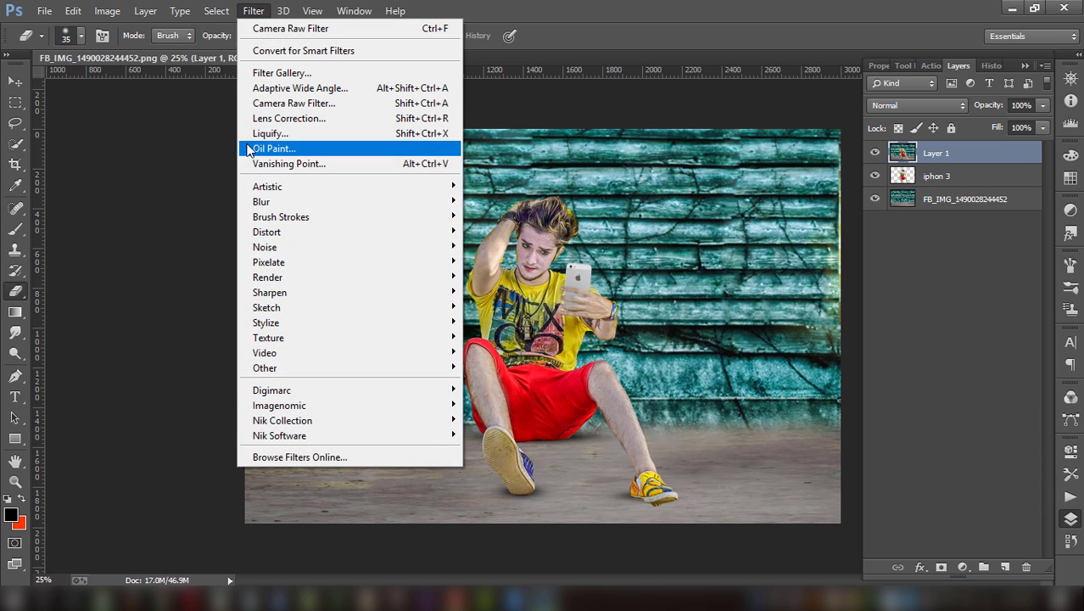
- Launch Nik Collection's Color Efex Pro 4 on the merged layer
left_click(177, 120)
left_click(253, 11)
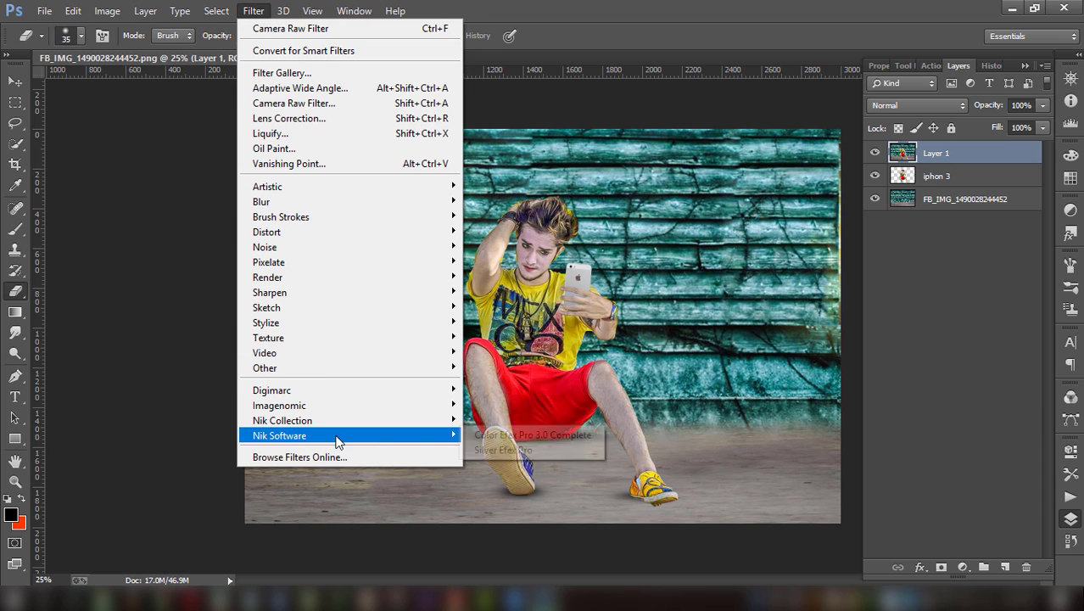
mouse_move(282, 419)
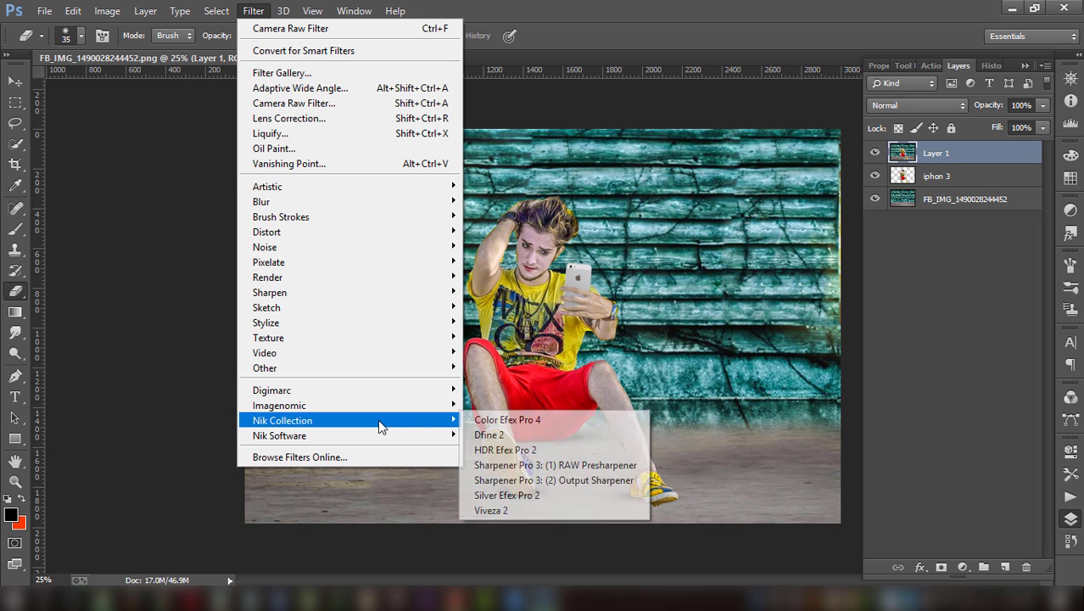
left_click(488, 421)
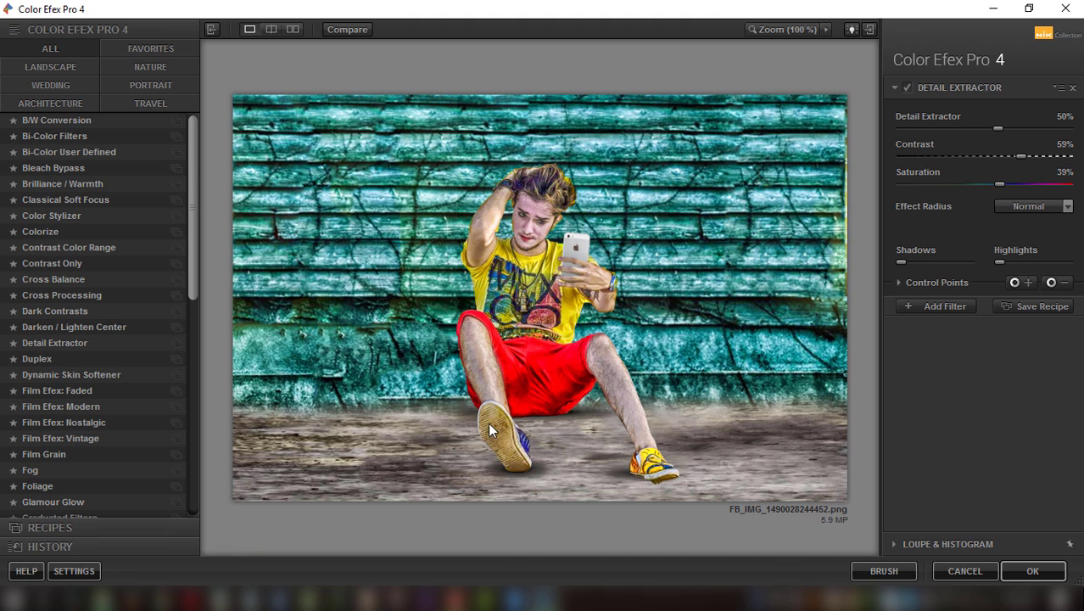
- Apply Detail Extractor at 36% detail, 36% contrast, 22% saturation and 26% shadows
left_click(37, 341)
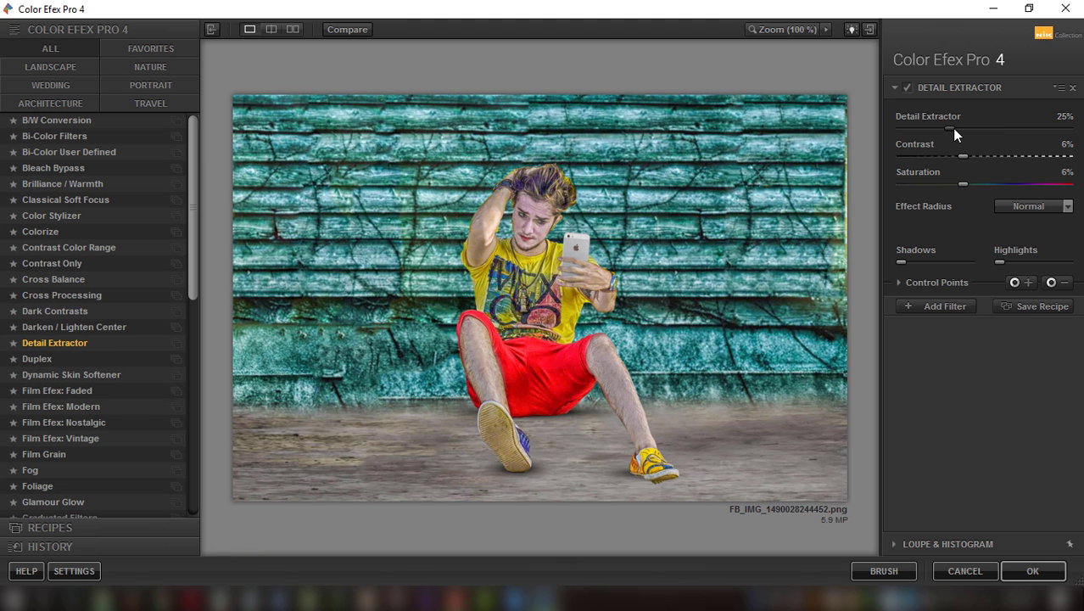
left_click_drag(954, 129, 978, 126)
scroll(1009, 130, "up", 1)
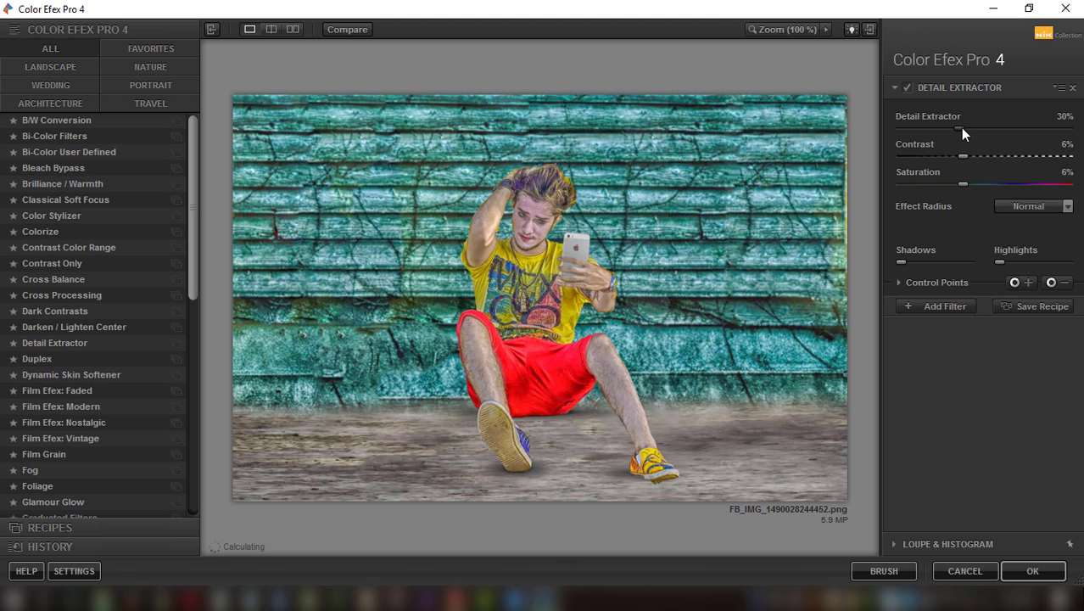
mouse_move(964, 156)
left_mouse_down()
mouse_move(1001, 156)
mouse_move(972, 154)
left_mouse_up()
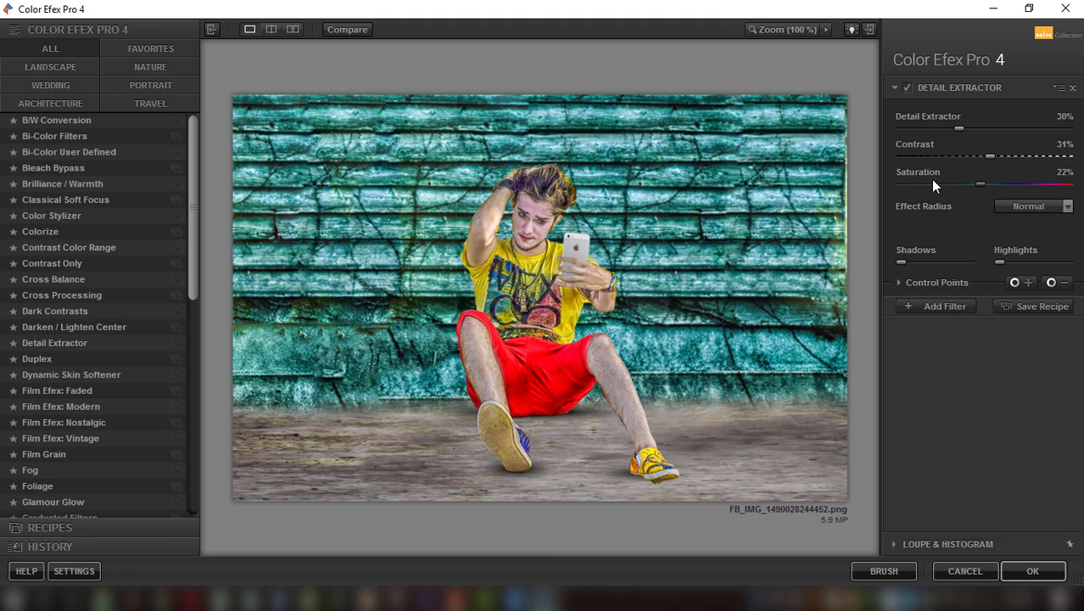
left_click_drag(1006, 131, 1036, 131)
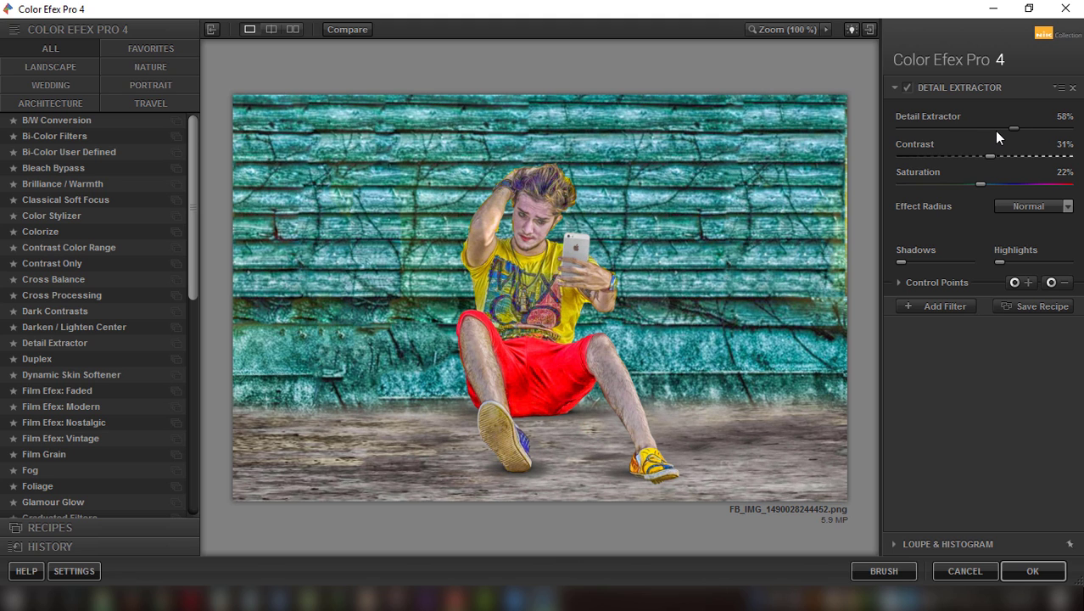
left_click_drag(997, 132, 973, 127)
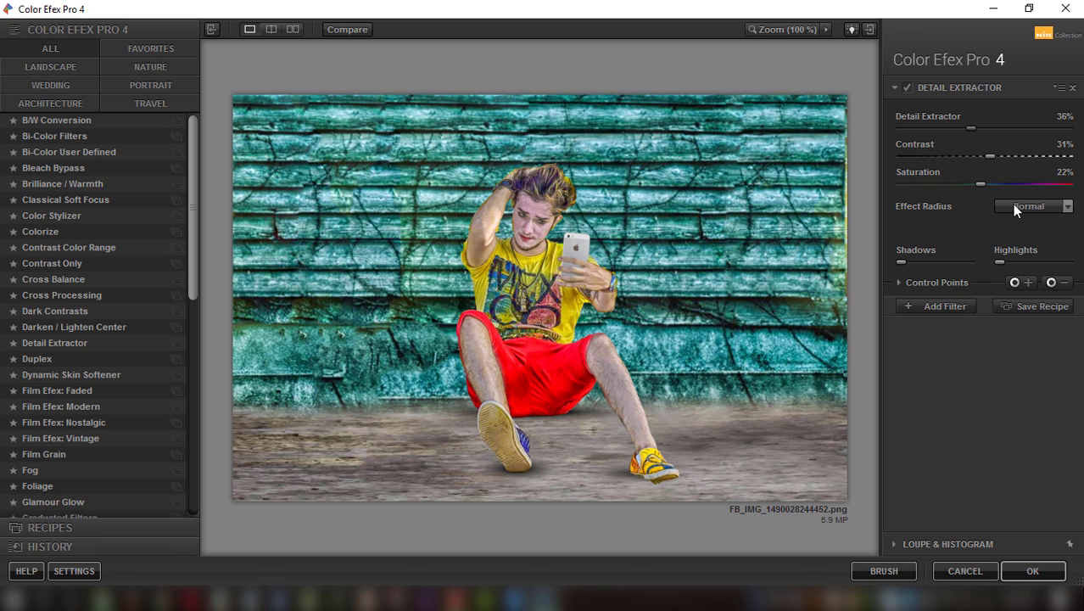
mouse_move(1015, 154)
left_mouse_down()
mouse_move(986, 156)
mouse_move(998, 158)
left_mouse_up()
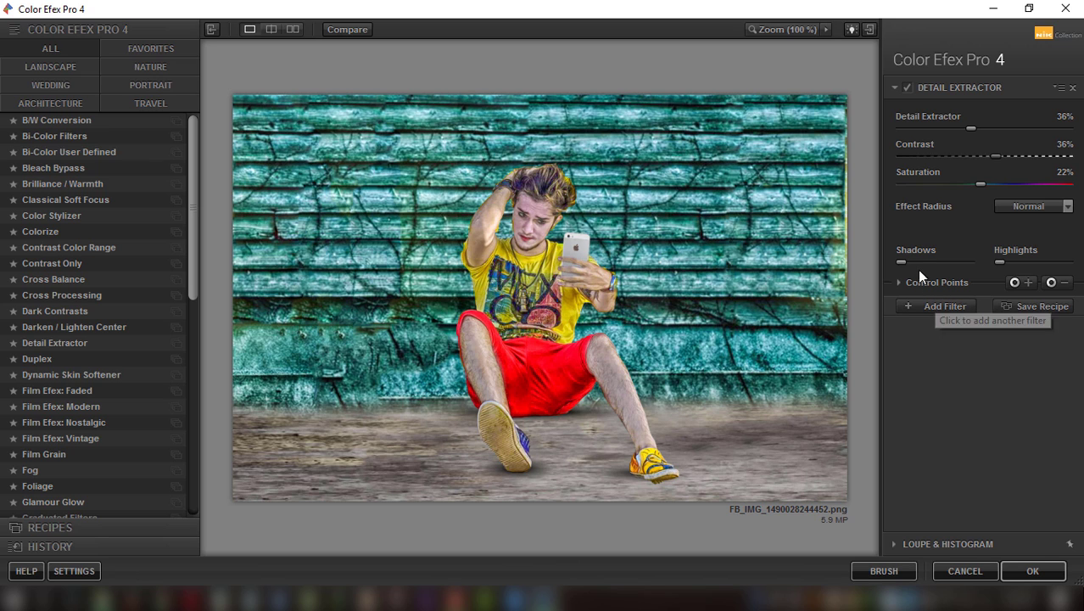
left_click_drag(901, 262, 918, 259)
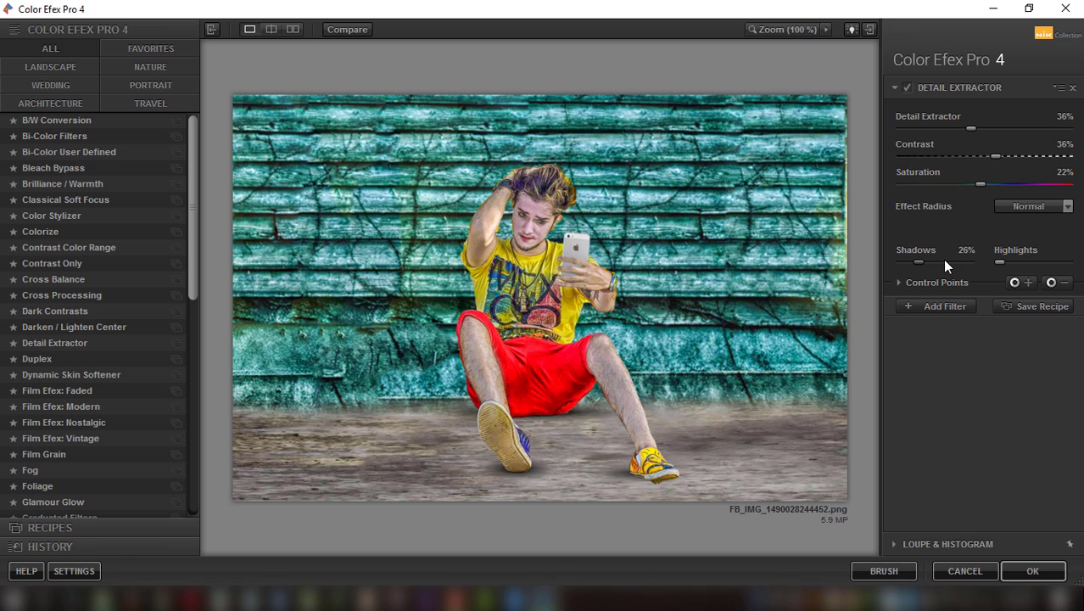
- Add Dark Contrasts with brightness -48%, contrast -32% and saturation 15%
left_click(929, 307)
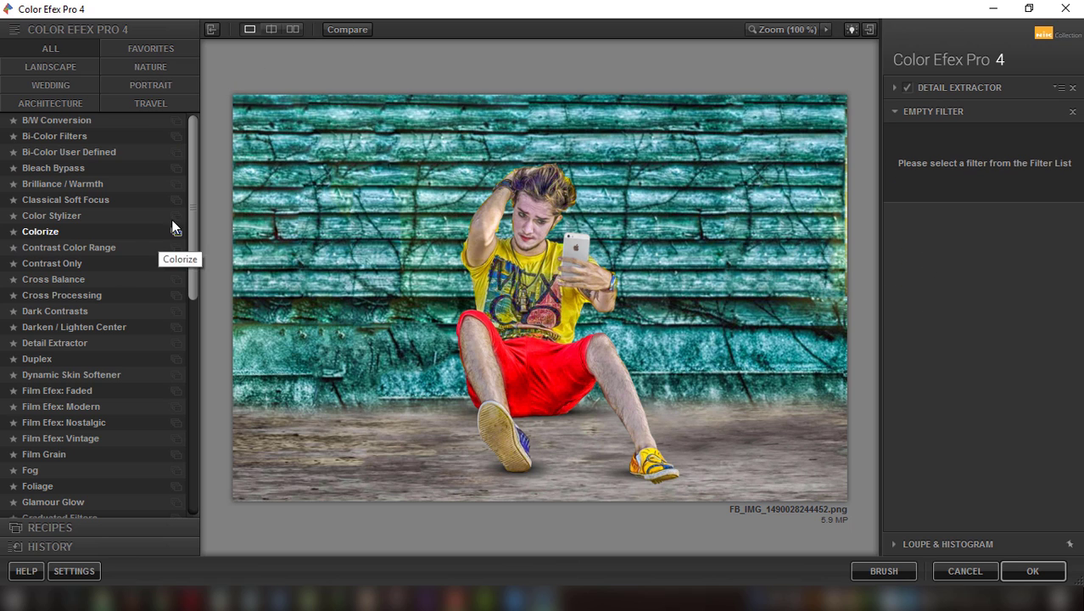
left_click_drag(187, 209, 195, 235)
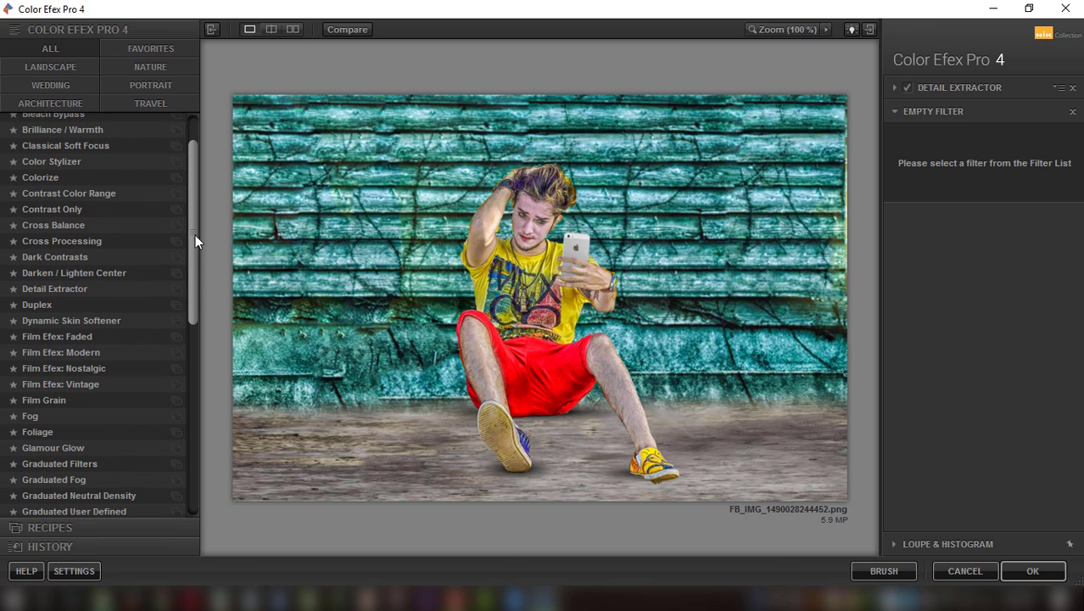
left_click(41, 257)
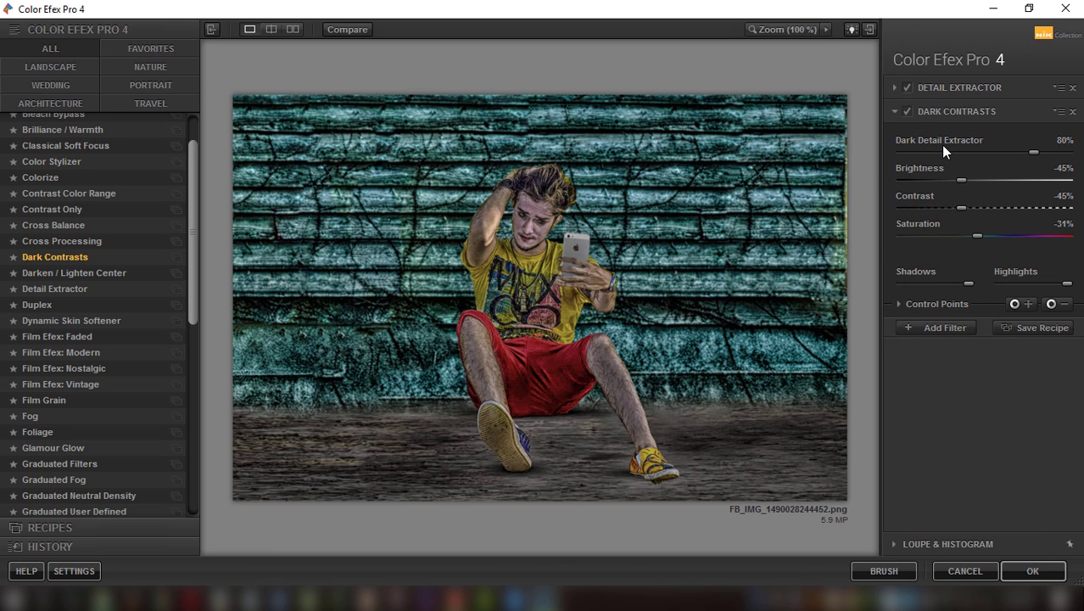
left_click_drag(1028, 154, 1027, 151)
mouse_move(961, 186)
left_mouse_down()
mouse_move(935, 180)
mouse_move(958, 179)
mouse_move(979, 208)
left_mouse_up()
left_click_drag(964, 235, 1001, 237)
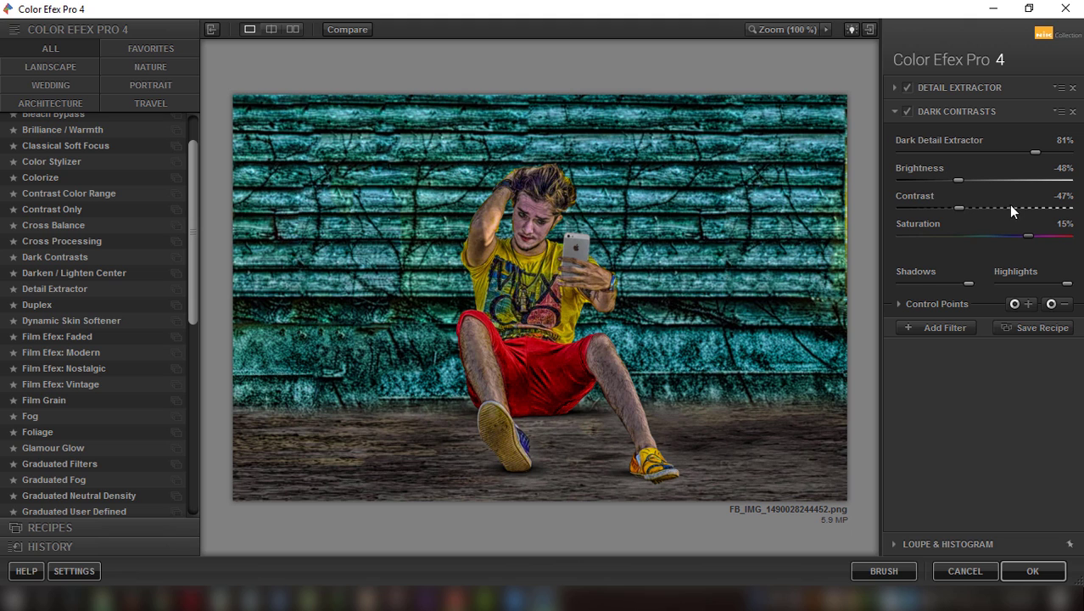
left_click(1001, 211)
left_click(961, 208)
left_click(975, 207)
left_click_drag(195, 225, 195, 458)
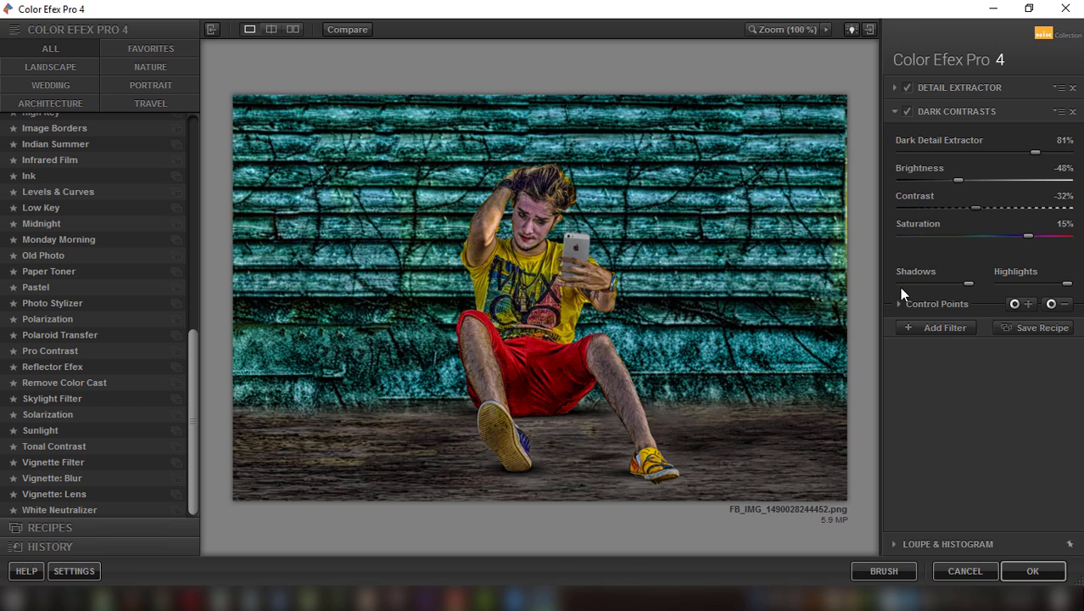
left_click(926, 328)
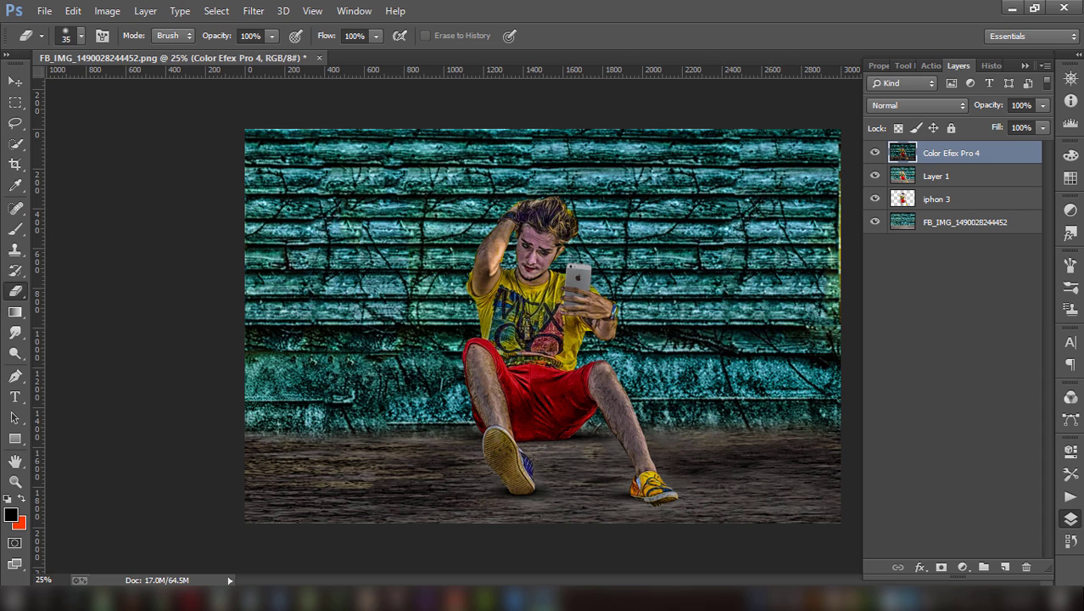
- Set the Color Efex Pro 4 layer opacity to 79%
left_click(1043, 128)
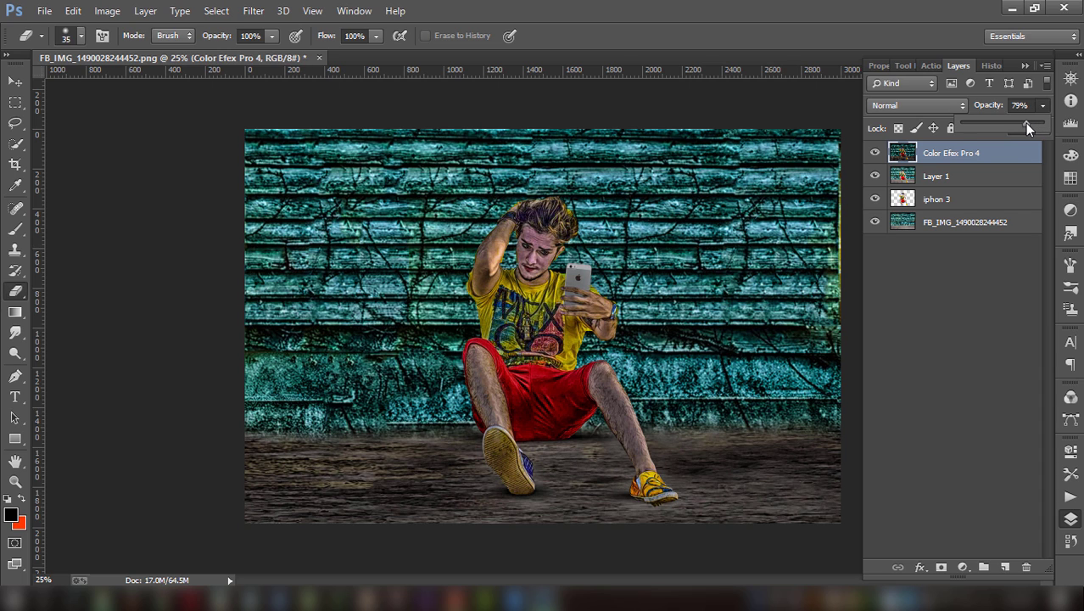
key("Return")
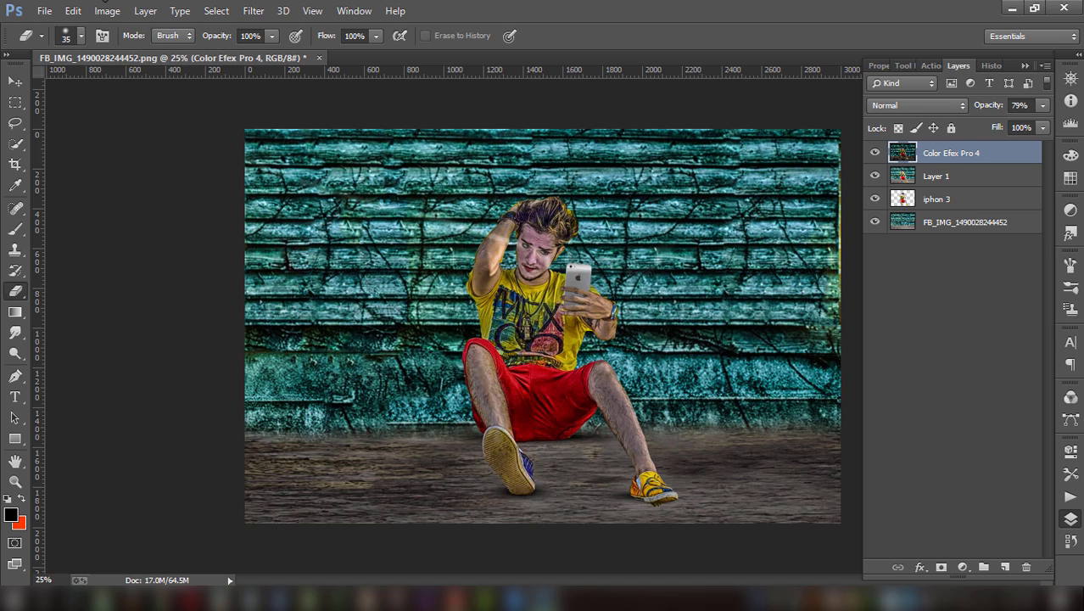
left_click(75, 12)
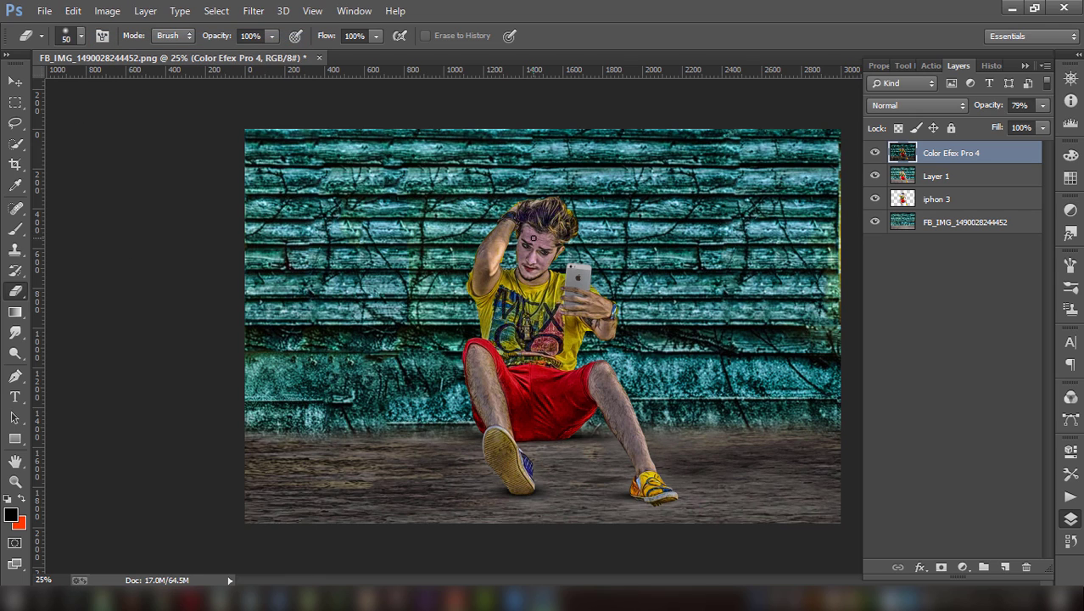
- Erase the gritty effect from the man's legs, phone, wrist, hair and arm
key("bracketright")
key("bracketright")
key("bracketright")
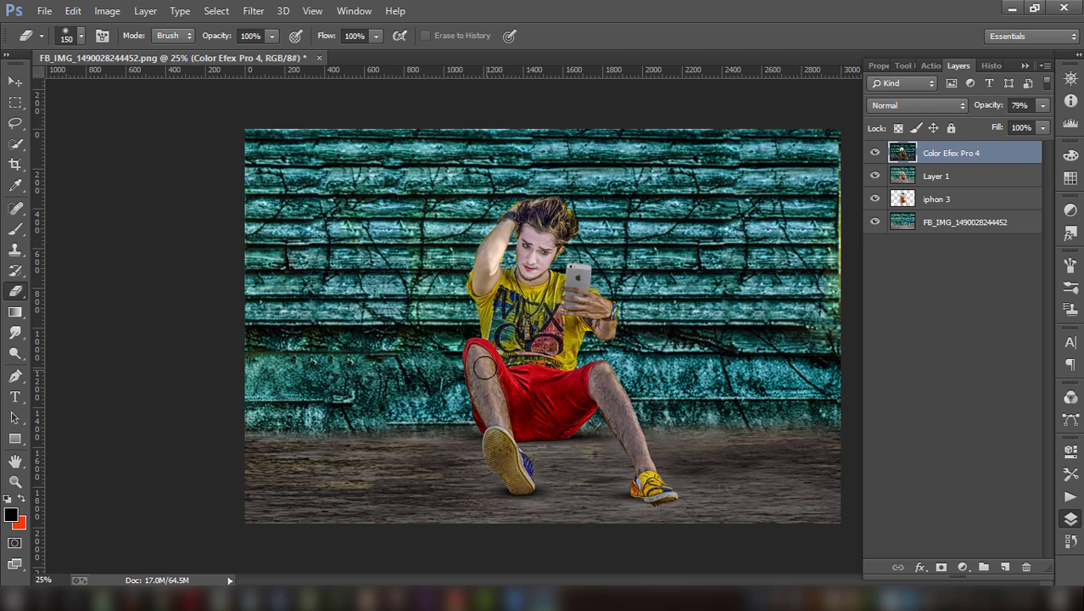
left_click_drag(484, 367, 497, 425)
left_click_drag(603, 373, 645, 459)
key("bracketleft")
mouse_move(579, 277)
left_mouse_down()
mouse_move(585, 302)
mouse_move(606, 312)
left_mouse_up()
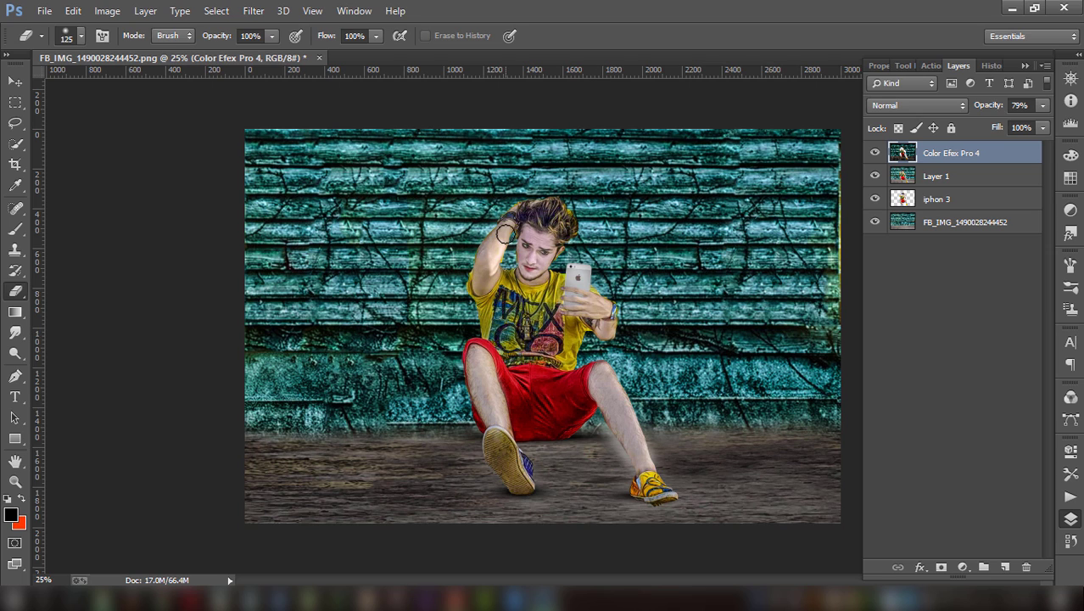
left_click_drag(505, 217, 481, 261)
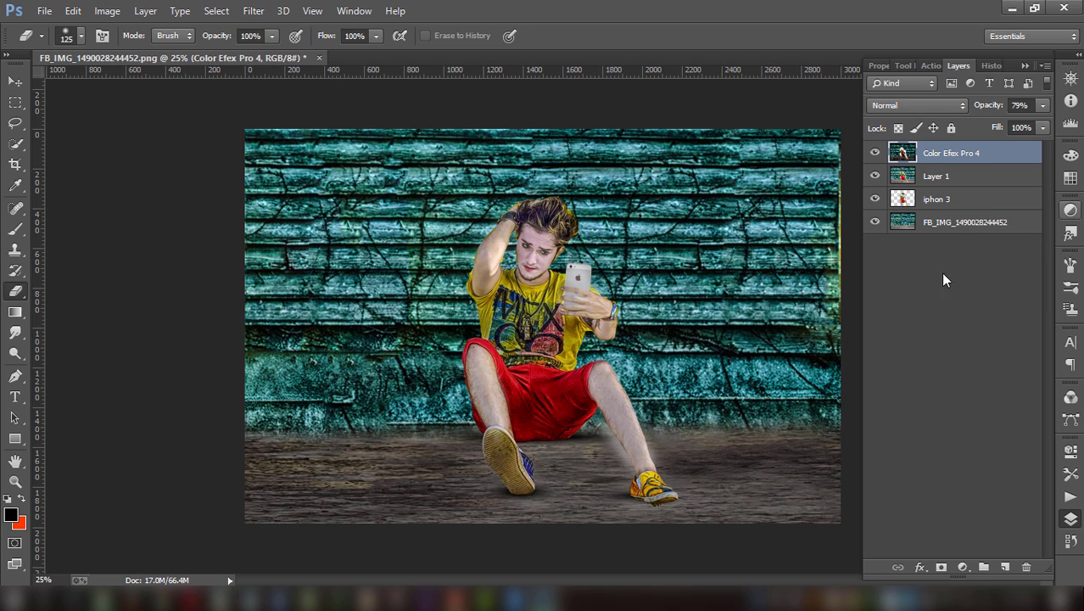
left_click(976, 197)
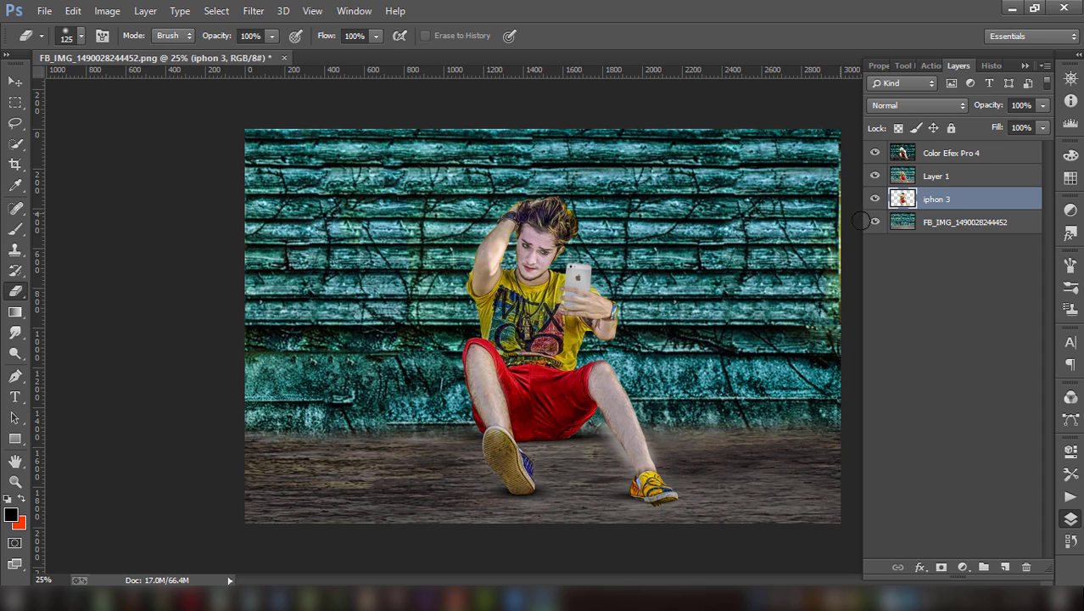
- Select Layer 1 and raise its midtones with a gentle Curves adjustment
left_click(950, 180)
left_click(107, 11)
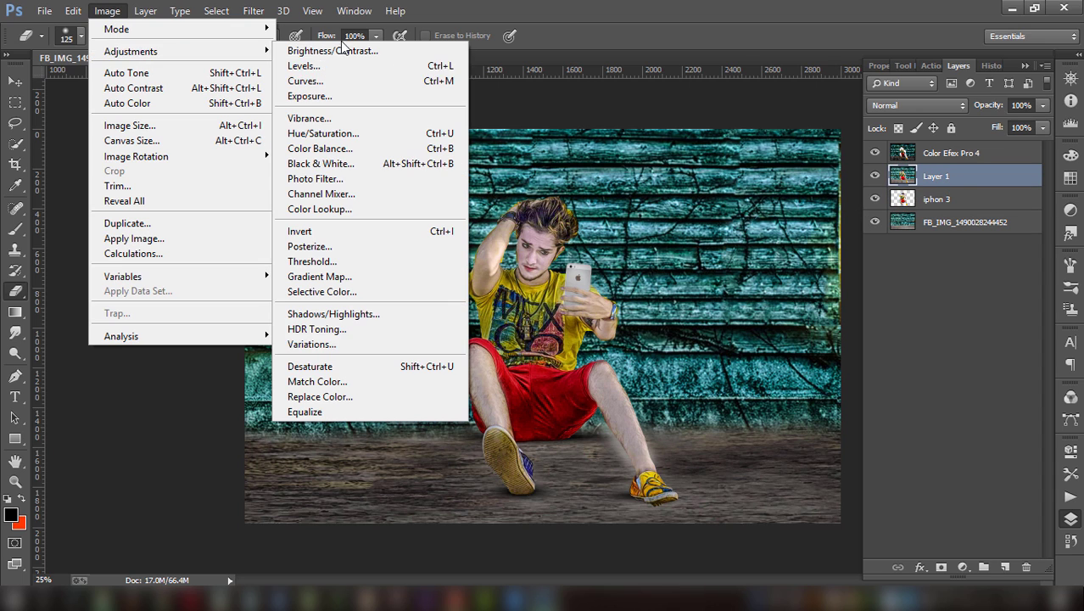
mouse_move(131, 52)
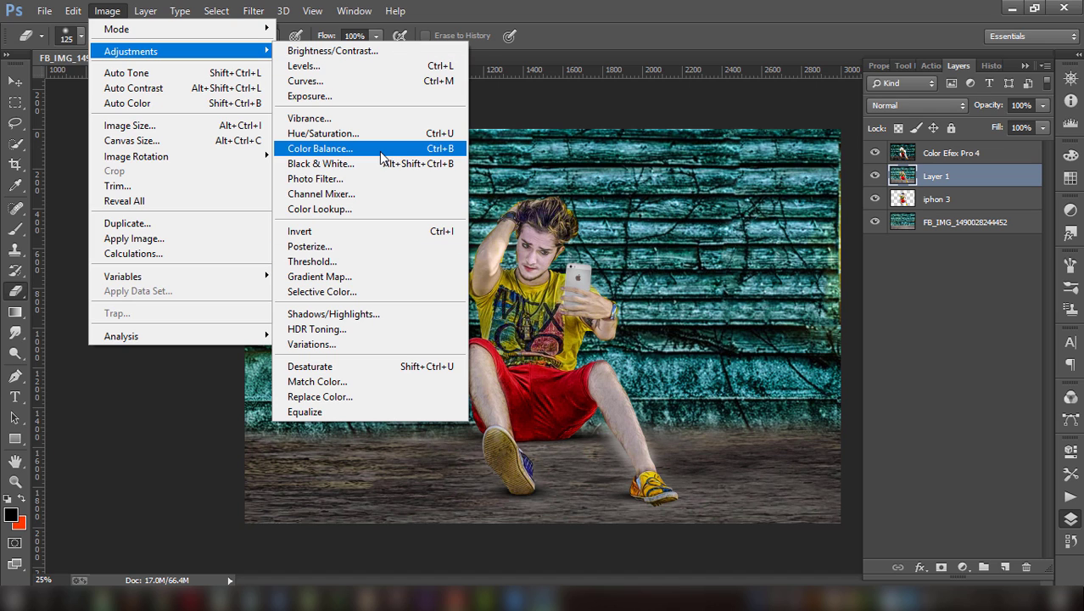
left_click(360, 81)
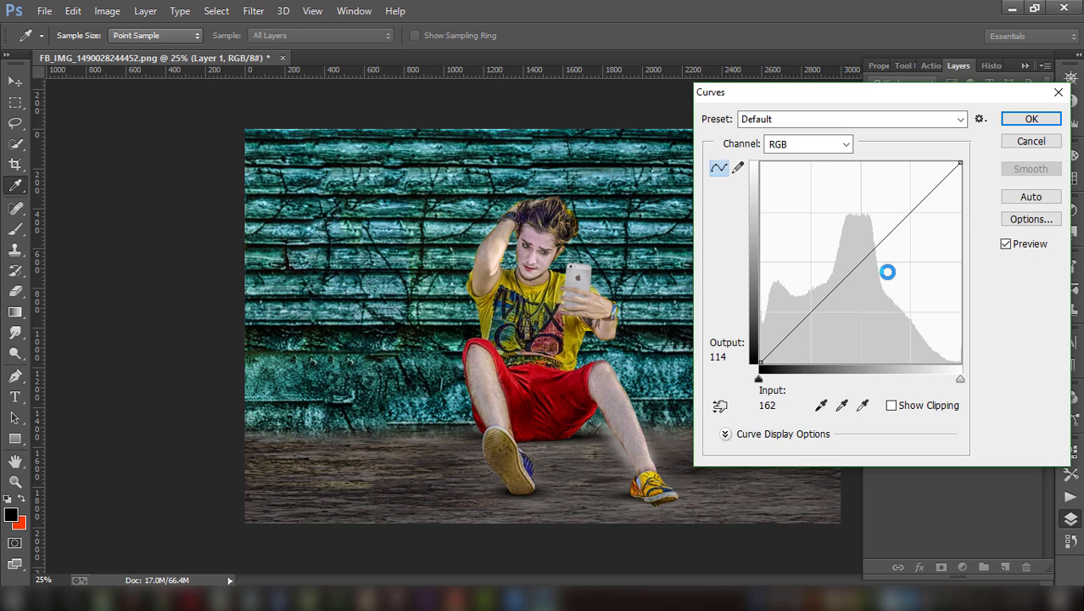
left_click_drag(863, 259, 859, 247)
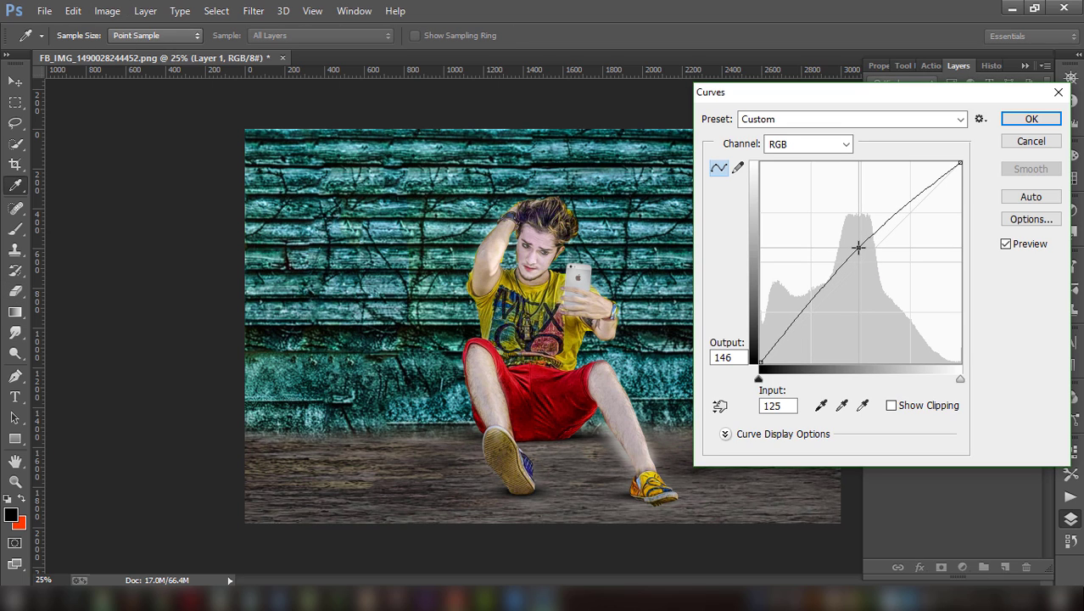
left_click(1031, 118)
key("e")
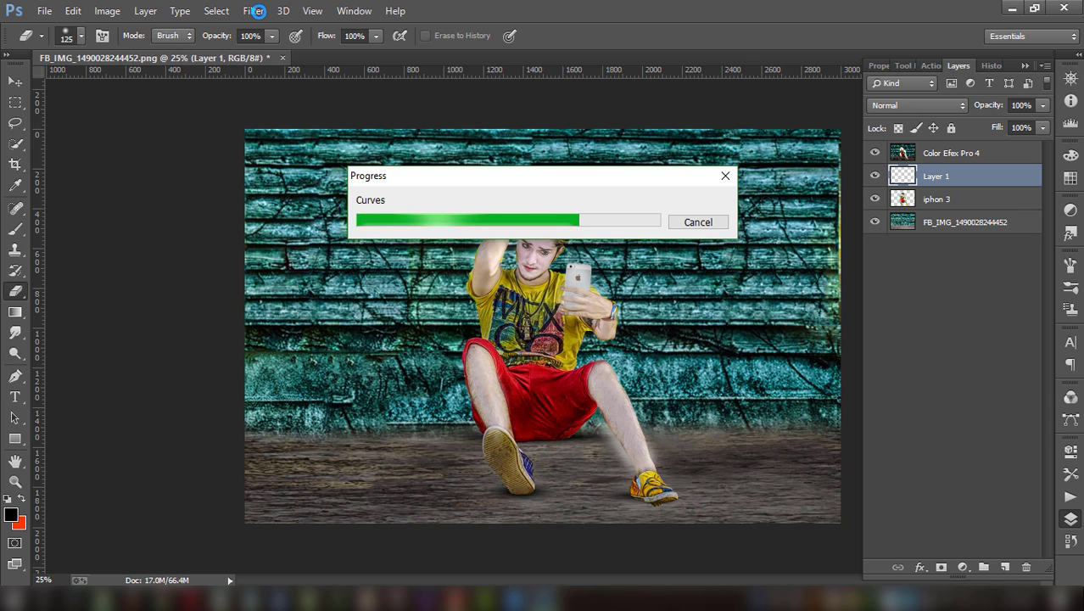
- Run Noiseware Professional noise reduction on Layer 1, then flatten the image
left_click(253, 10)
mouse_move(280, 435)
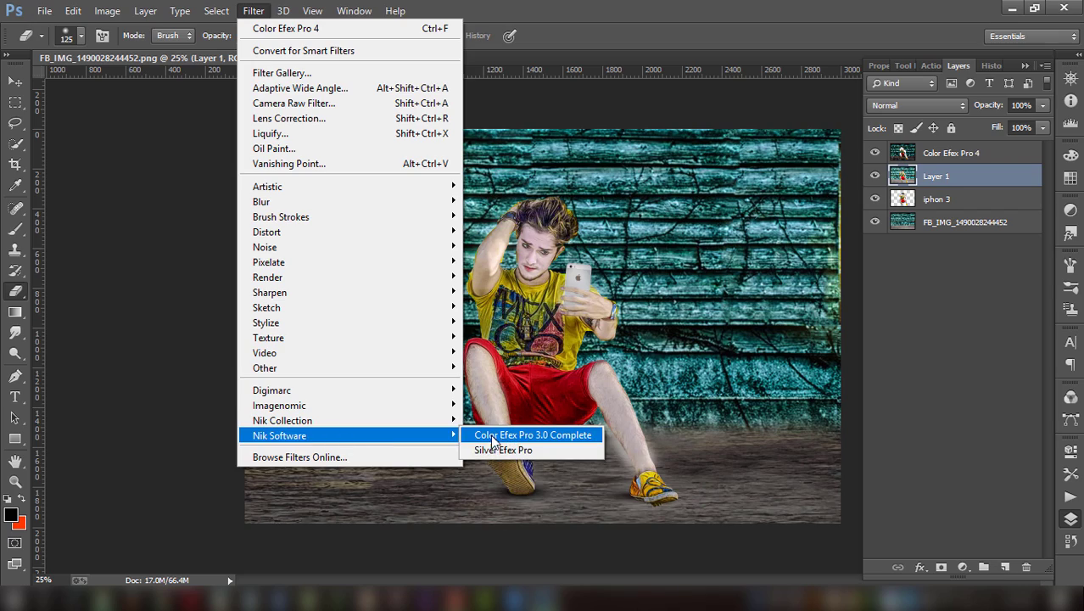
mouse_move(279, 405)
left_click(518, 404)
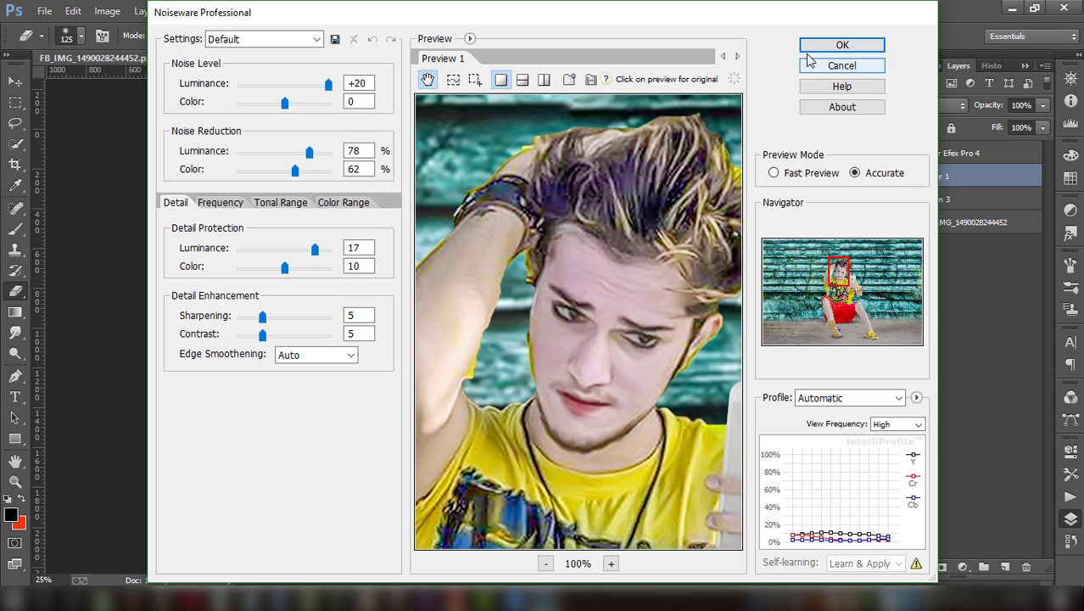
left_click(813, 46)
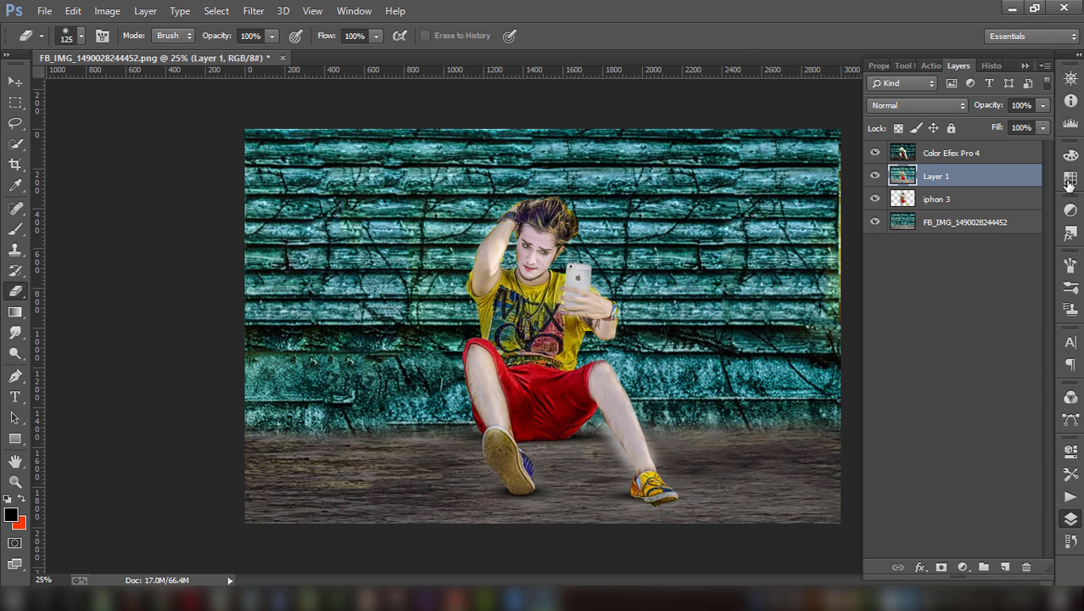
right_click(988, 187)
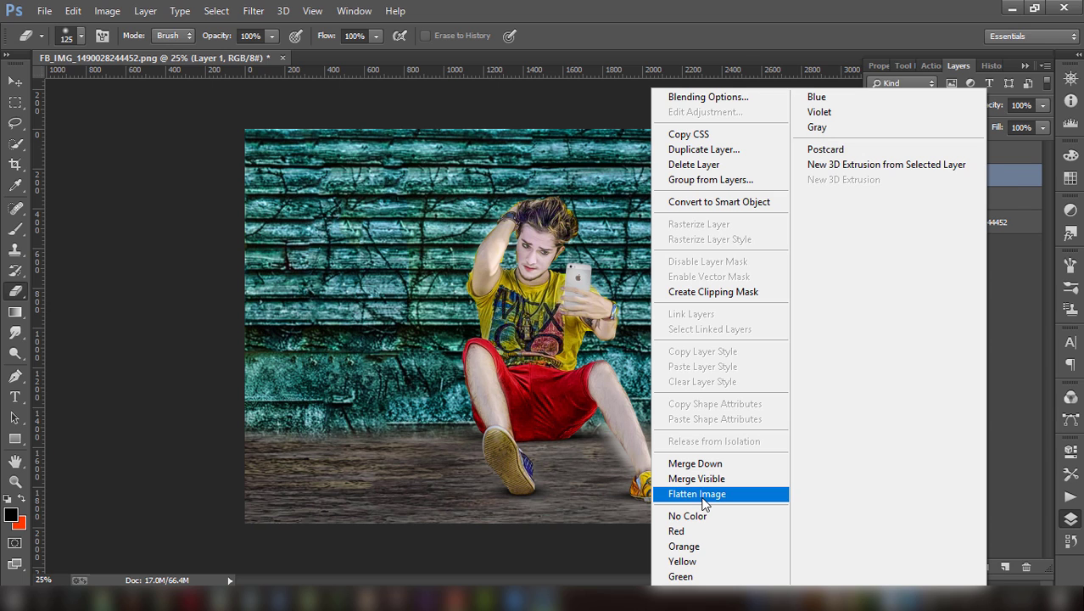
left_click(638, 430)
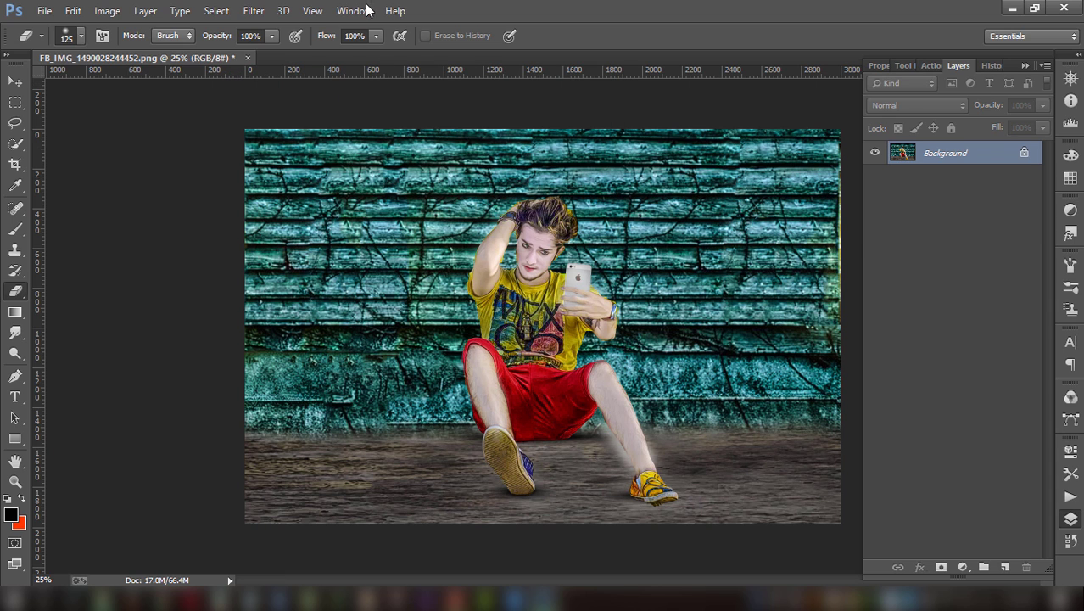
- In the Camera Raw filter, set Clarity +27, Contrast +21 and adjust other Basic sliders
left_click(254, 10)
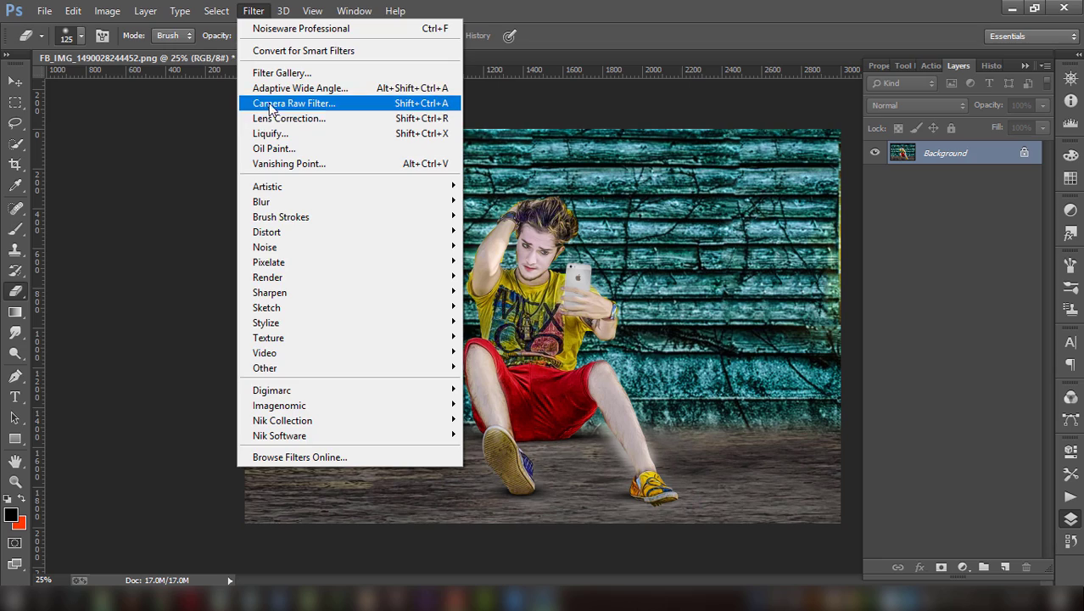
left_click(307, 103)
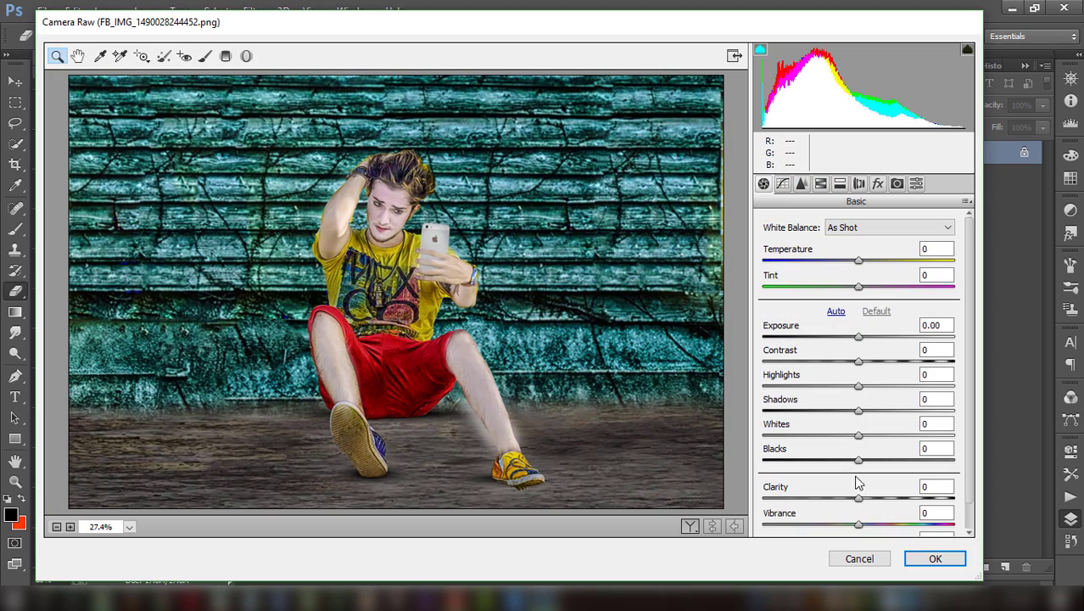
left_click_drag(858, 499, 886, 501)
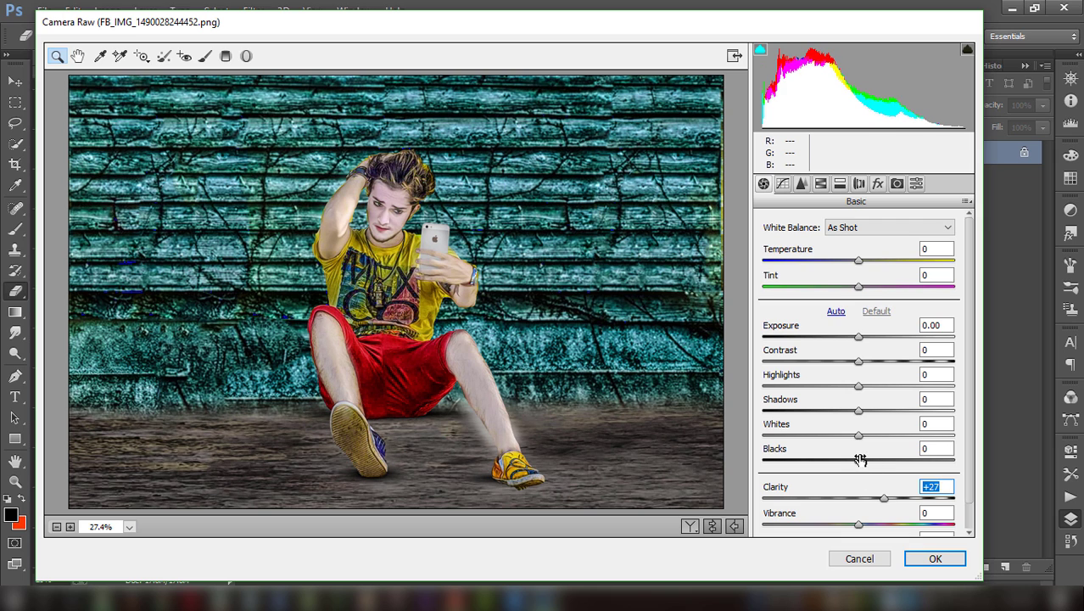
mouse_move(860, 459)
left_mouse_down()
mouse_move(840, 459)
mouse_move(878, 455)
mouse_move(834, 432)
mouse_move(839, 408)
mouse_move(866, 410)
mouse_move(831, 381)
mouse_move(852, 381)
mouse_move(878, 361)
left_mouse_up()
scroll(876, 458, "down", 1)
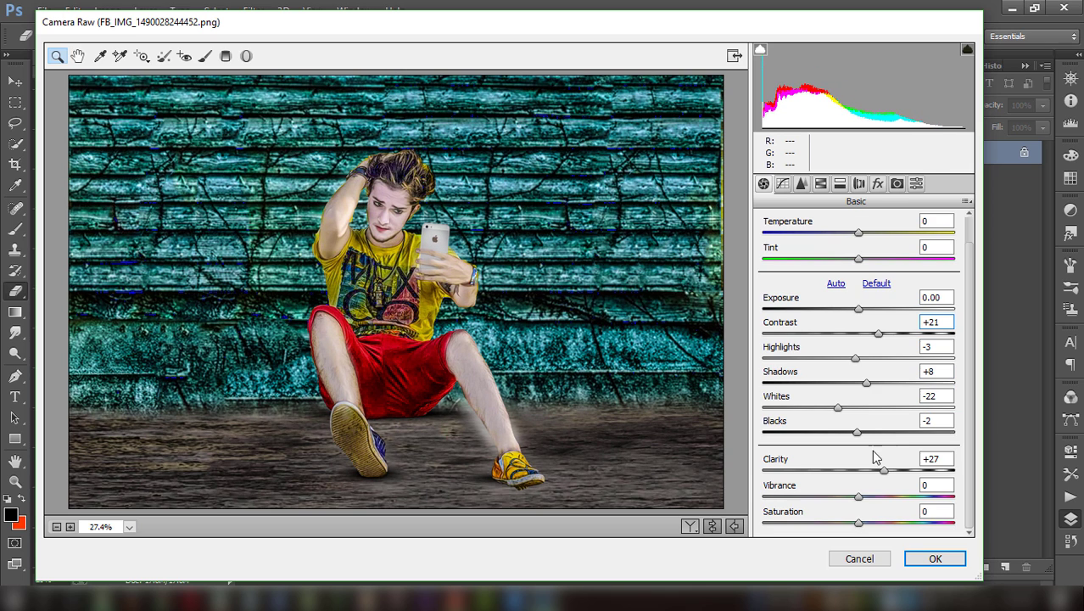
left_click_drag(860, 498, 883, 473)
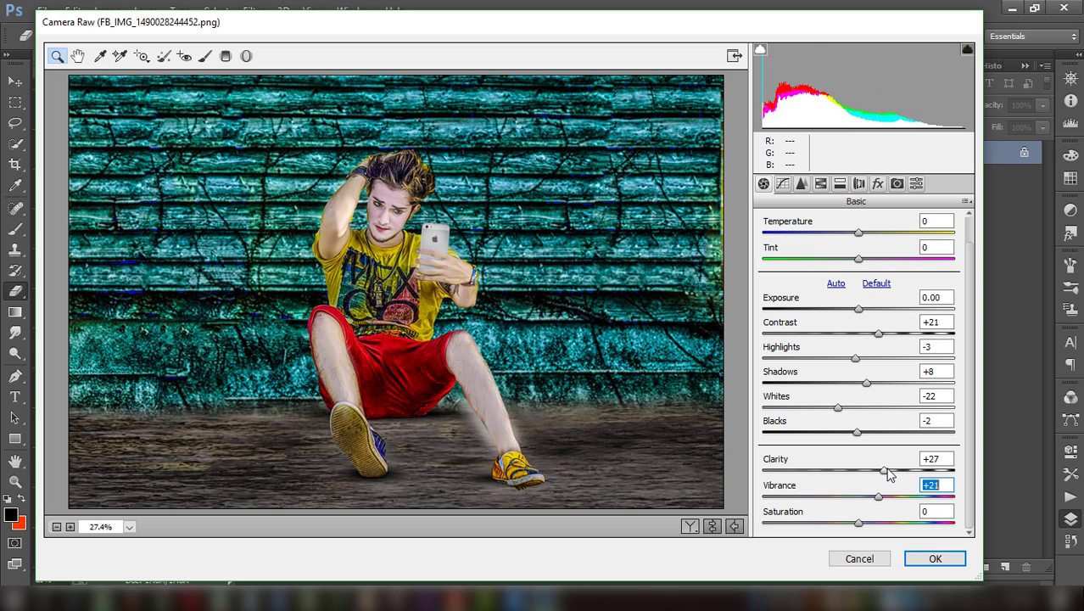
type("0")
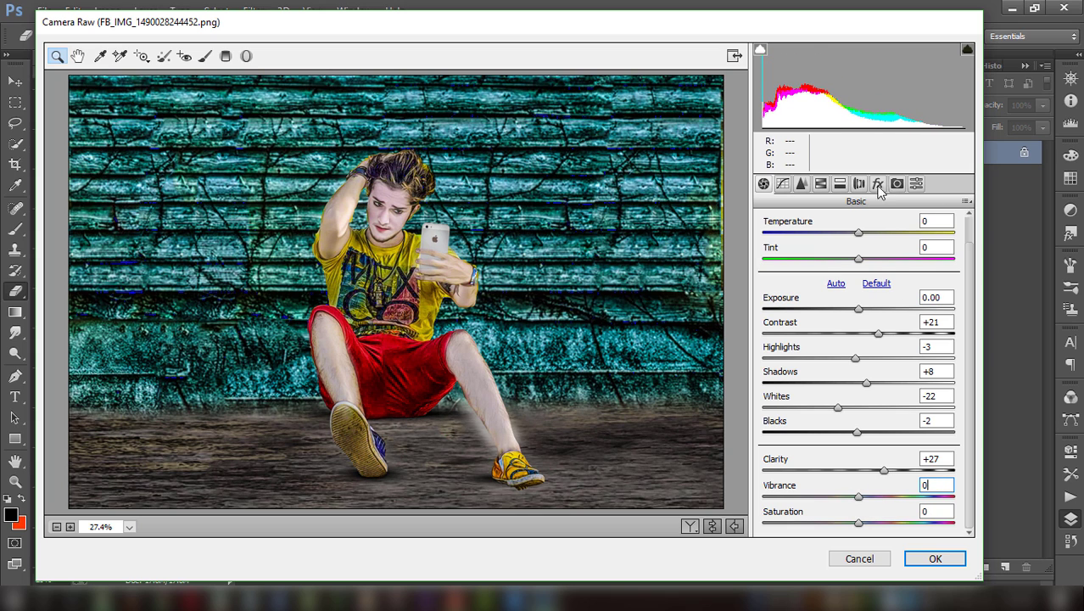
- Raise HSL Luminance for Oranges to +18
left_click(802, 185)
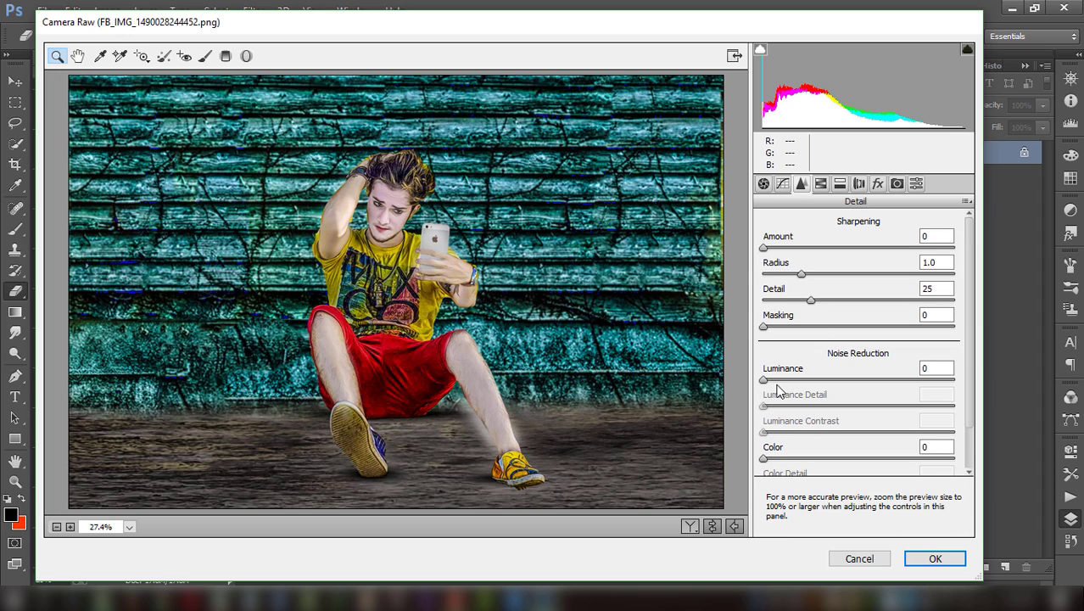
left_click(820, 184)
left_click(857, 244)
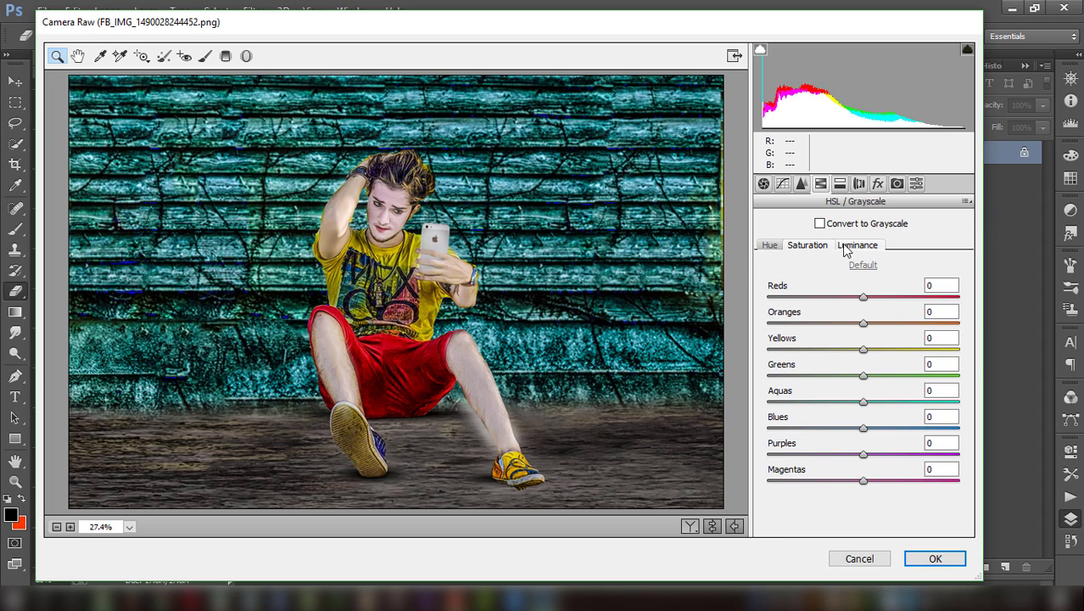
left_click_drag(863, 323, 879, 329)
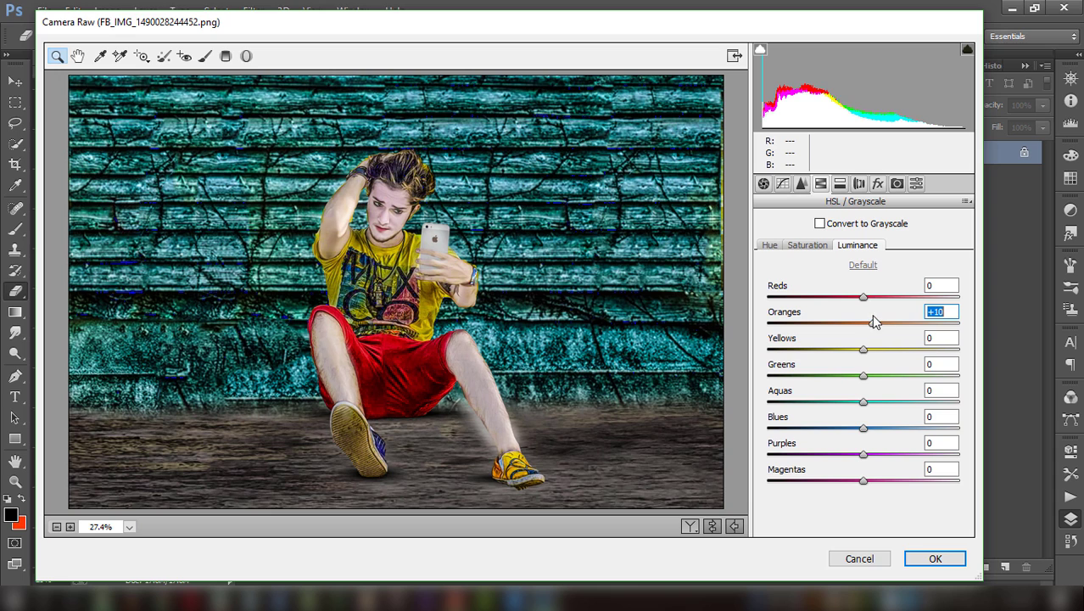
left_click(858, 407)
- Set HSL Saturation to Aquas +73 and Yellows +58, and apply Camera Raw
left_click(817, 251)
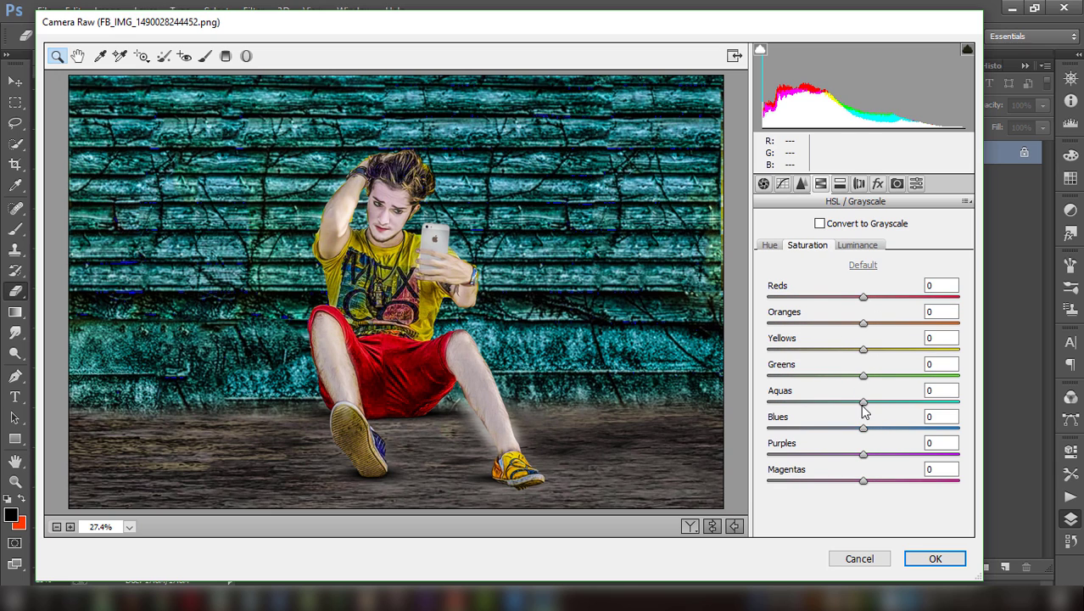
left_click_drag(863, 401, 933, 401)
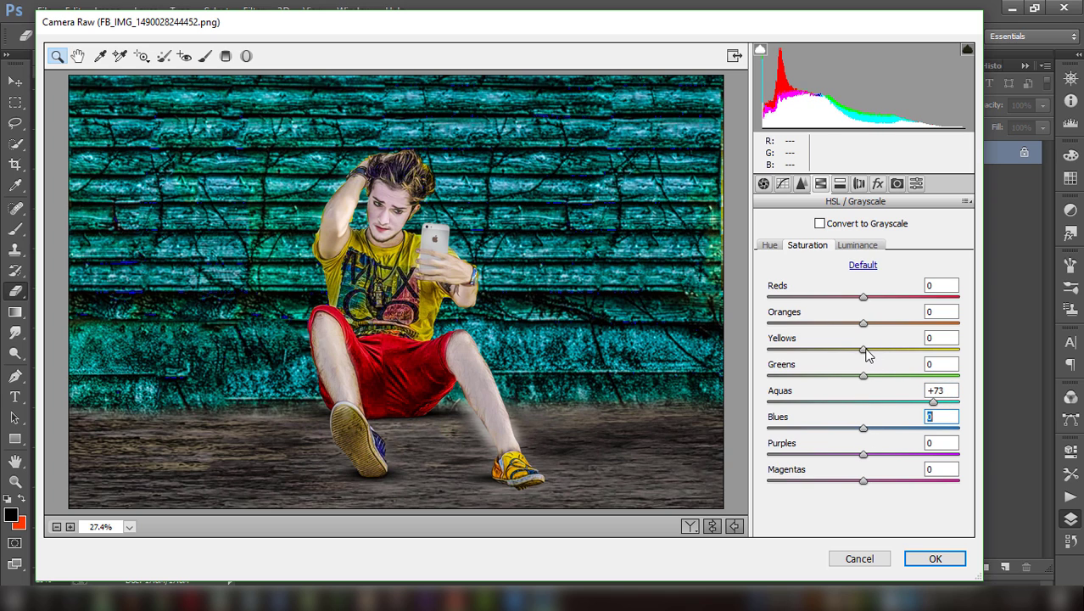
mouse_move(863, 349)
left_mouse_down()
mouse_move(961, 347)
mouse_move(919, 347)
left_mouse_up()
mouse_move(862, 297)
left_mouse_down()
mouse_move(888, 297)
mouse_move(866, 297)
left_mouse_up()
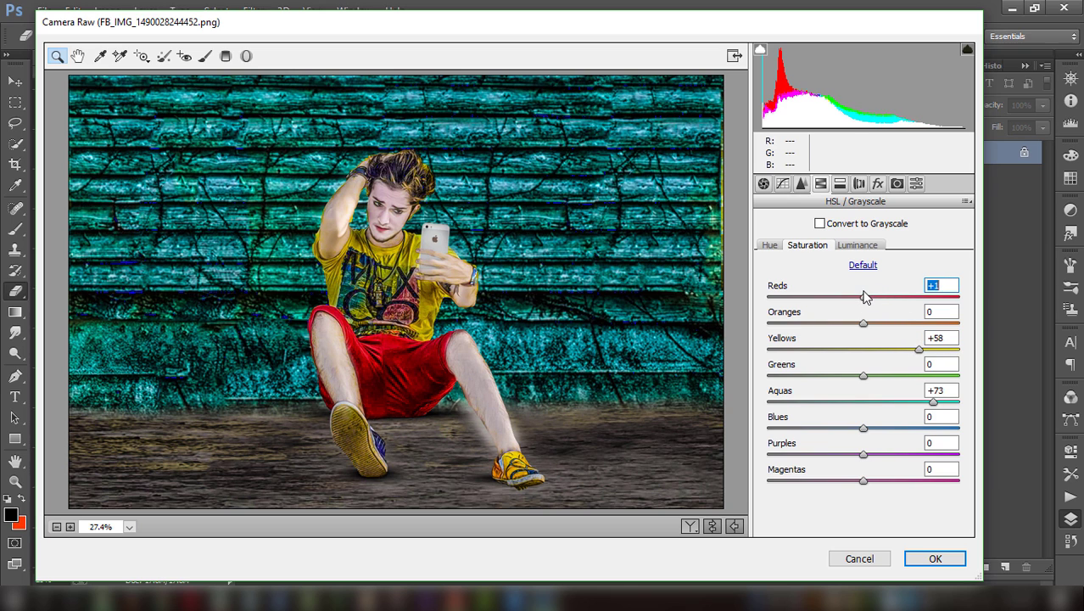
left_click(935, 558)
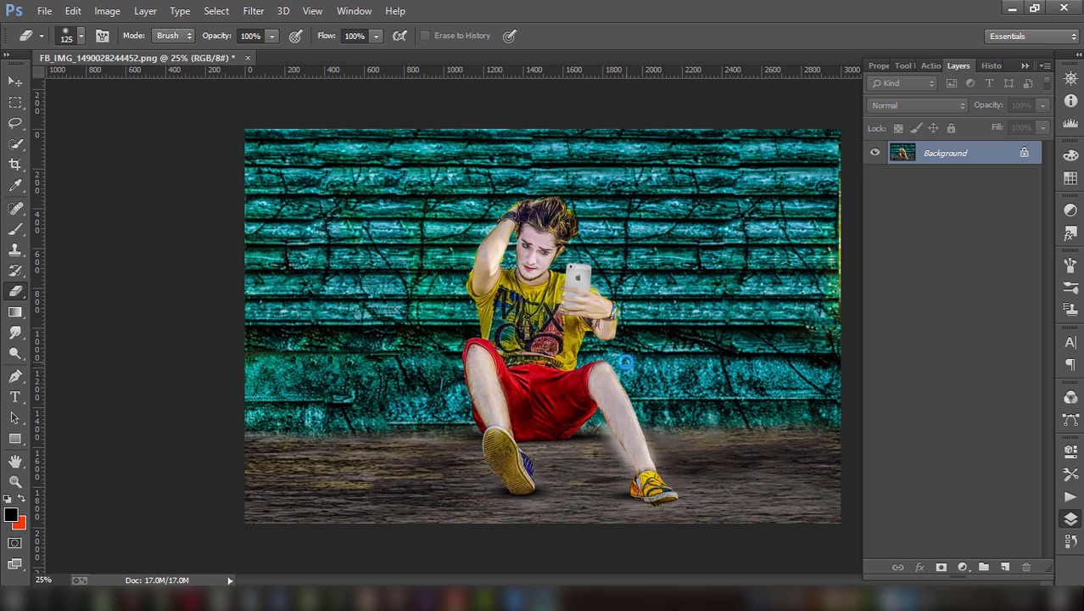
left_click(48, 11)
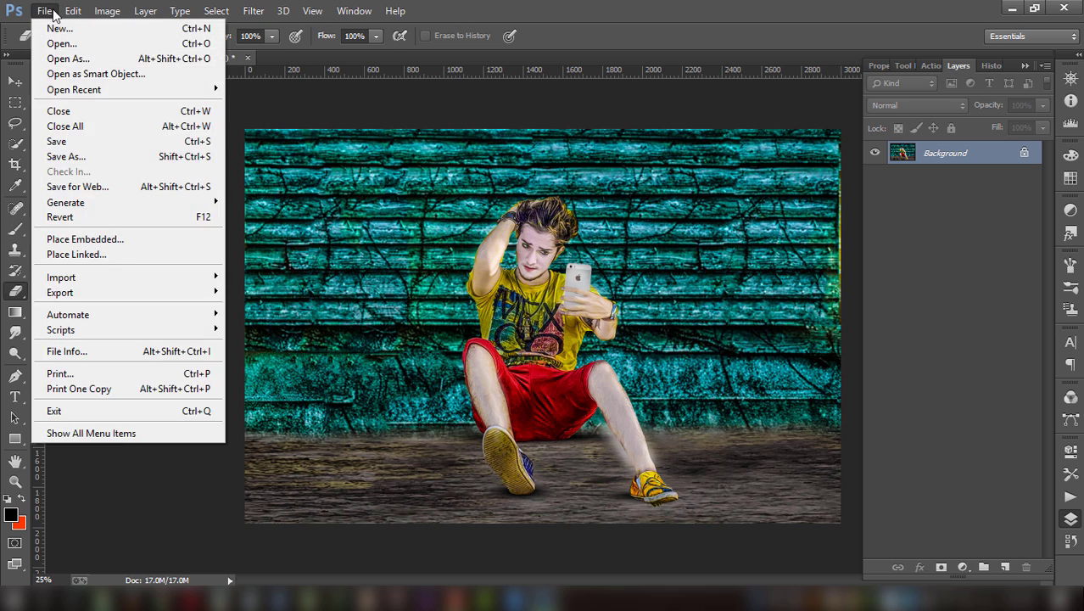
left_click(373, 114)
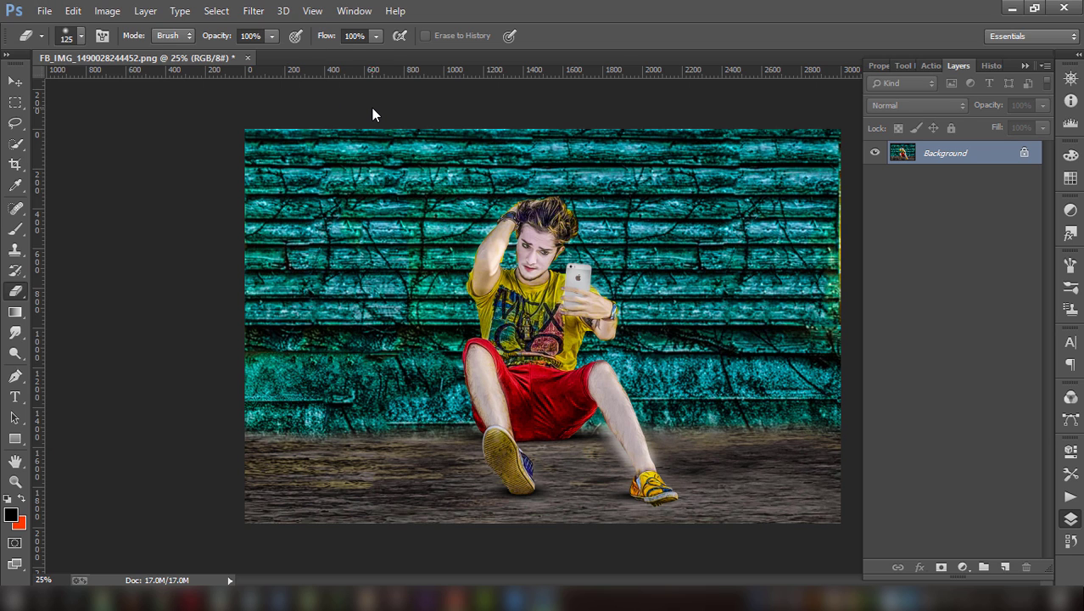
- Duplicate the photo onto a new layer with Ctrl+J
left_click(254, 11)
left_click(946, 151)
key("ctrl+j")
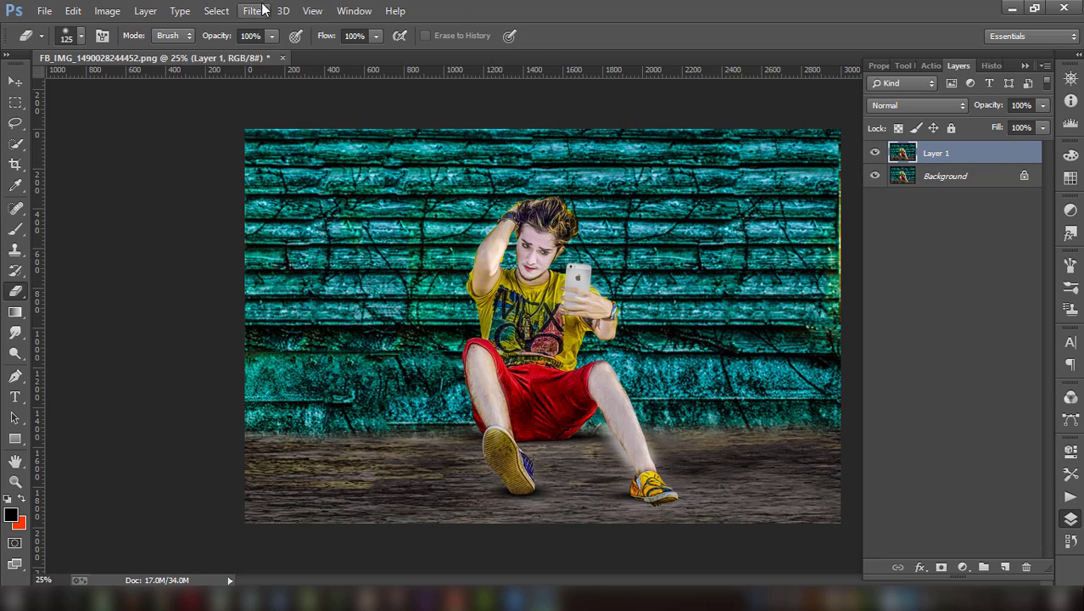
- Apply Oil Paint at about 4.65 stylization to the copy and erase it from the face
left_click(254, 11)
left_click(265, 149)
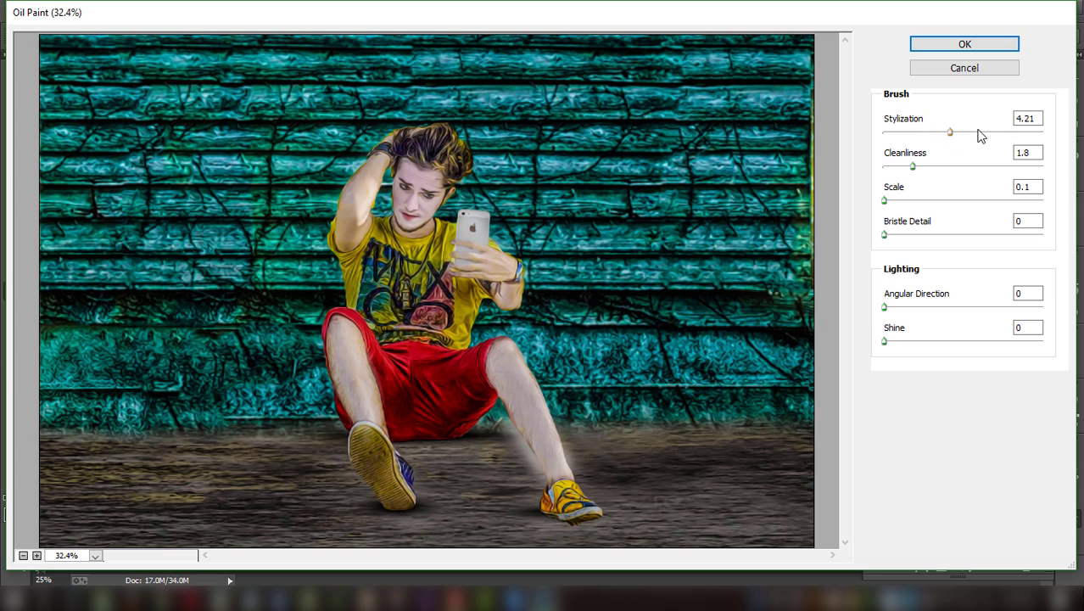
left_click_drag(979, 134, 1004, 131)
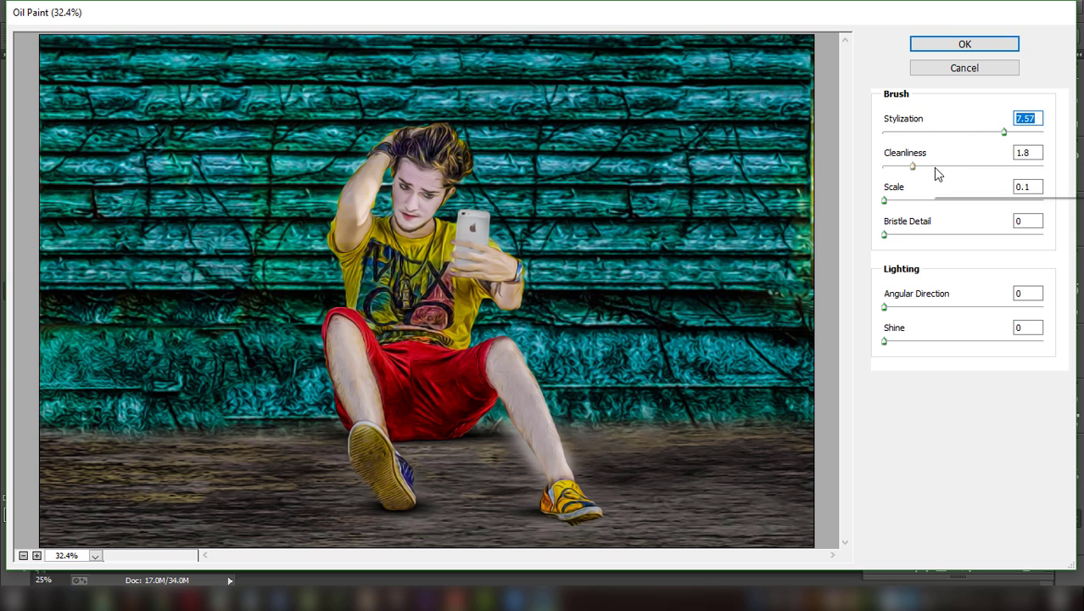
mouse_move(937, 167)
left_mouse_down()
mouse_move(885, 163)
mouse_move(914, 163)
mouse_move(938, 132)
mouse_move(957, 133)
left_mouse_up()
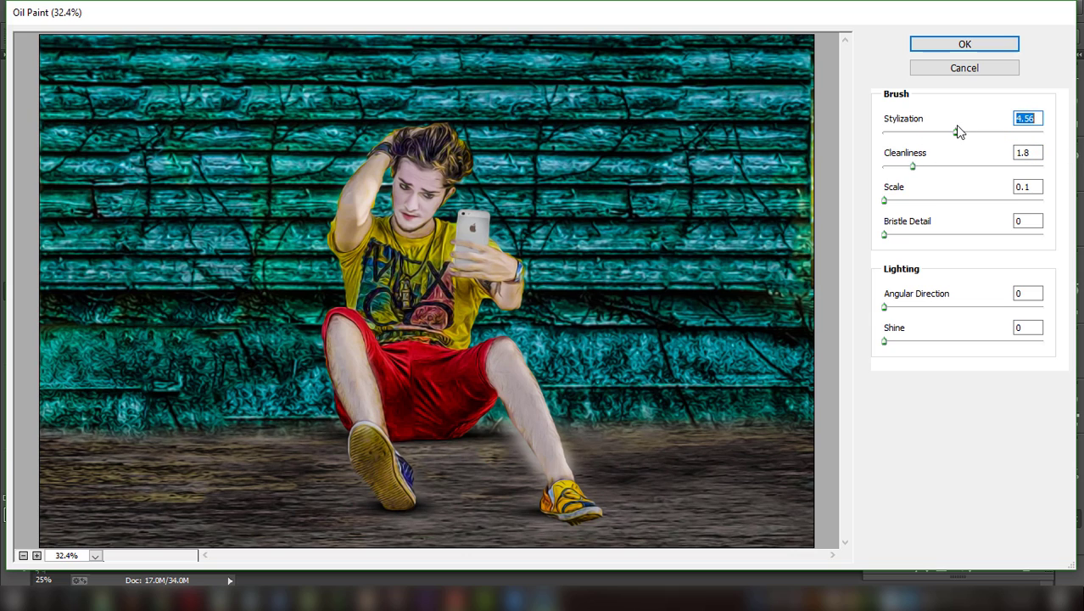
left_click(990, 44)
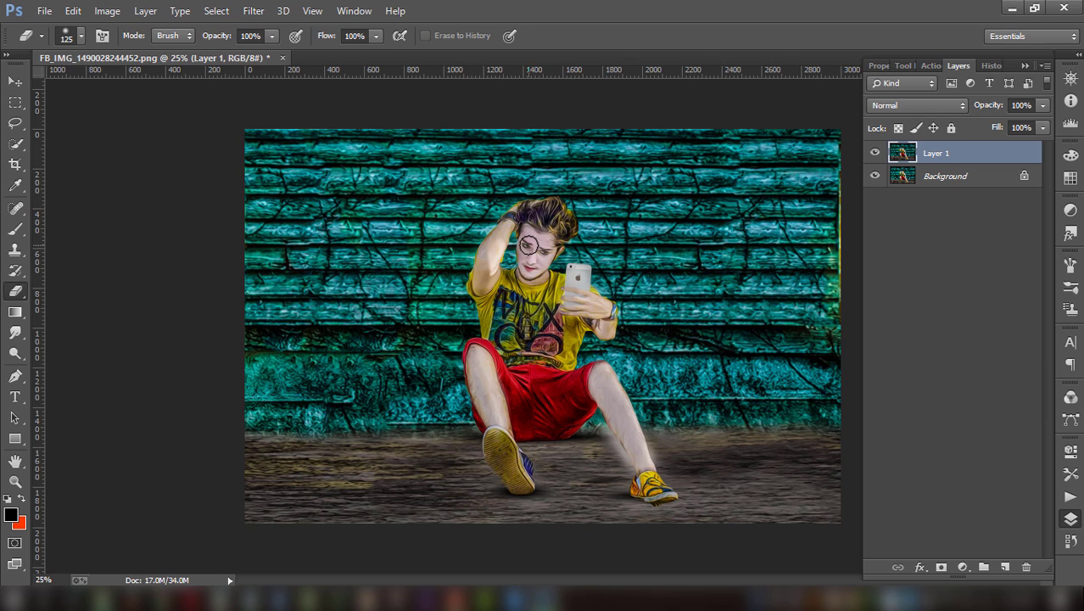
left_click_drag(539, 255, 530, 264)
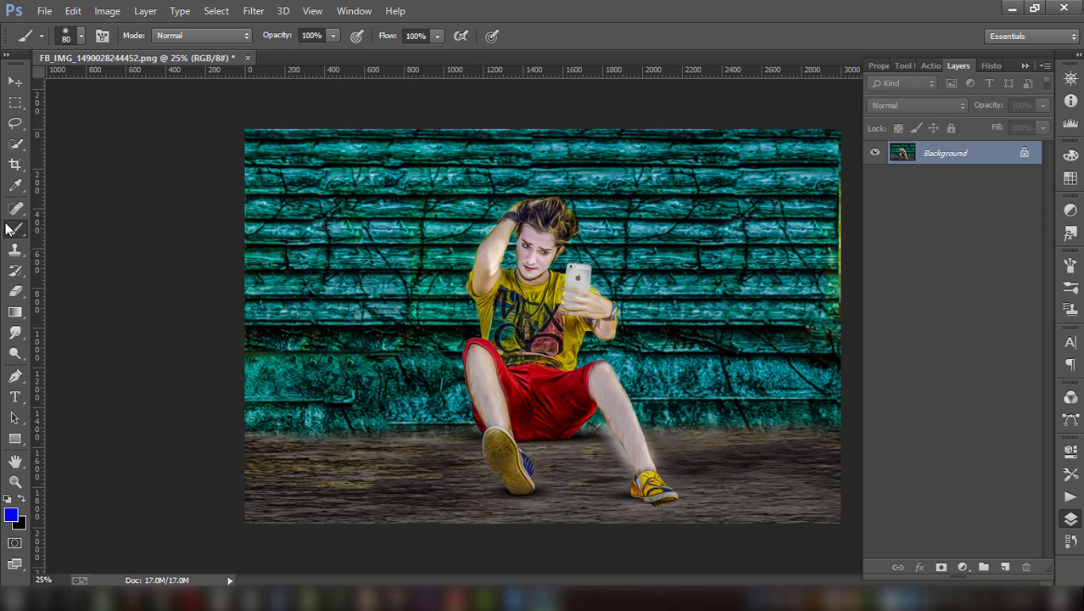
- Add a new empty layer and set the foreground colour to a saturated bright blue
left_click(1004, 567)
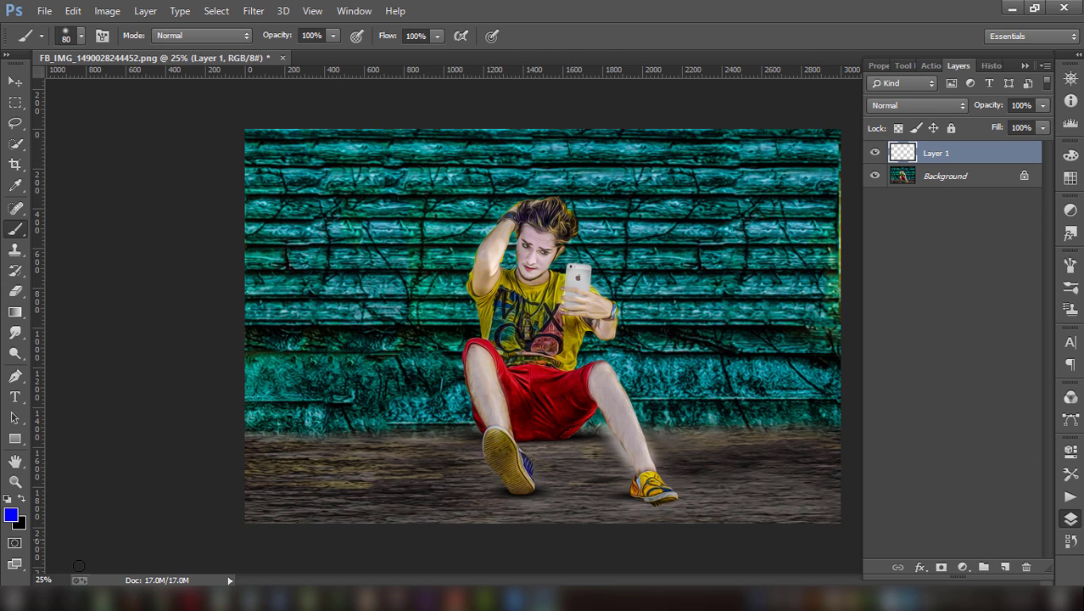
left_click(11, 515)
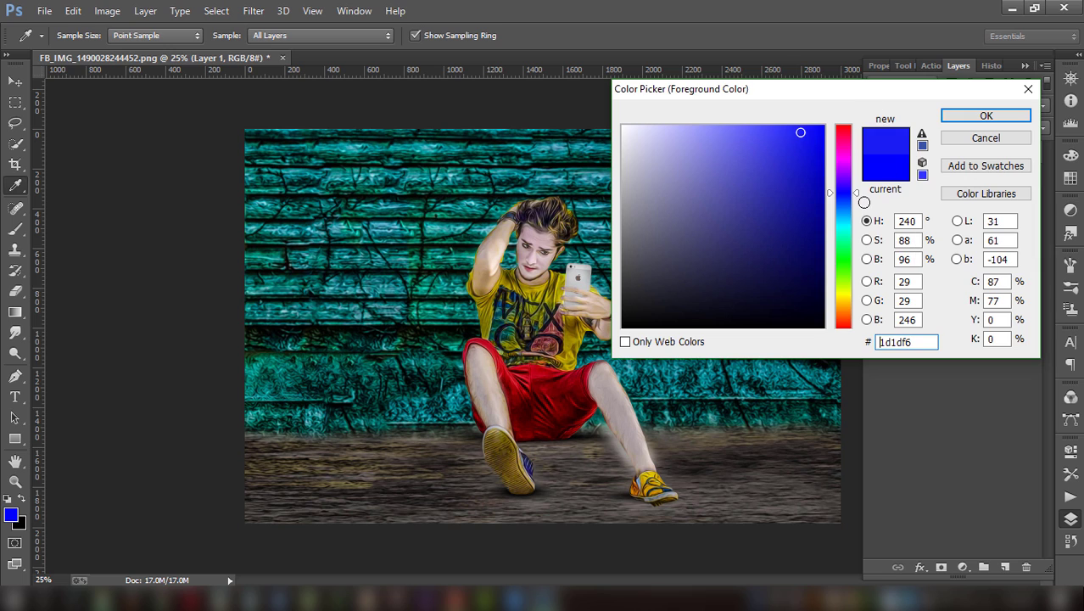
left_click_drag(852, 197, 842, 201)
left_click(842, 193)
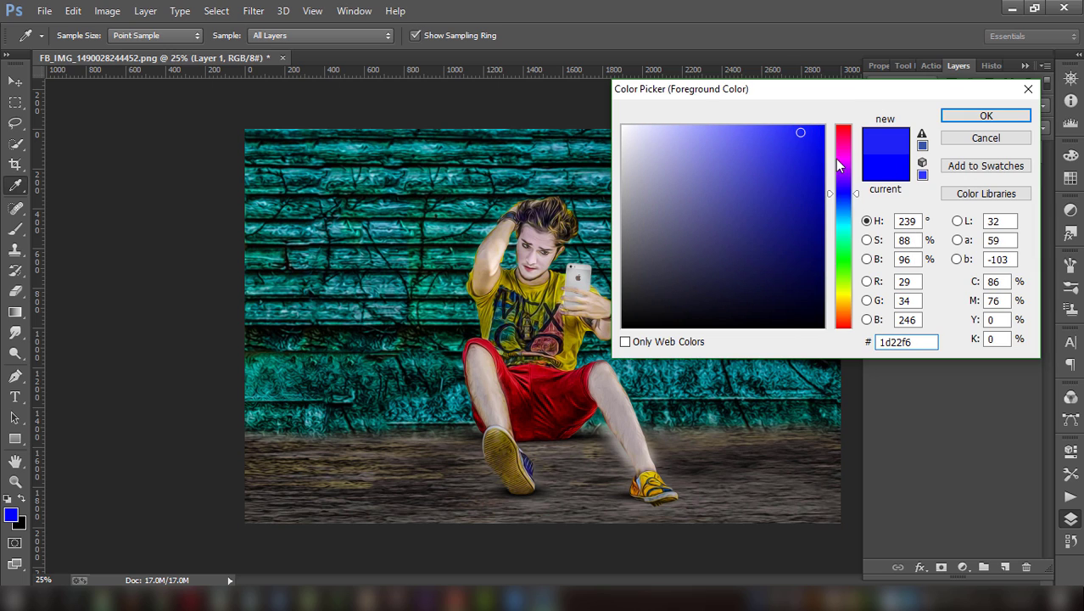
left_click(824, 126)
left_click(986, 115)
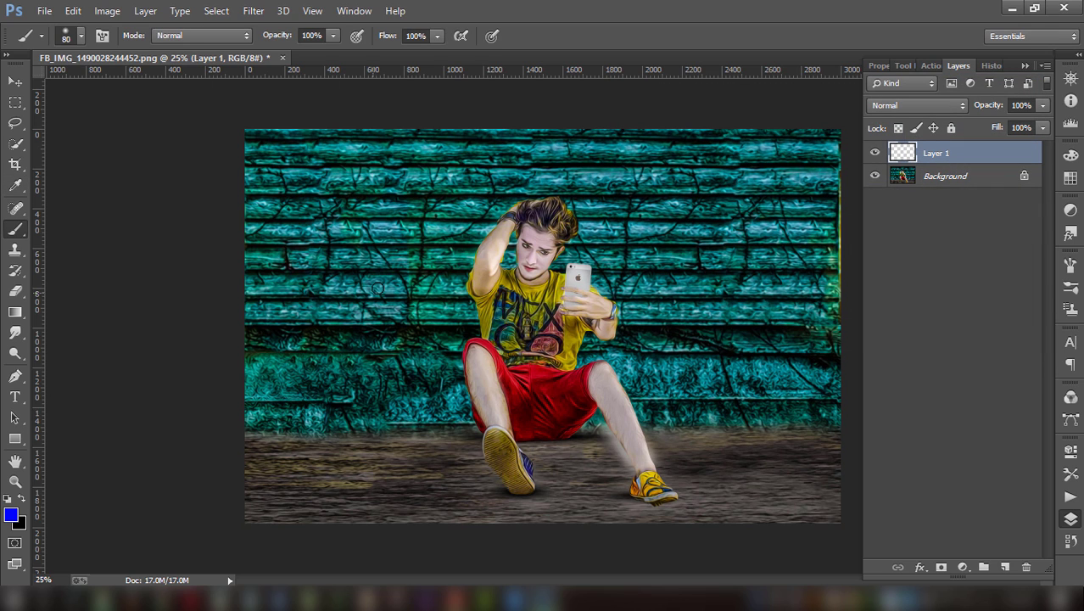
- Paint a large soft blue dab on the left wall and blend it in Screen mode
key("bracketright")
key("bracketright")
key("bracketright")
left_click(376, 276)
left_click(931, 105)
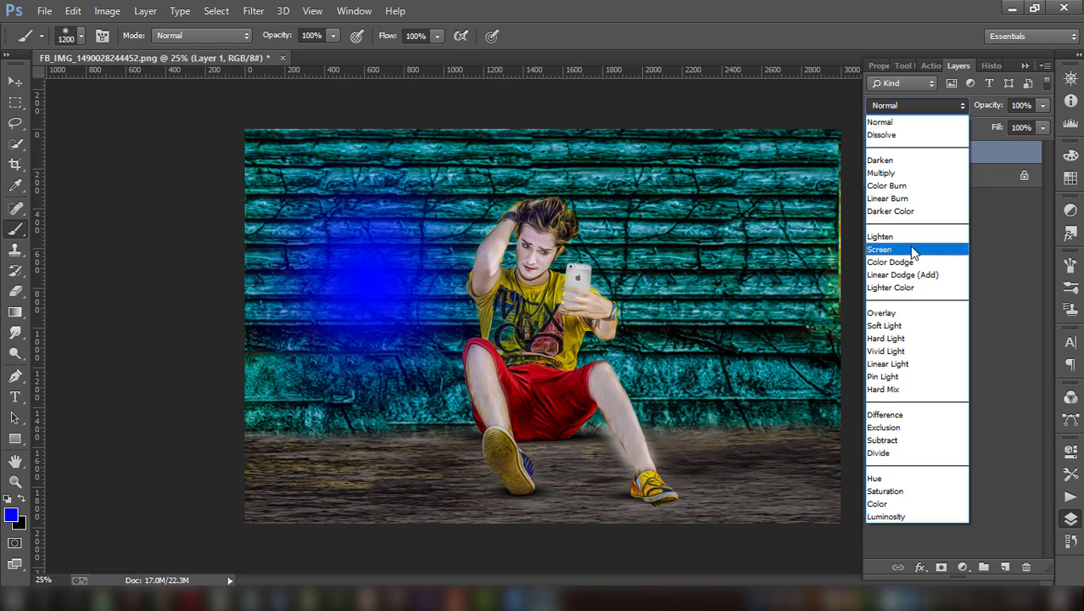
left_click(918, 246)
- Scale the blue glow to about 200% across the wall and set its opacity to 64%
left_click(16, 80)
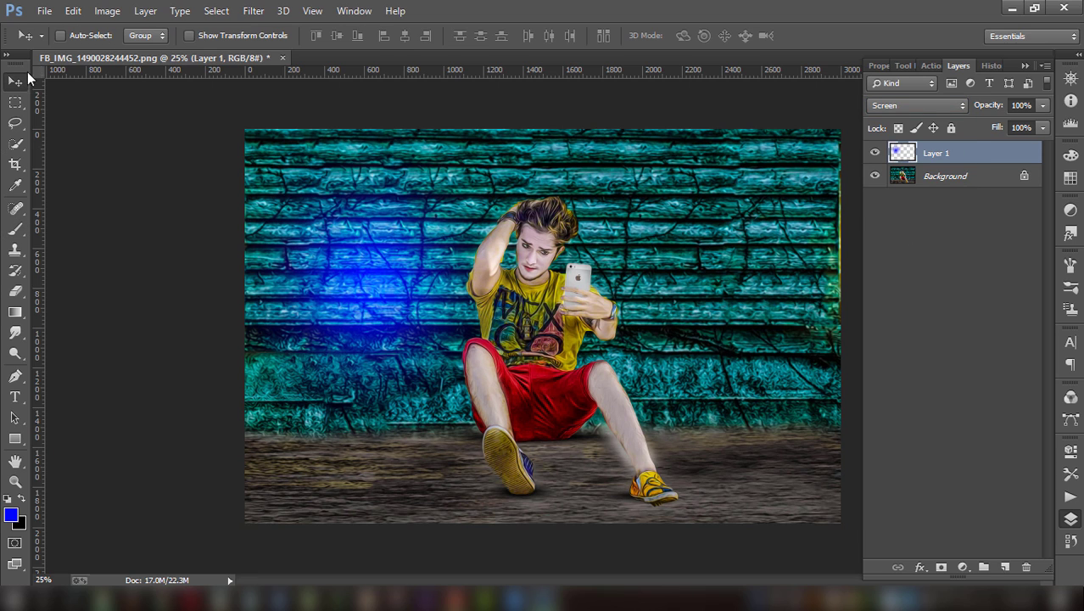
left_click(189, 36)
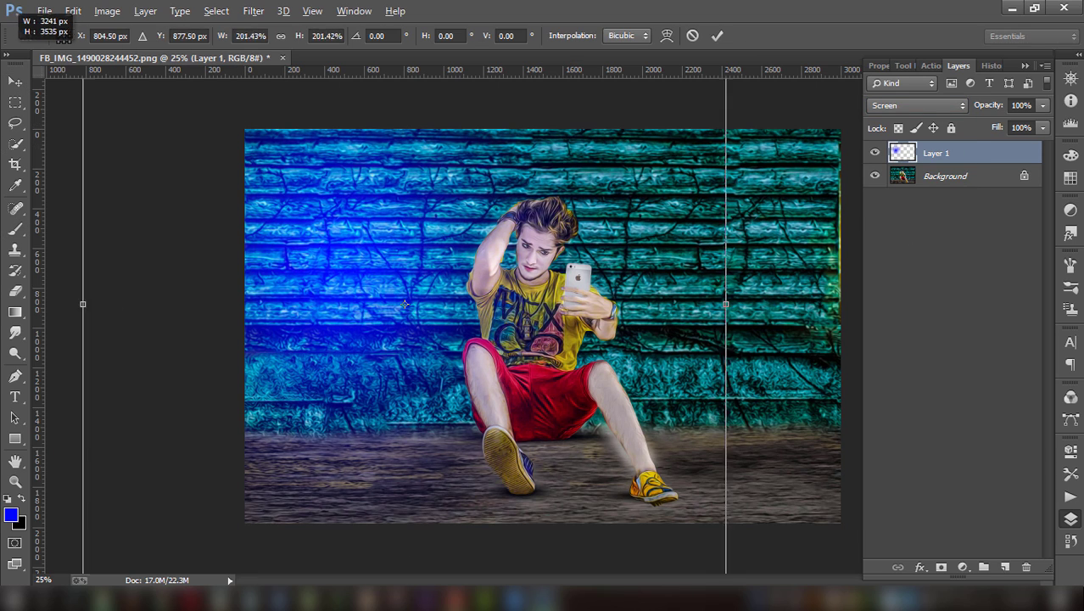
mouse_move(507, 240)
left_mouse_down()
mouse_move(533, 280)
mouse_move(609, 314)
mouse_move(604, 306)
left_mouse_up()
left_click(718, 35)
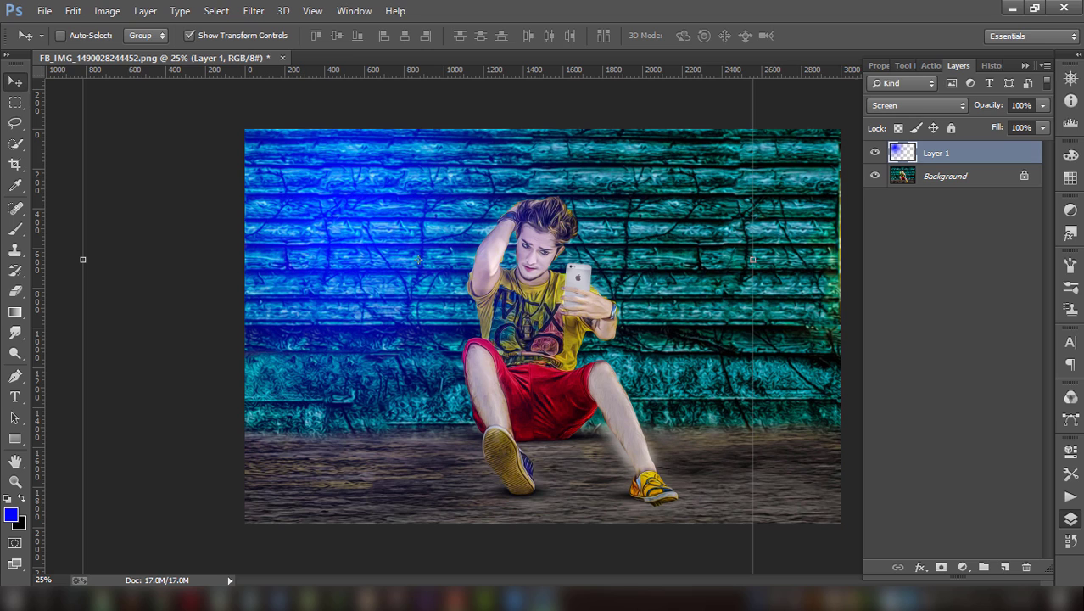
left_click(1042, 127)
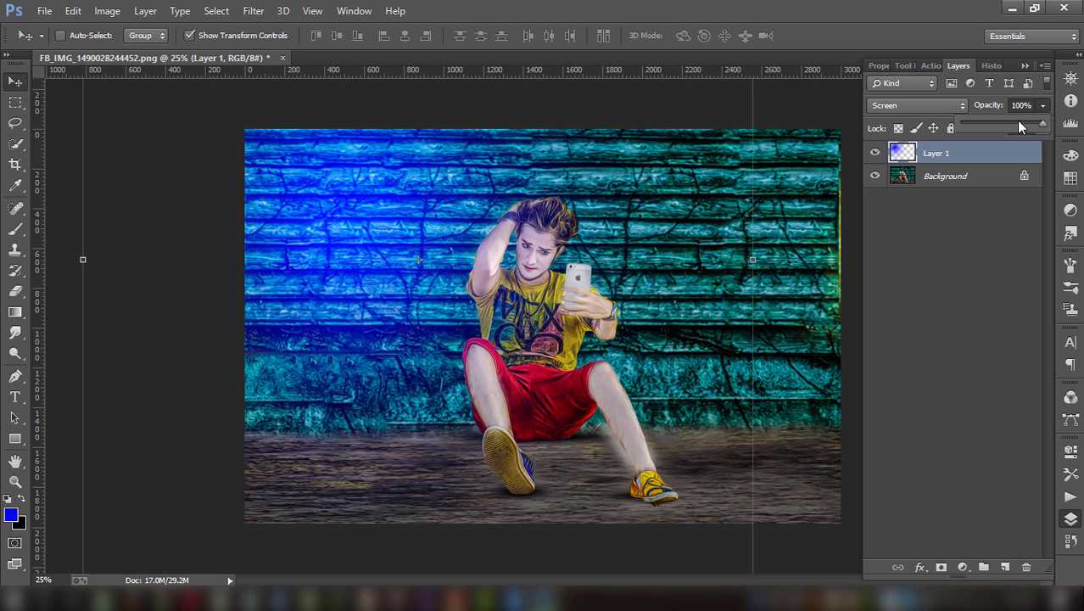
left_click_drag(1020, 122, 1008, 119)
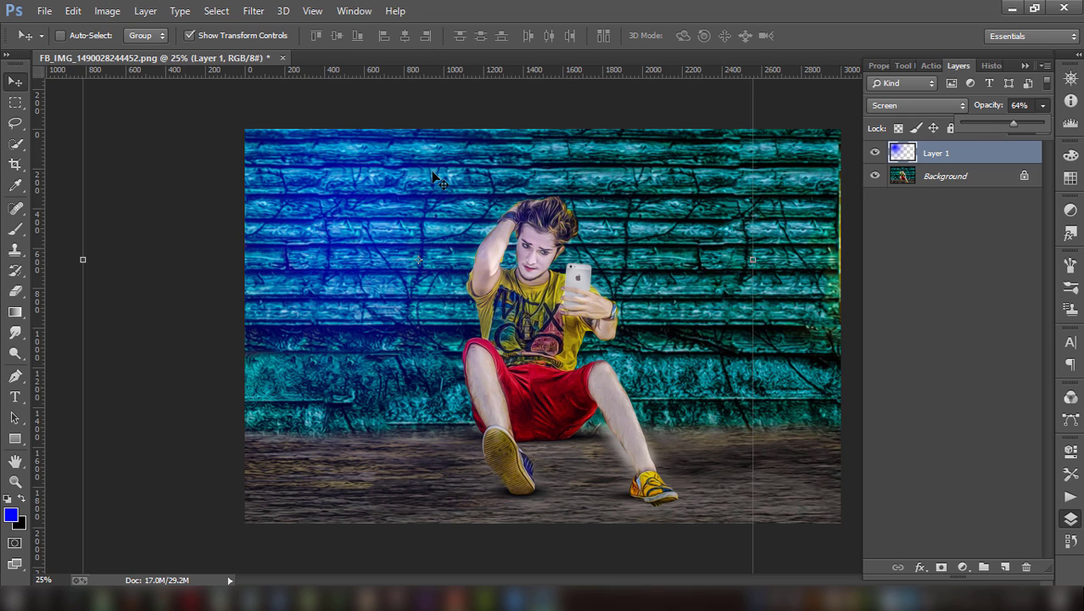
key("Return")
- Add another empty layer and set the foreground colour to red
left_click(1004, 567)
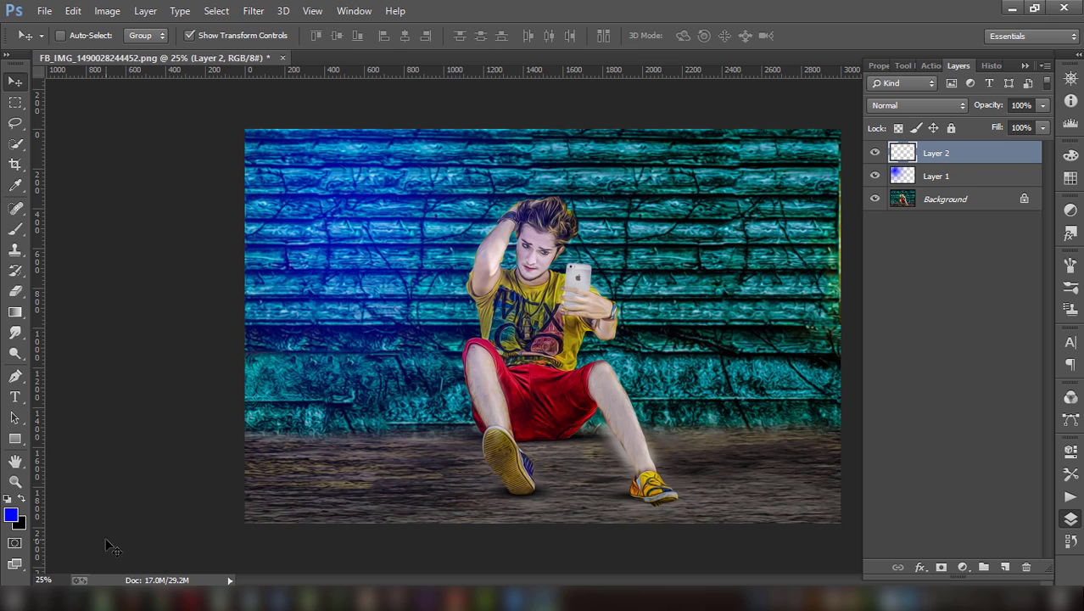
left_click(10, 515)
left_click(844, 128)
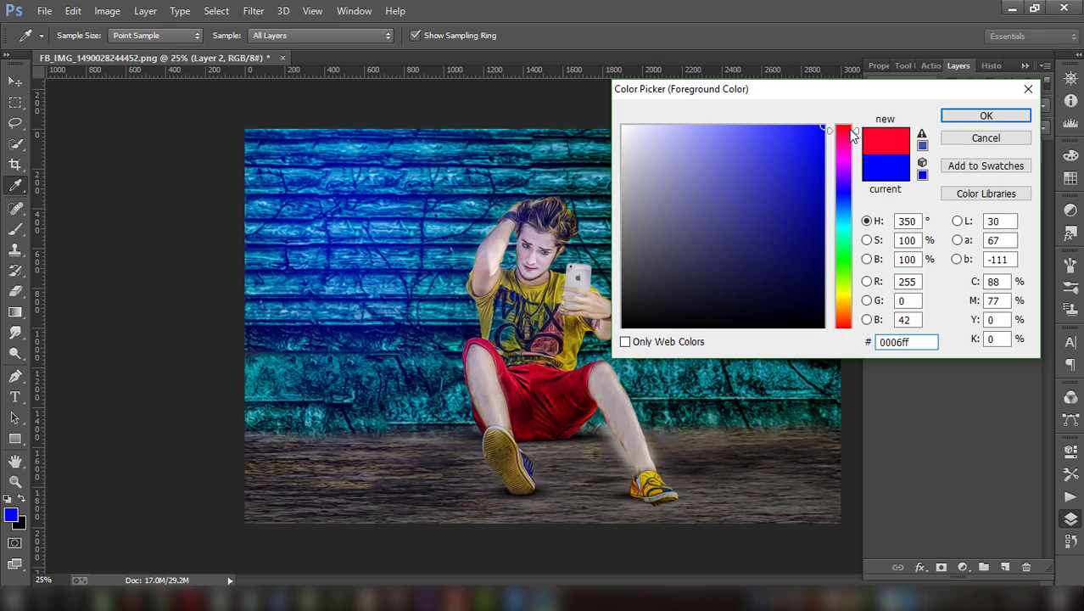
key("v")
left_click(952, 119)
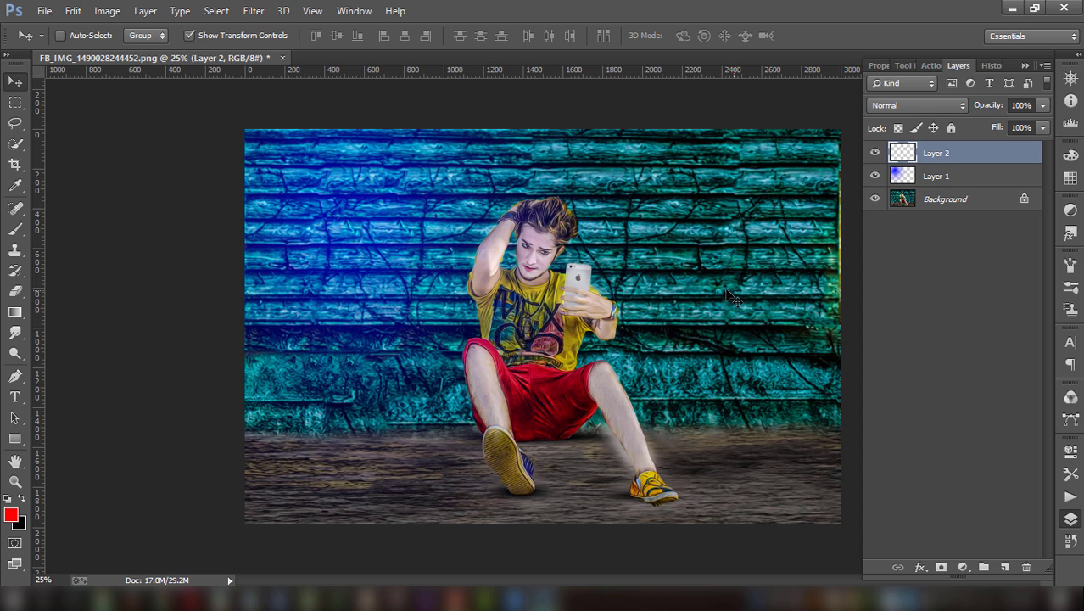
- Paint a soft red dab on the right wall and set it to Screen blend mode
left_click(15, 229)
left_click(691, 246)
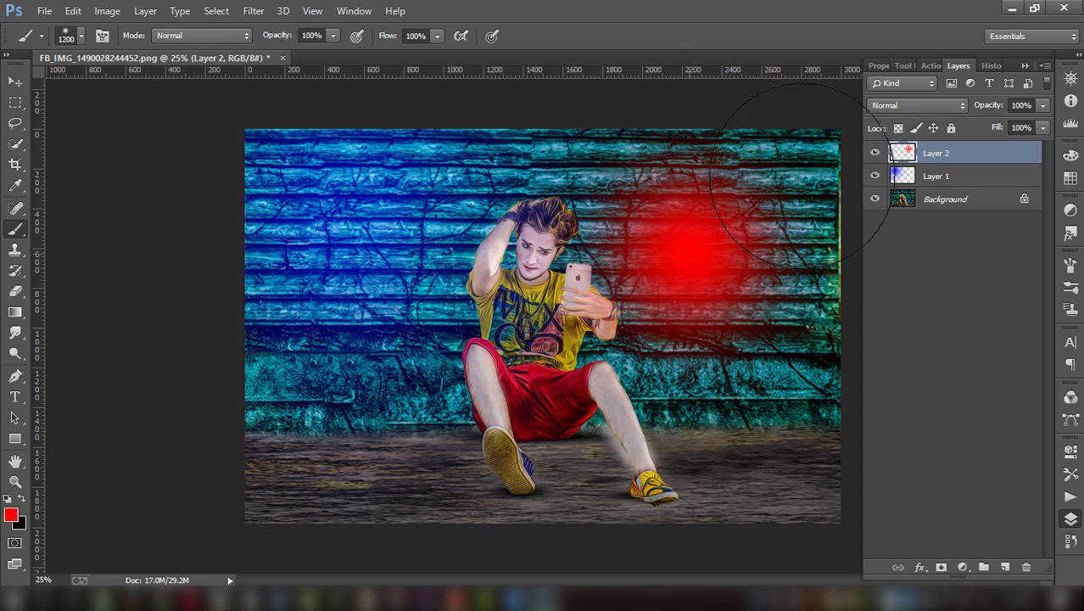
left_click(925, 106)
left_click(882, 246)
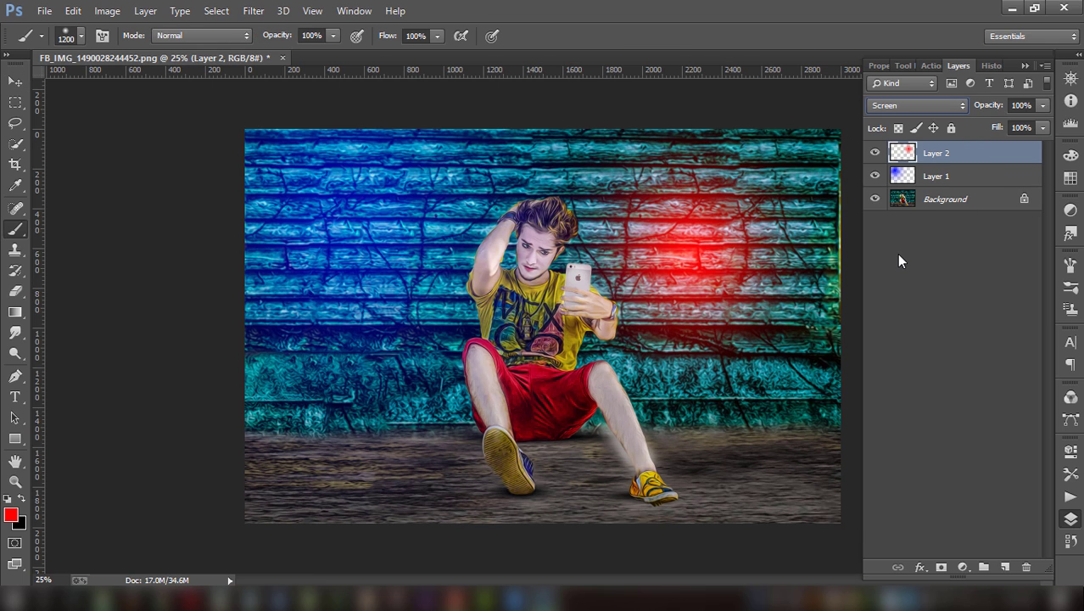
- Enlarge and reposition the red glow, lower its opacity, and select both glow layers
key("ctrl+minus")
left_click(16, 82)
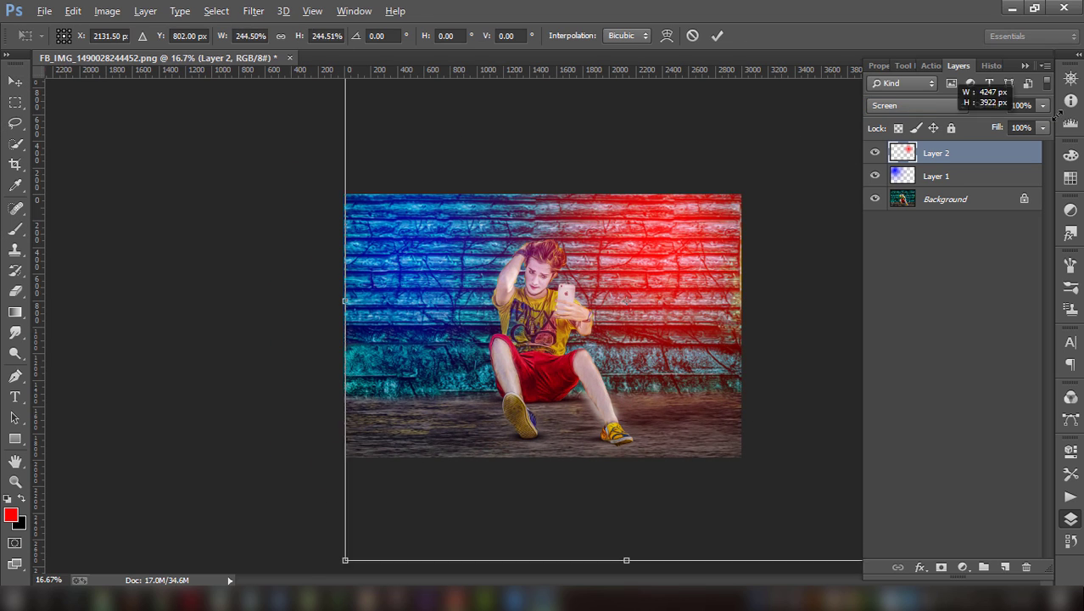
left_click_drag(741, 194, 988, 89)
left_click_drag(696, 255, 709, 264)
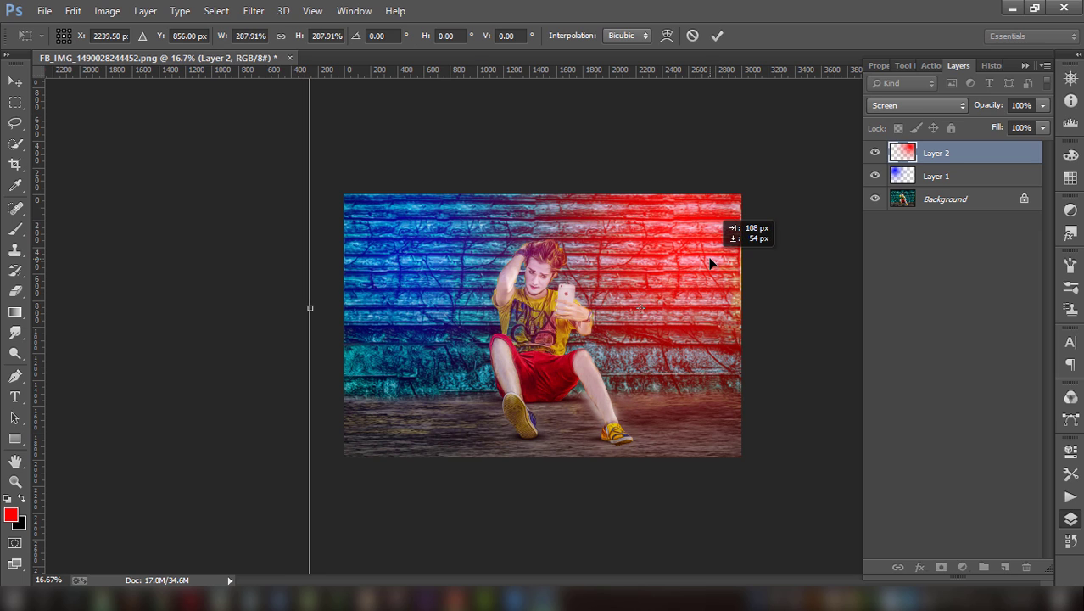
left_click(716, 40)
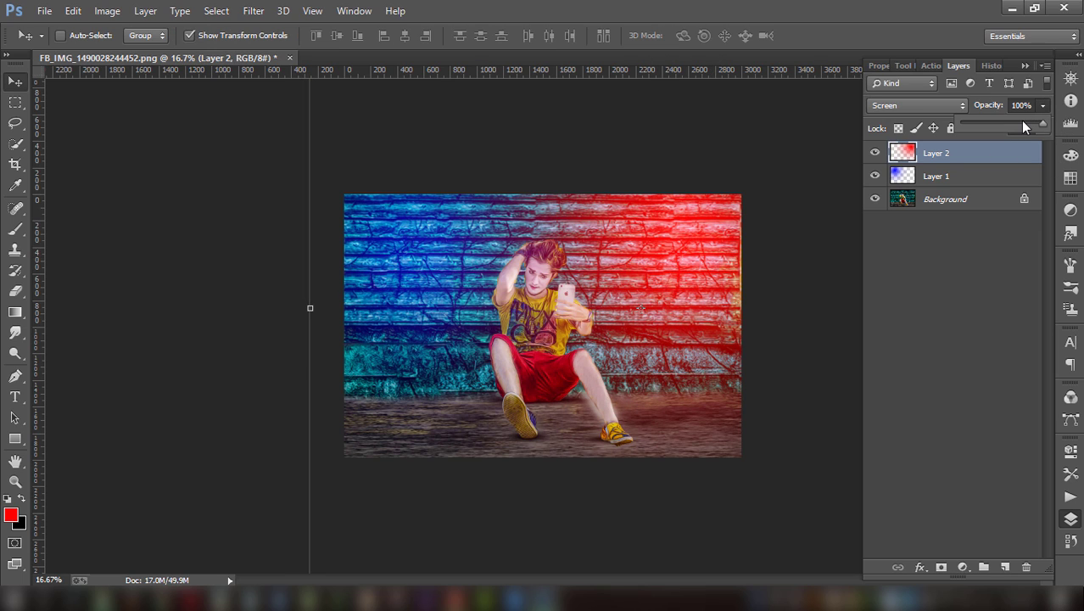
left_click_drag(1024, 126, 1011, 125)
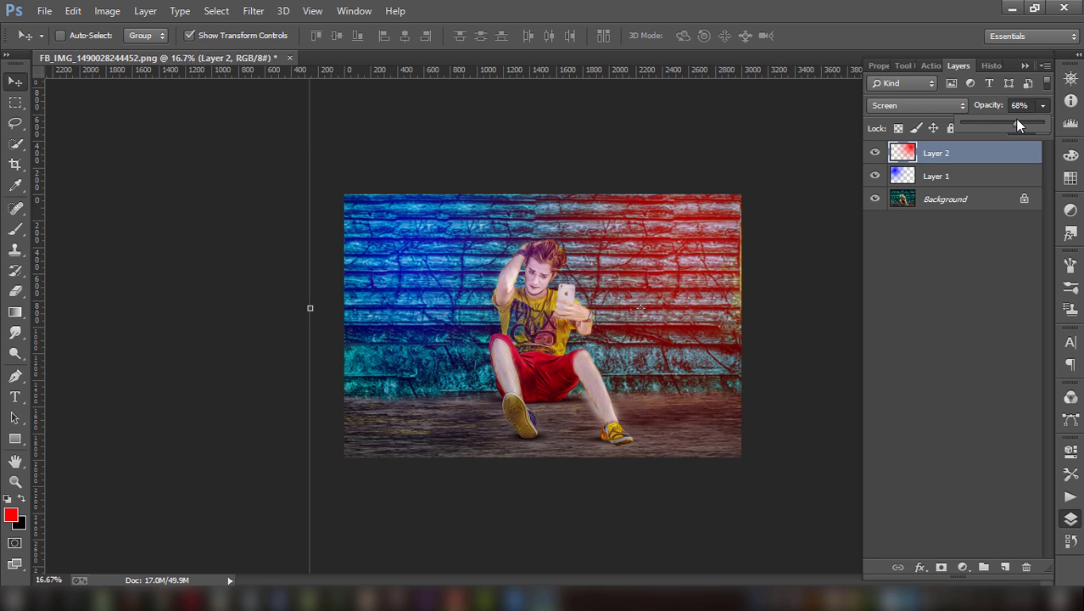
key("ctrl+plus")
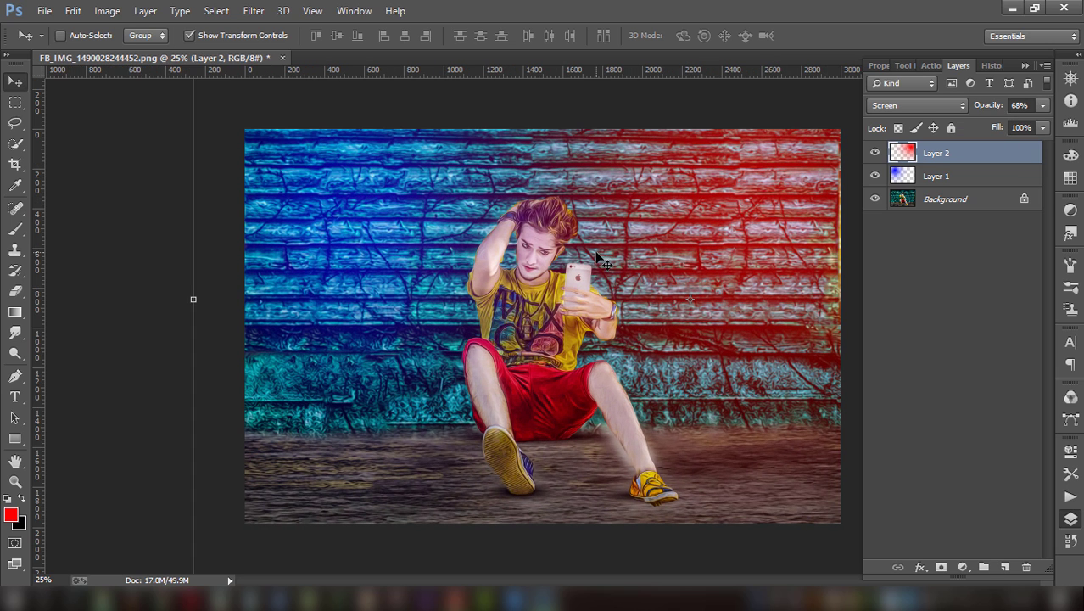
left_click_drag(596, 256, 599, 218)
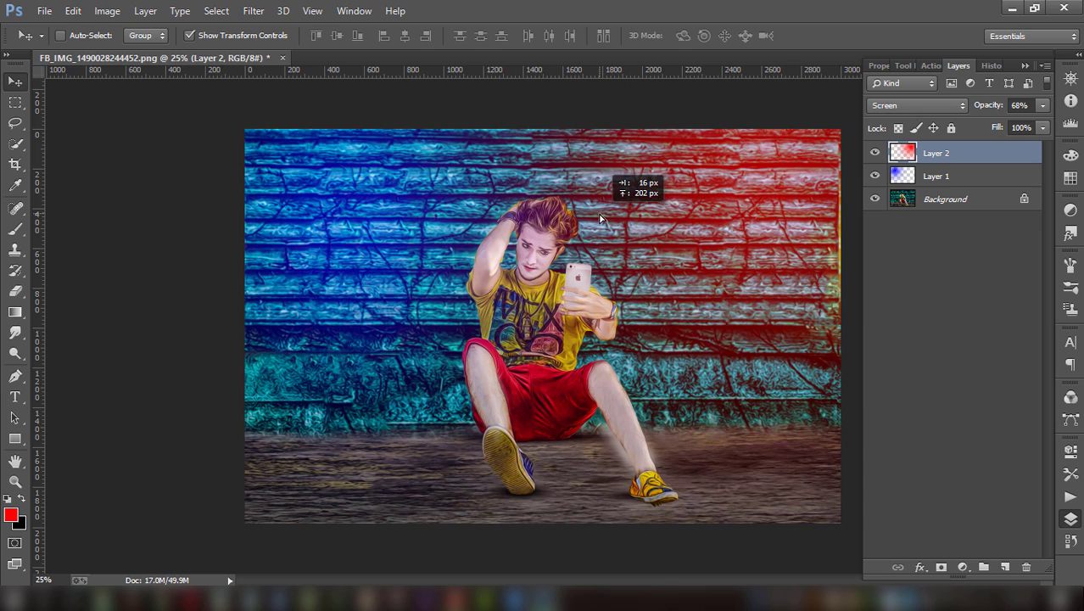
left_click_drag(600, 218, 670, 195)
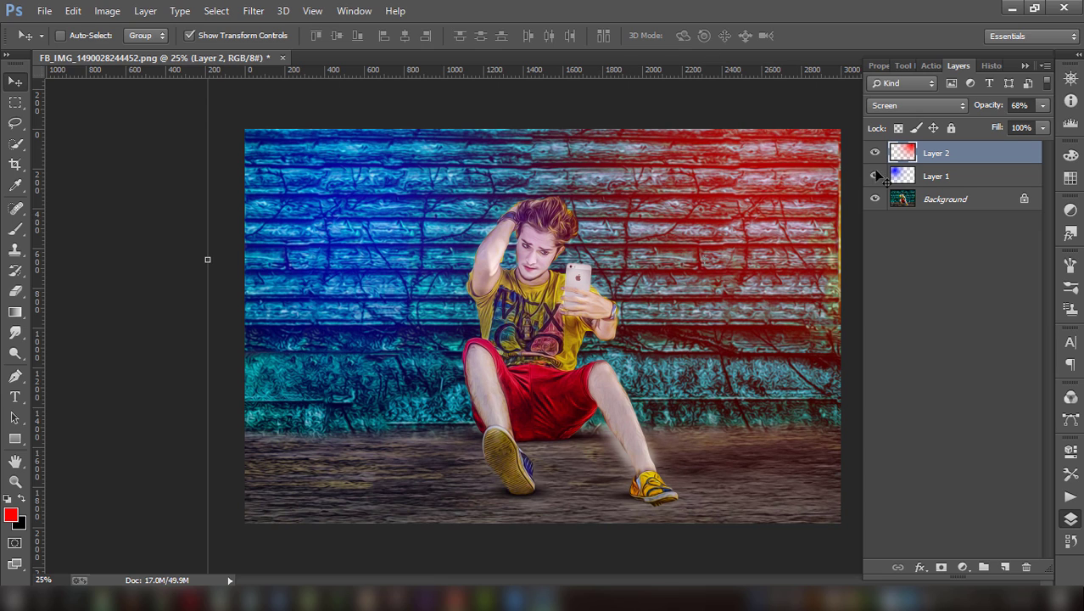
left_click(955, 178)
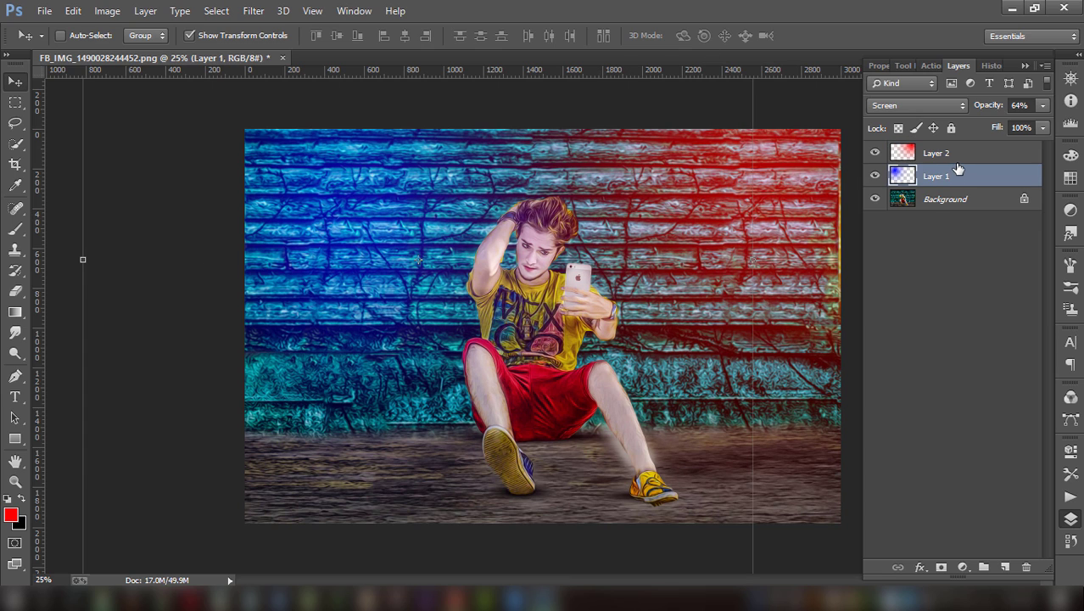
left_click(959, 162, "shift")
- Merge the blue and red glow layers and set the merged layer to Lighten
right_click(959, 161)
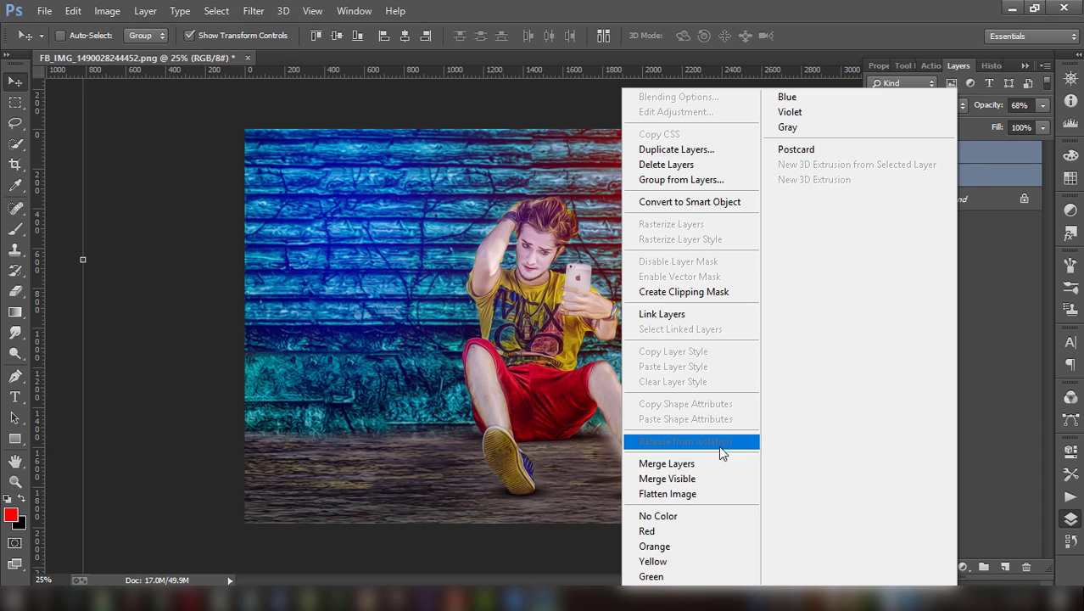
left_click(670, 463)
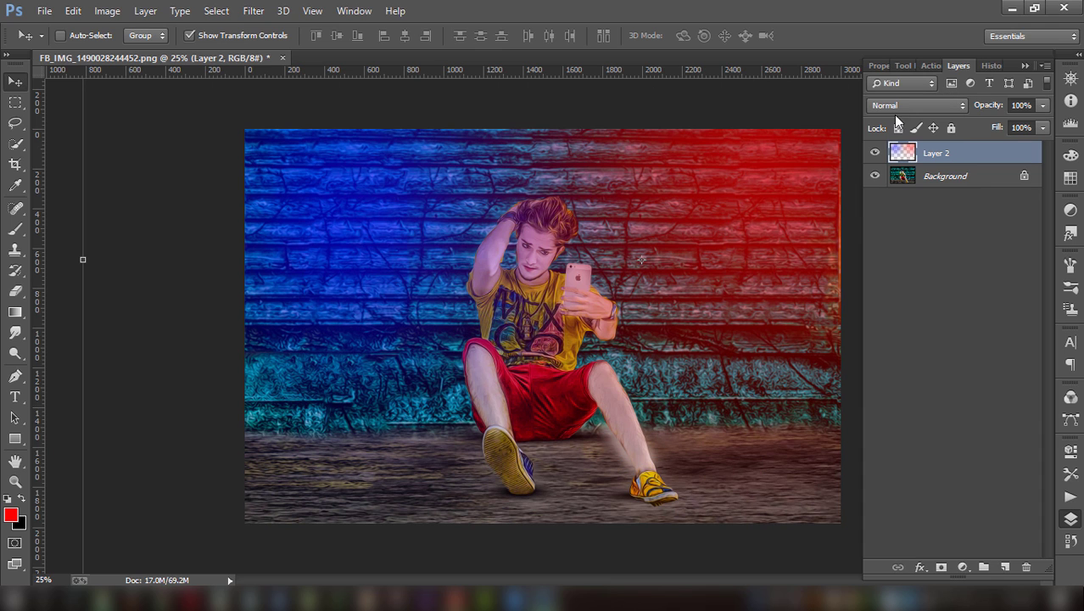
left_click(896, 110)
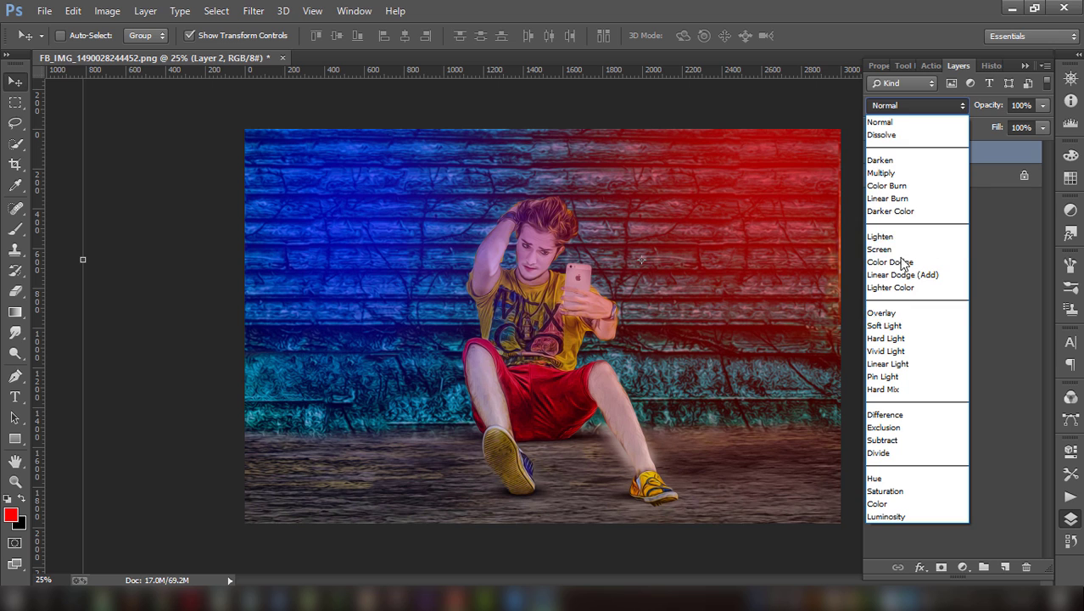
left_click(901, 237)
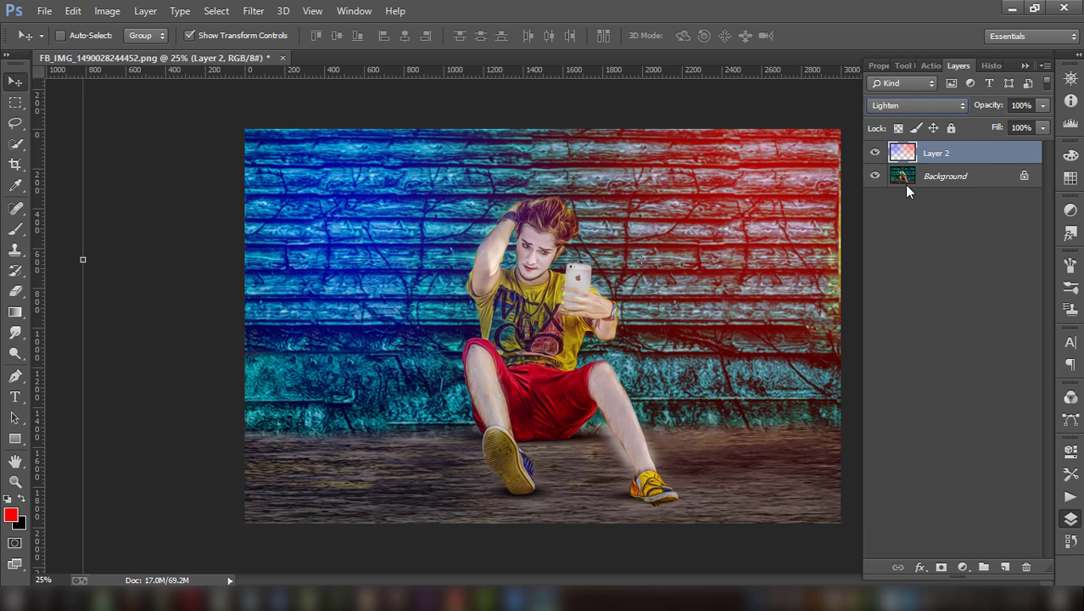
key("ctrl+minus")
key("ctrl+minus")
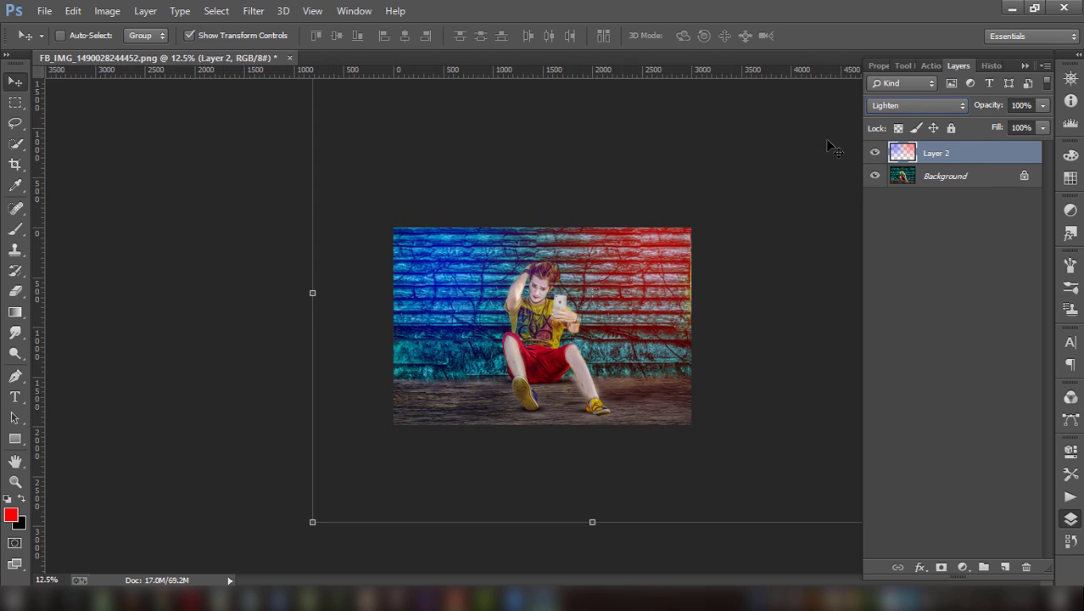
key("ctrl+plus")
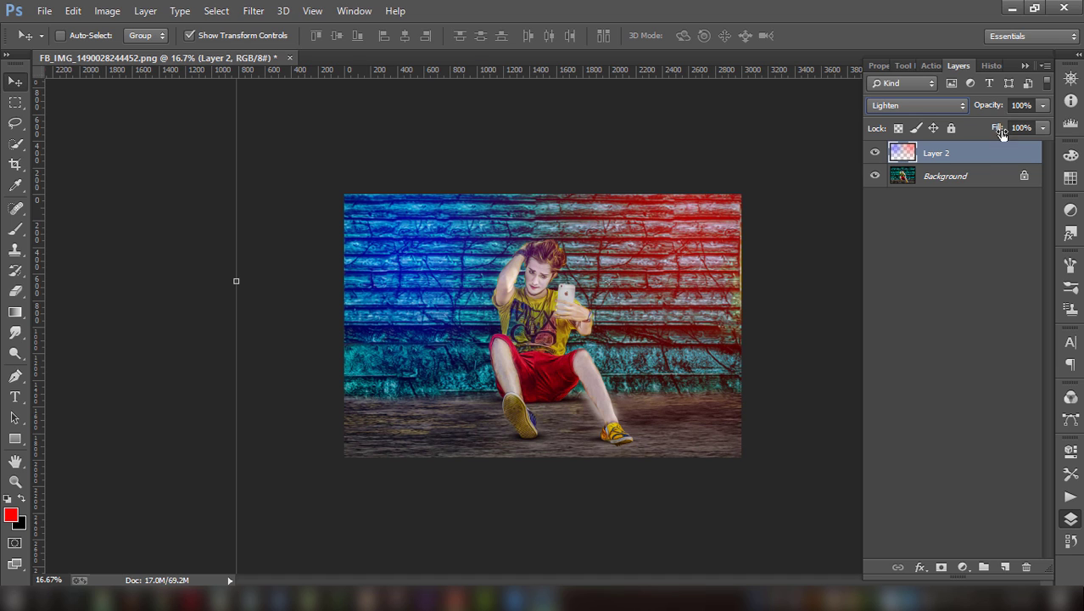
- In Hue/Saturation, set Saturation +93, Lightness +4 and shift Hue to about -111
left_click(106, 10)
mouse_move(131, 52)
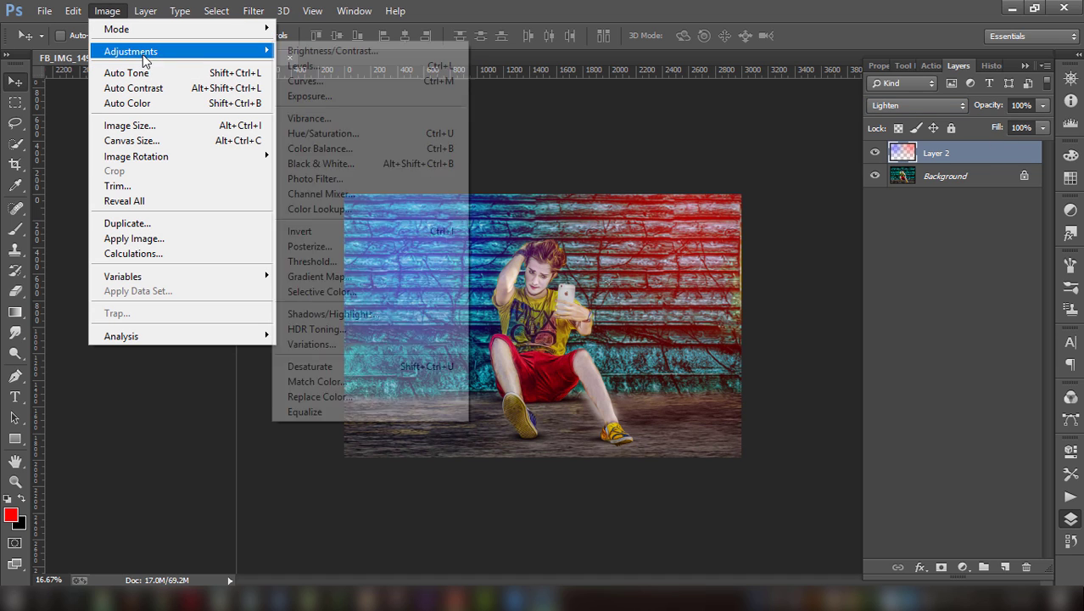
left_click(322, 134)
mouse_move(898, 278)
left_mouse_down()
mouse_move(916, 283)
mouse_move(882, 279)
mouse_move(918, 269)
mouse_move(899, 270)
mouse_move(904, 243)
mouse_move(969, 242)
left_mouse_up()
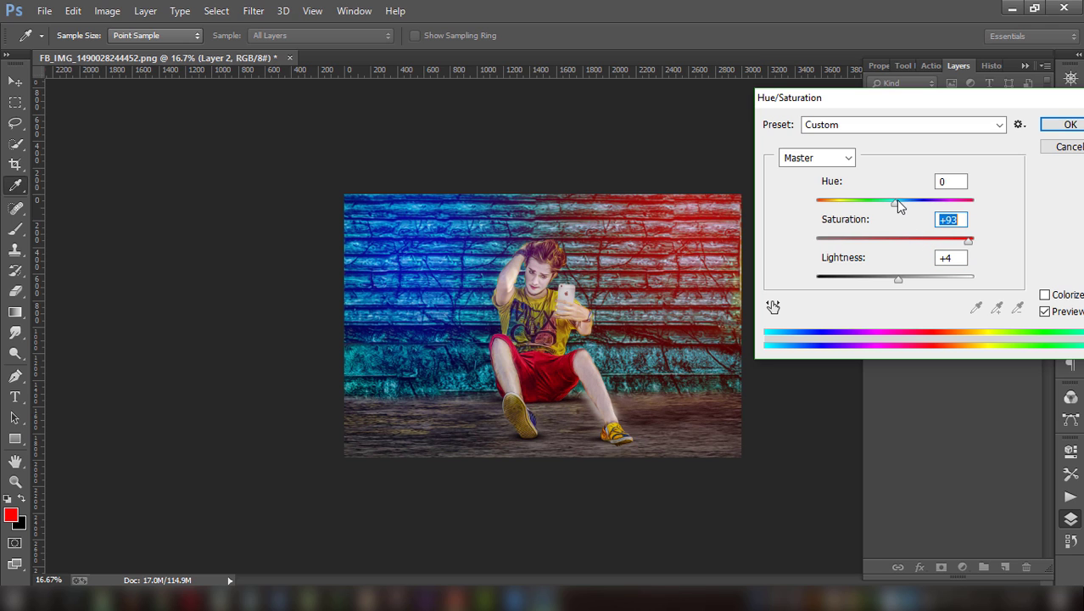
left_click_drag(897, 202, 839, 201)
mouse_move(851, 200)
left_mouse_down()
mouse_move(811, 193)
mouse_move(912, 187)
left_mouse_up()
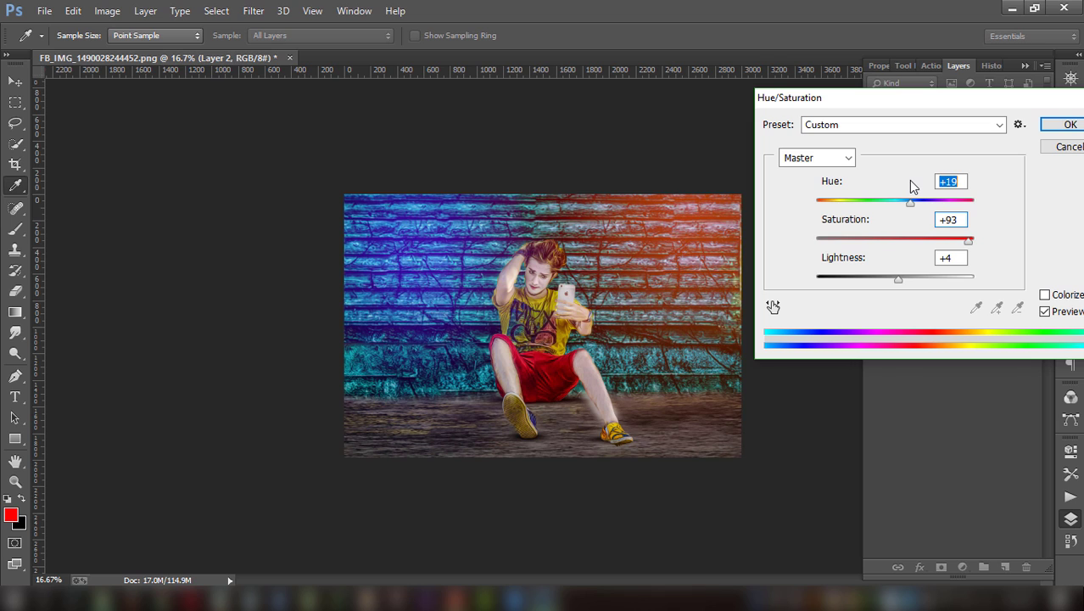
mouse_move(913, 186)
left_mouse_down()
mouse_move(902, 186)
mouse_move(957, 176)
left_mouse_up()
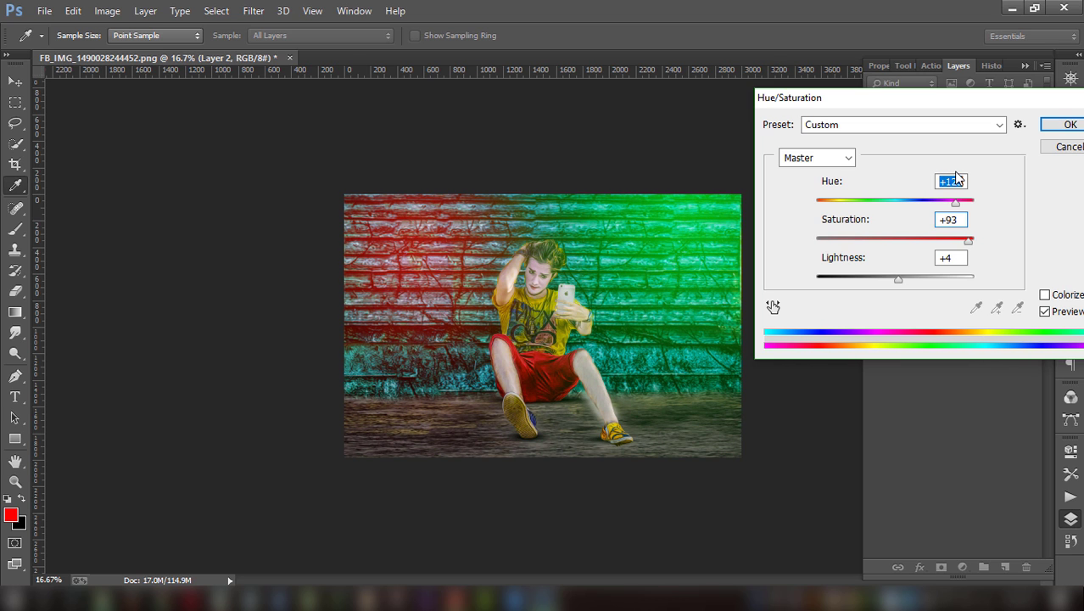
mouse_move(957, 177)
left_mouse_down()
mouse_move(862, 155)
mouse_move(777, 152)
mouse_move(842, 154)
left_mouse_up()
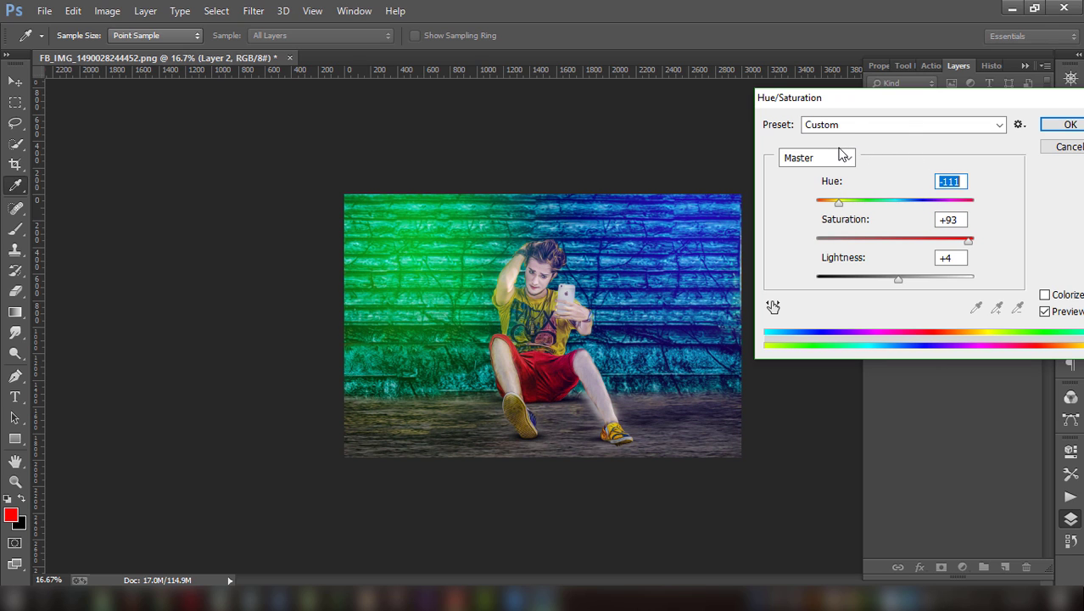
- Apply the hue shift and fade the glow layer to 68% opacity
left_click(1070, 125)
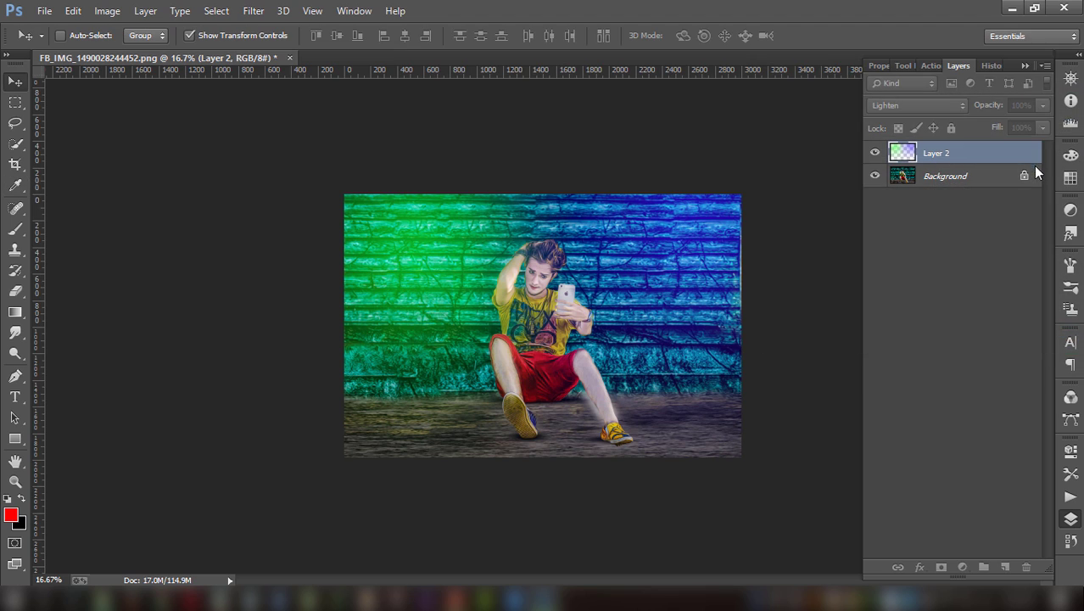
left_click(1041, 106)
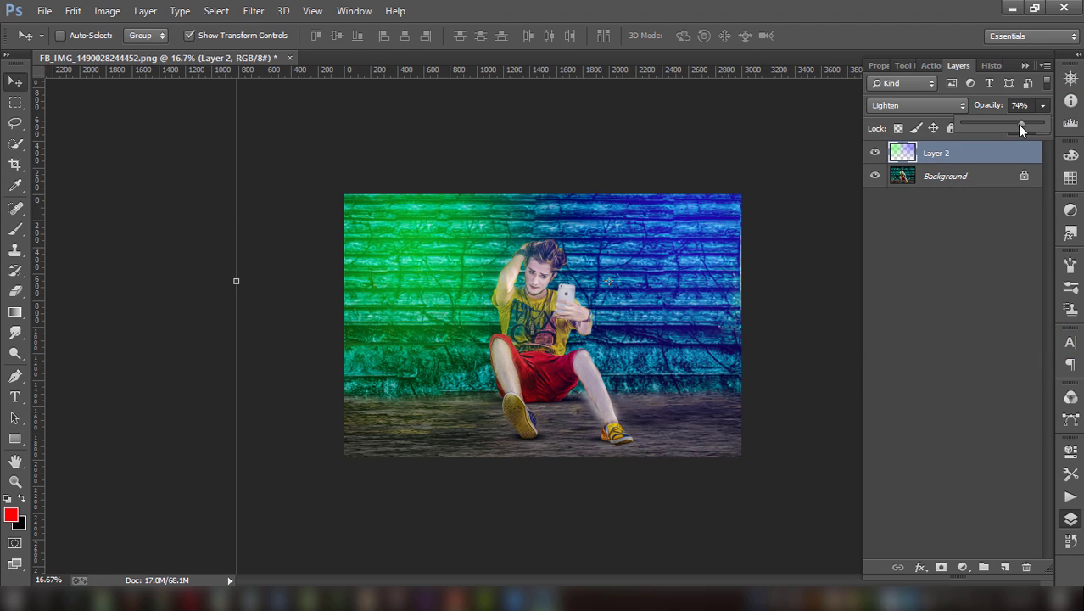
left_click_drag(1020, 126, 1007, 126)
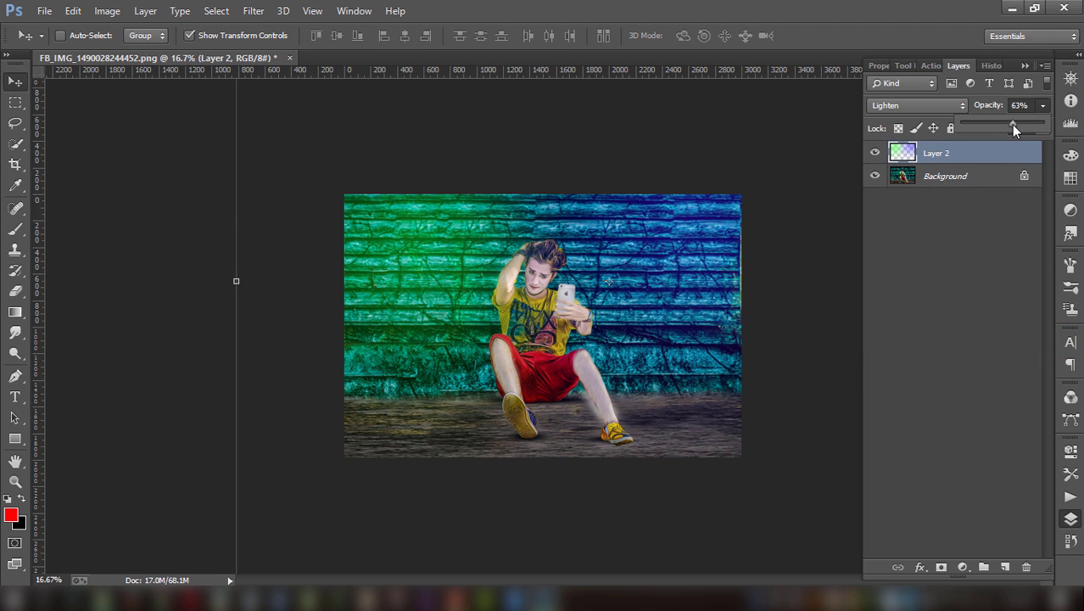
- Flatten the image into a single Background layer
right_click(969, 153)
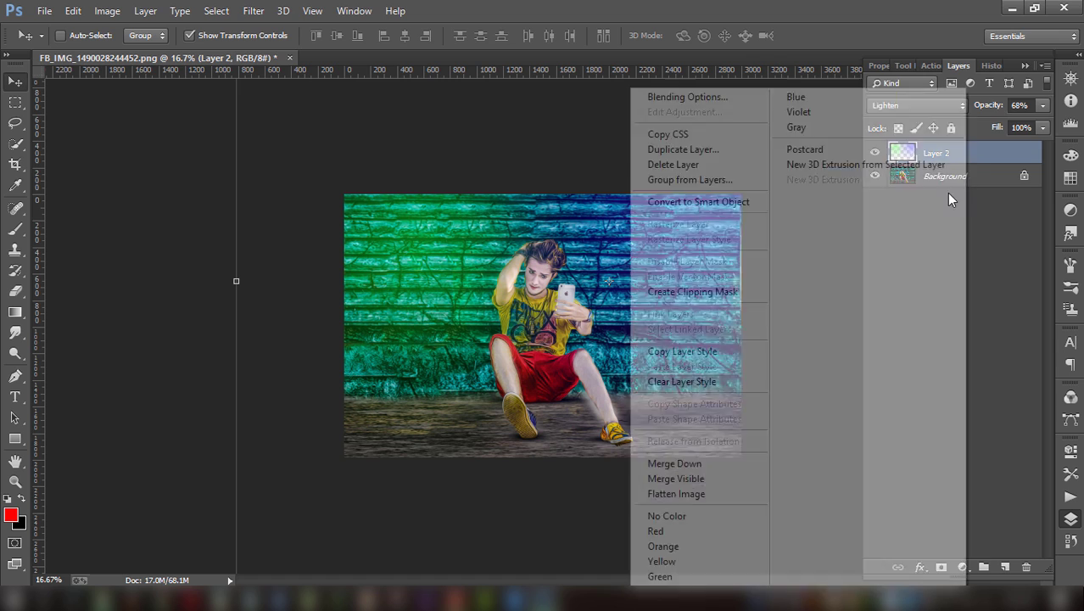
left_click(696, 493)
left_click(108, 11)
mouse_move(130, 51)
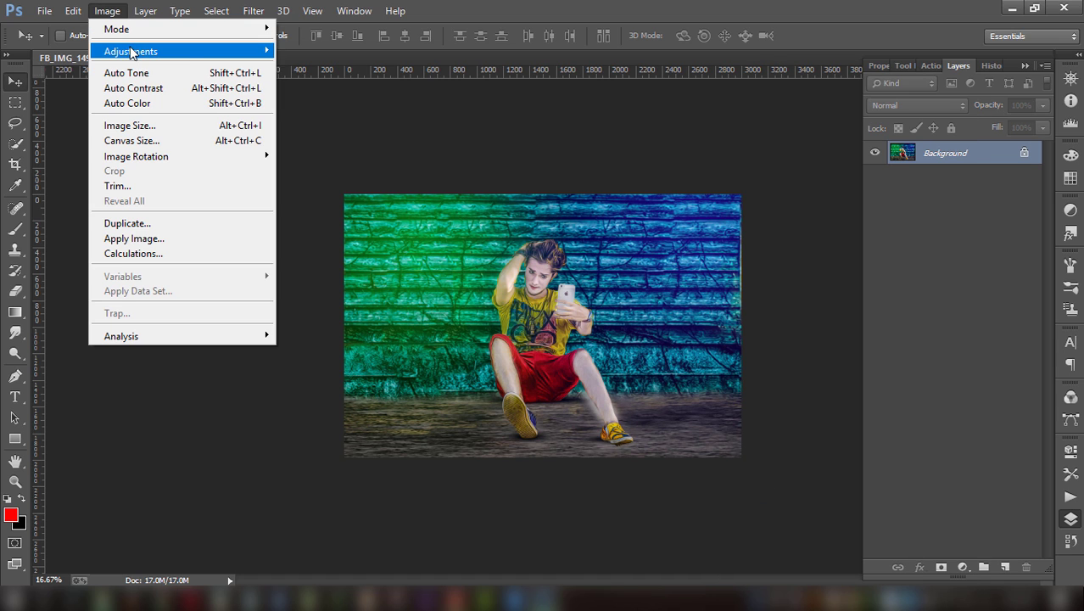
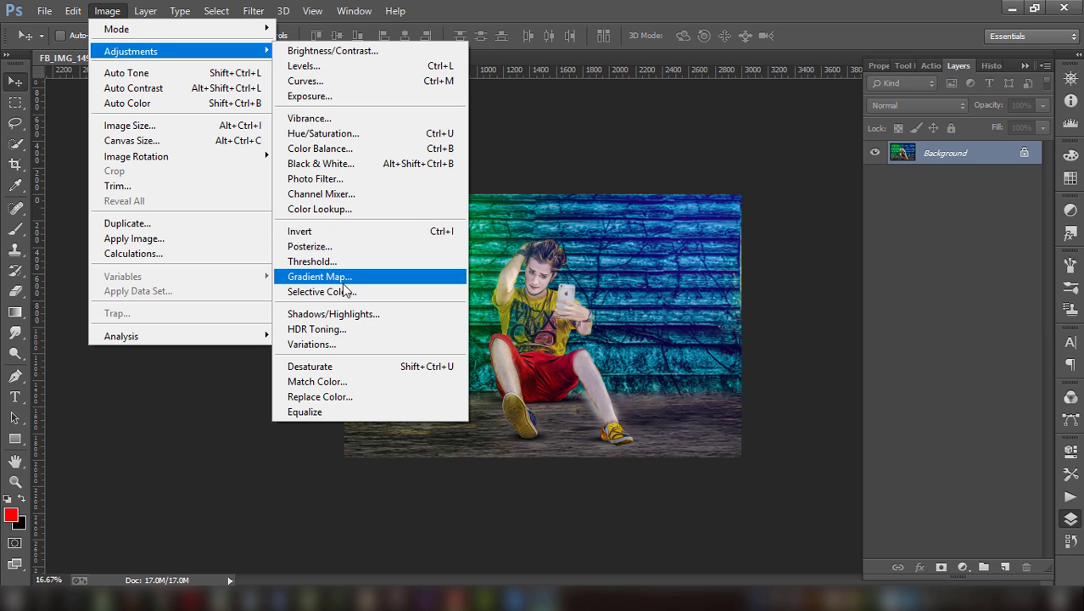
- Open Selective Color and set the Reds to Cyan -100 and Magenta about -11
left_click(335, 291)
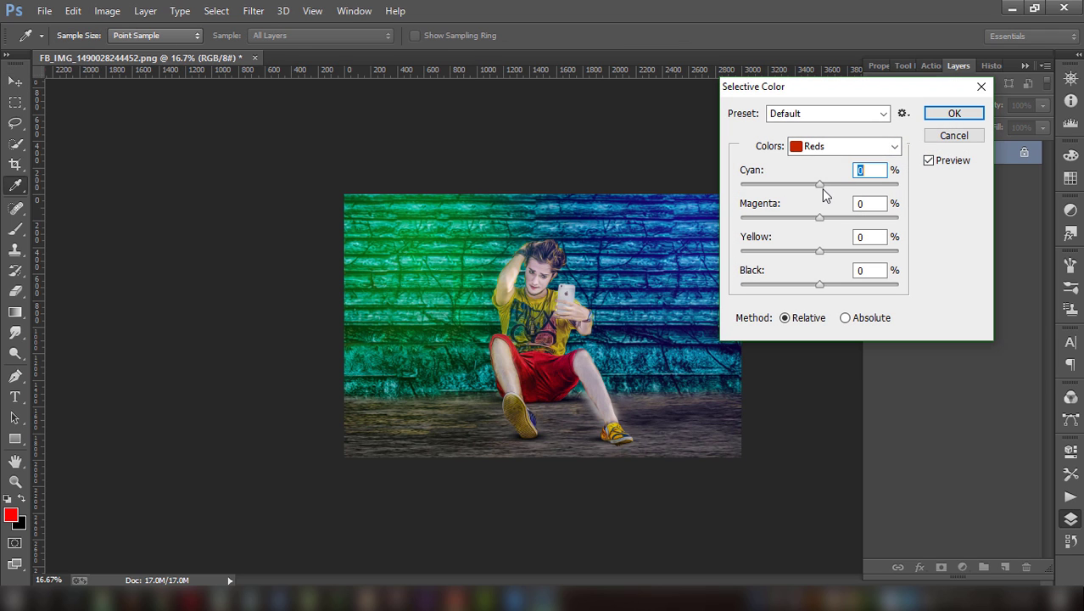
left_click_drag(821, 185, 739, 186)
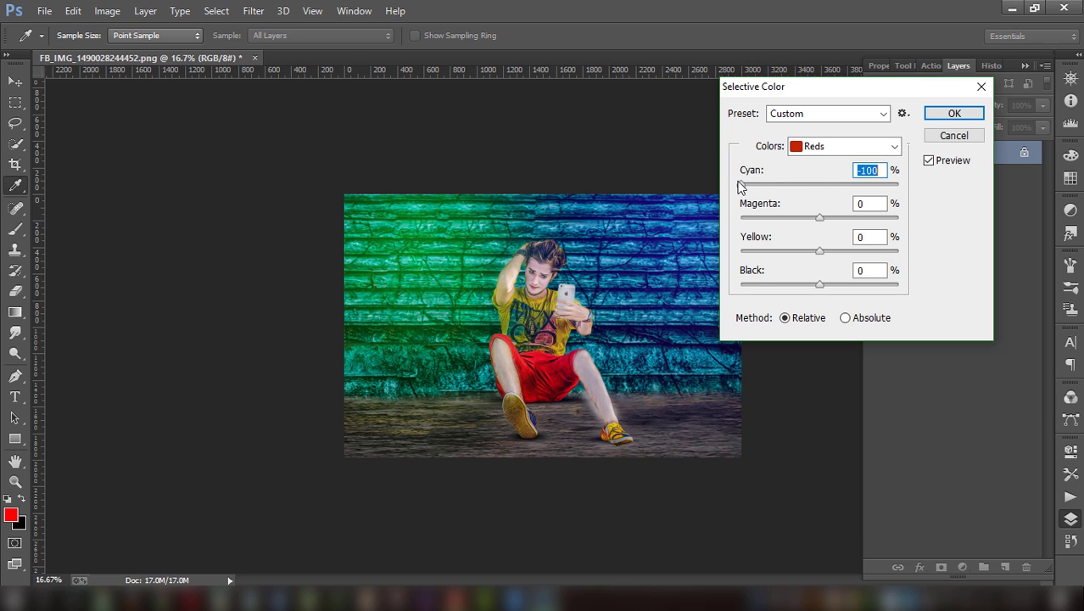
mouse_move(820, 217)
left_mouse_down()
mouse_move(853, 218)
mouse_move(809, 218)
left_mouse_up()
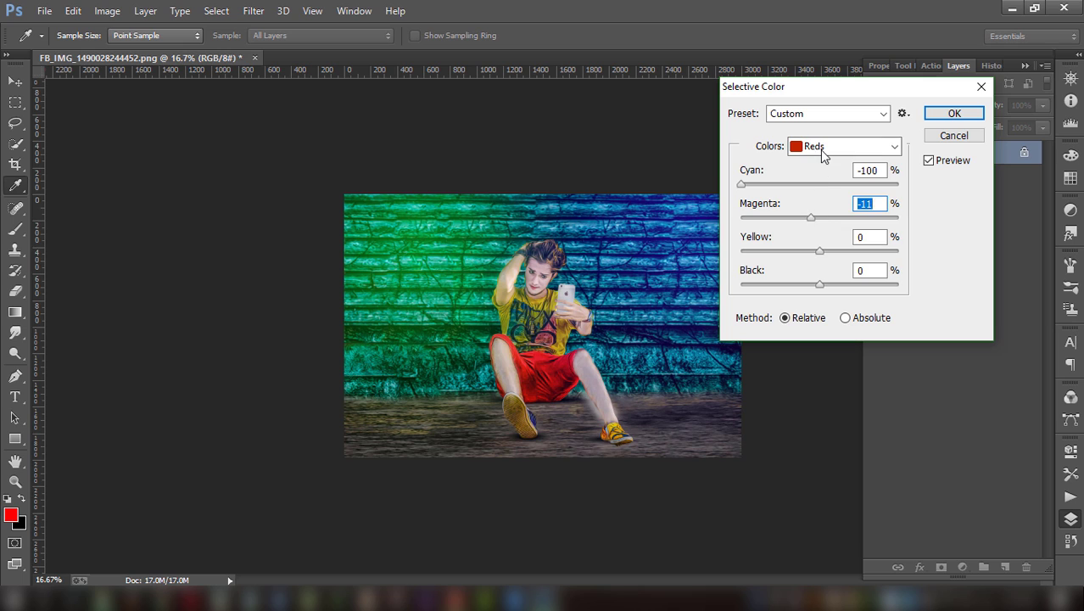
left_click(820, 148)
- Set the Yellows to Cyan -21, Magenta -38, Yellow +10 and Black +11
left_click(822, 179)
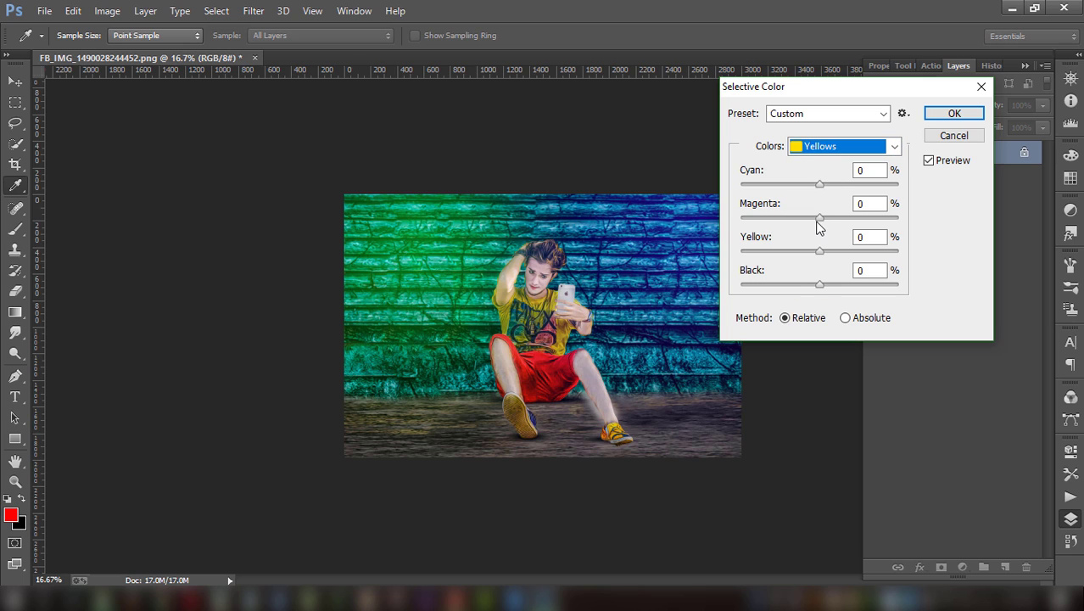
mouse_move(819, 218)
left_mouse_down()
mouse_move(775, 218)
mouse_move(791, 218)
left_mouse_up()
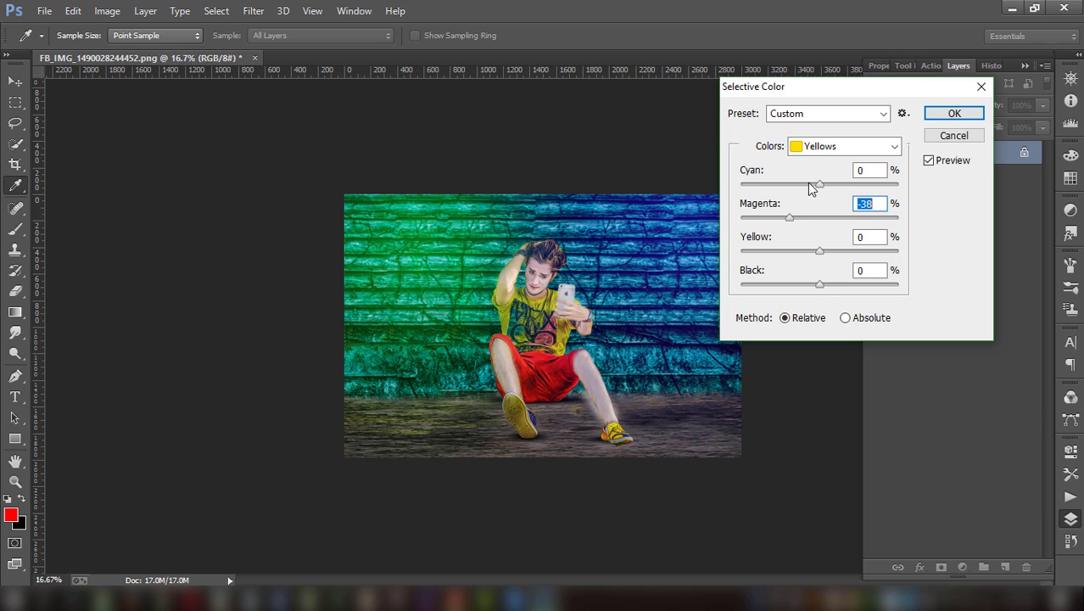
left_click_drag(812, 182, 810, 195)
mouse_move(819, 251)
left_mouse_down()
mouse_move(803, 258)
mouse_move(827, 251)
mouse_move(837, 285)
left_mouse_up()
key("shift+Down")
key("shift+Down")
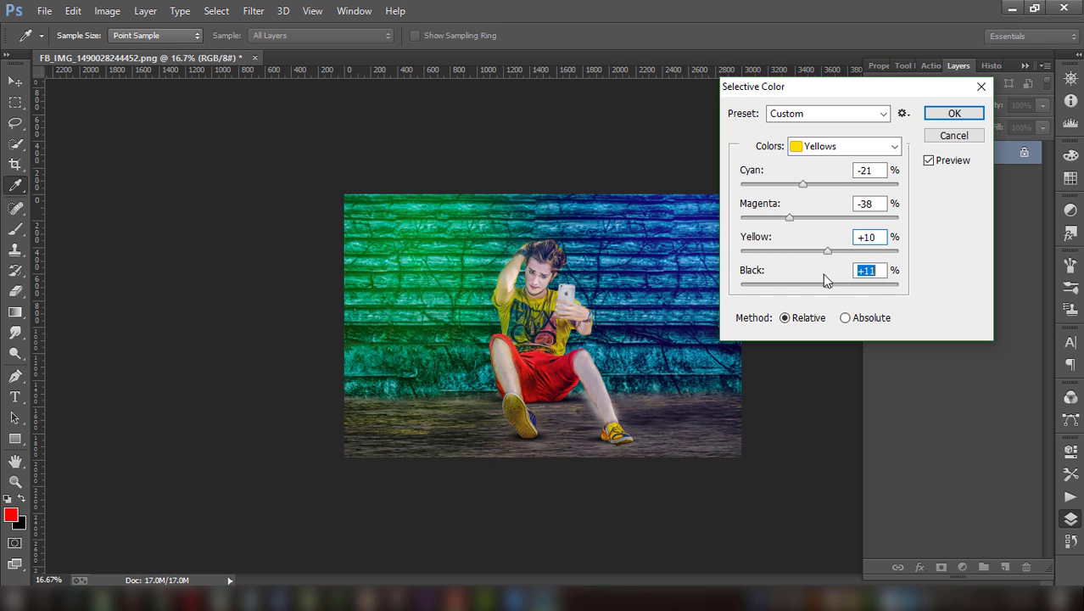
left_click(846, 150)
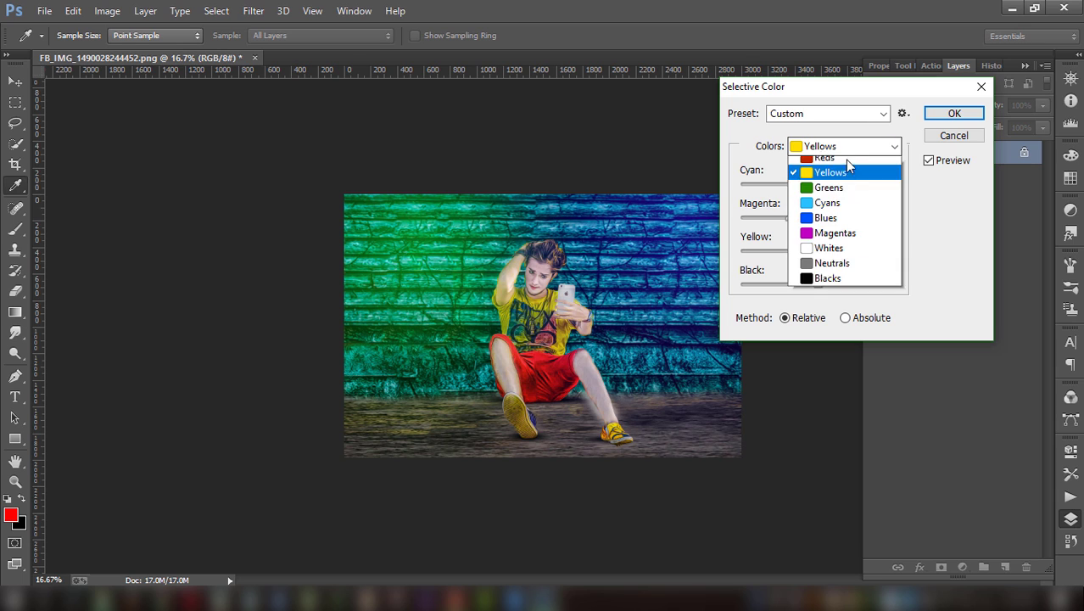
- Add about +7 Black to Blacks and Neutrals, apply Selective Color, and zoom in
left_click(828, 279)
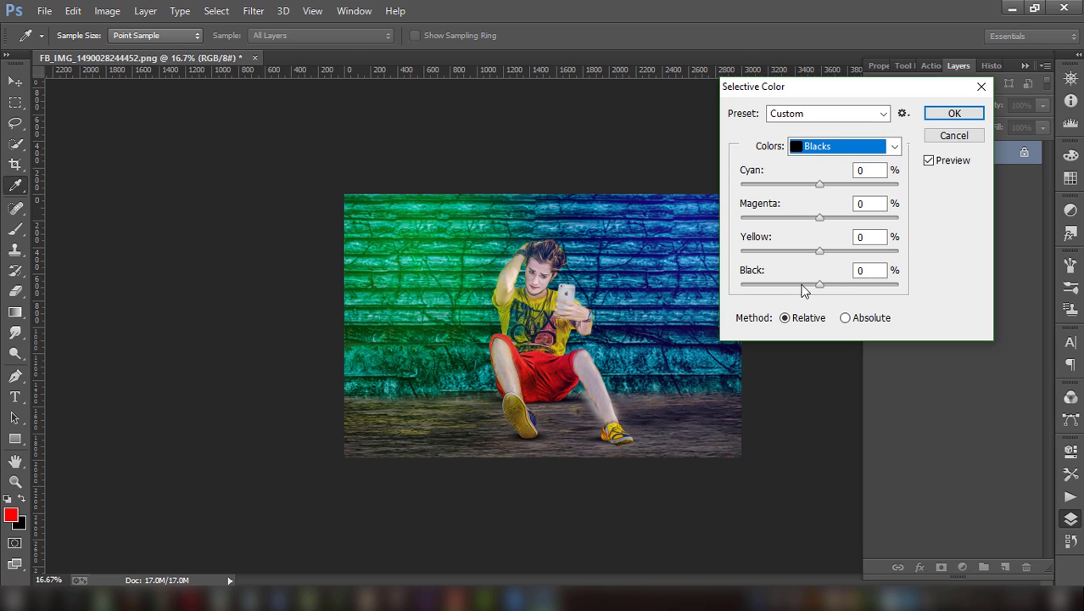
mouse_move(819, 284)
left_mouse_down()
mouse_move(853, 278)
mouse_move(817, 272)
mouse_move(806, 244)
mouse_move(814, 245)
left_mouse_up()
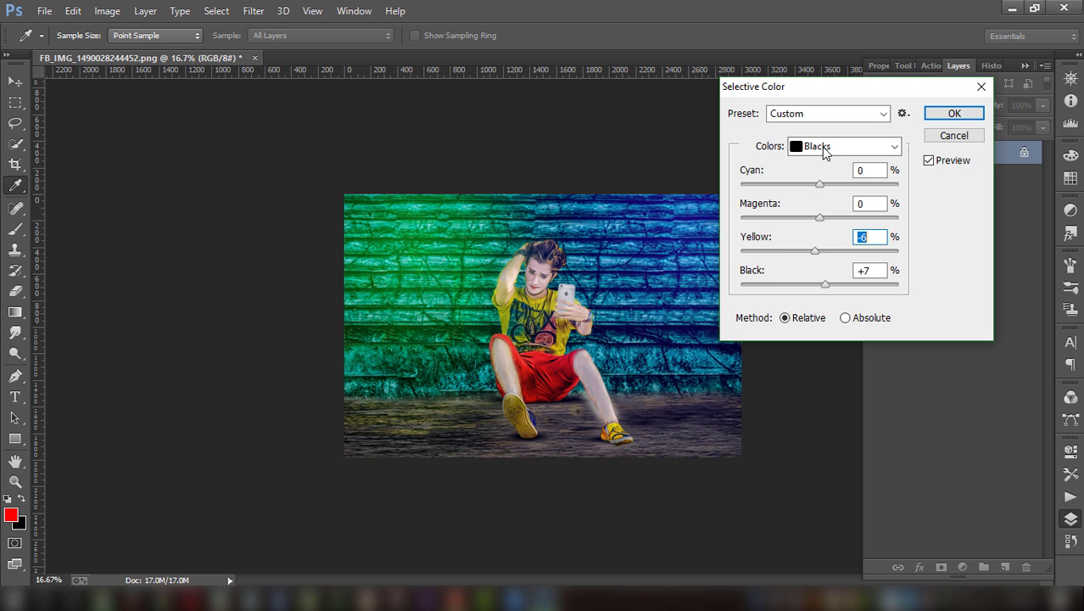
left_click(848, 146)
left_click(818, 268)
mouse_move(821, 283)
left_mouse_down()
mouse_move(809, 277)
mouse_move(823, 286)
mouse_move(807, 244)
mouse_move(817, 251)
left_mouse_up()
left_click(931, 119)
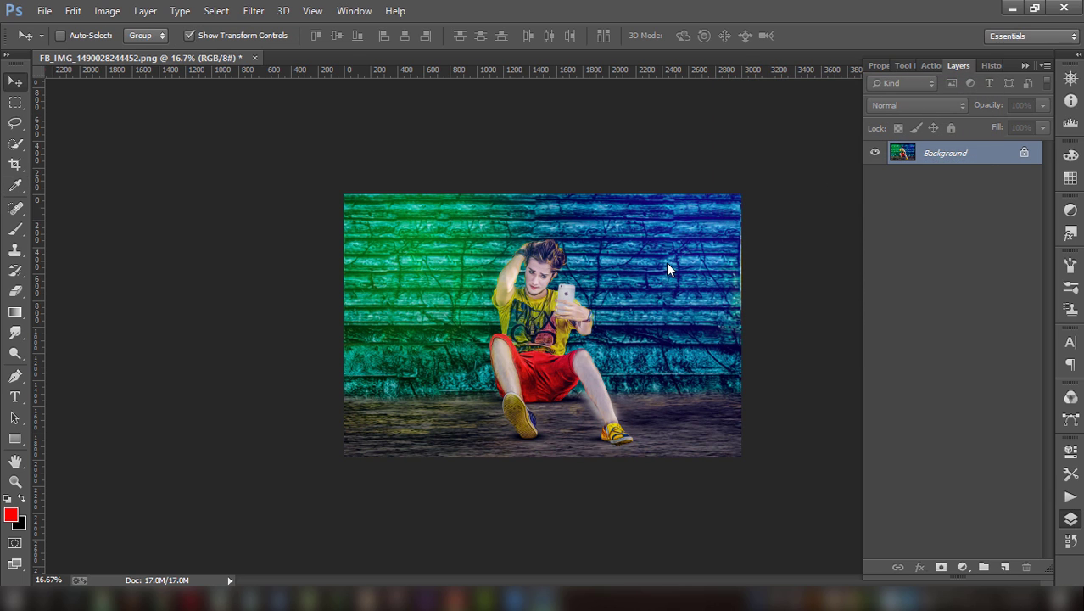
key("ctrl+plus")
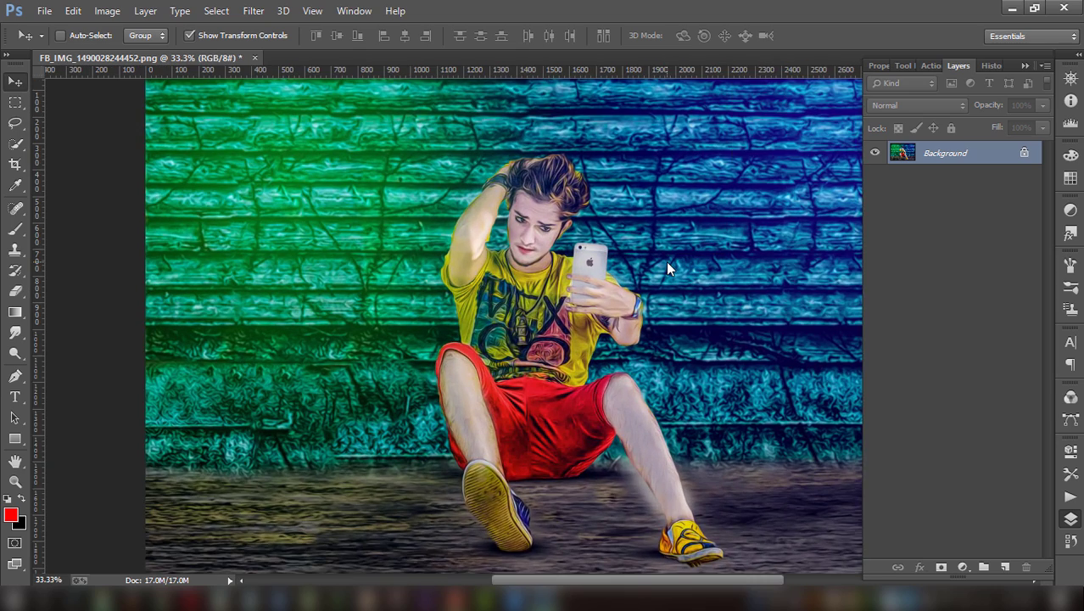